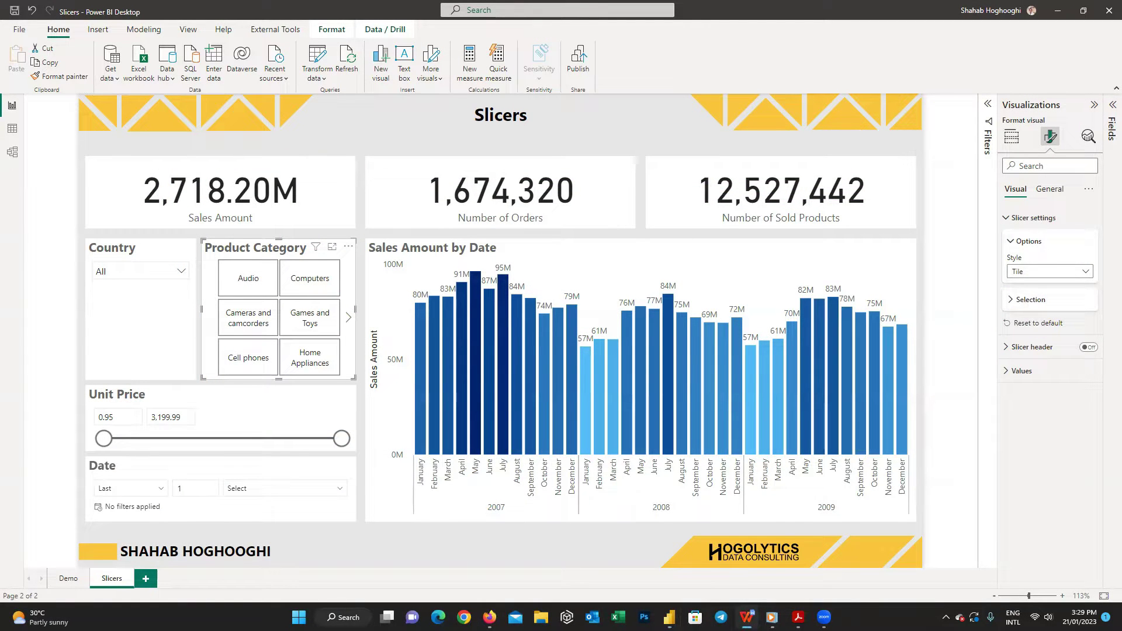
Filter the report to United States with the Country slicer, and clear that country selection.
click(211, 257)
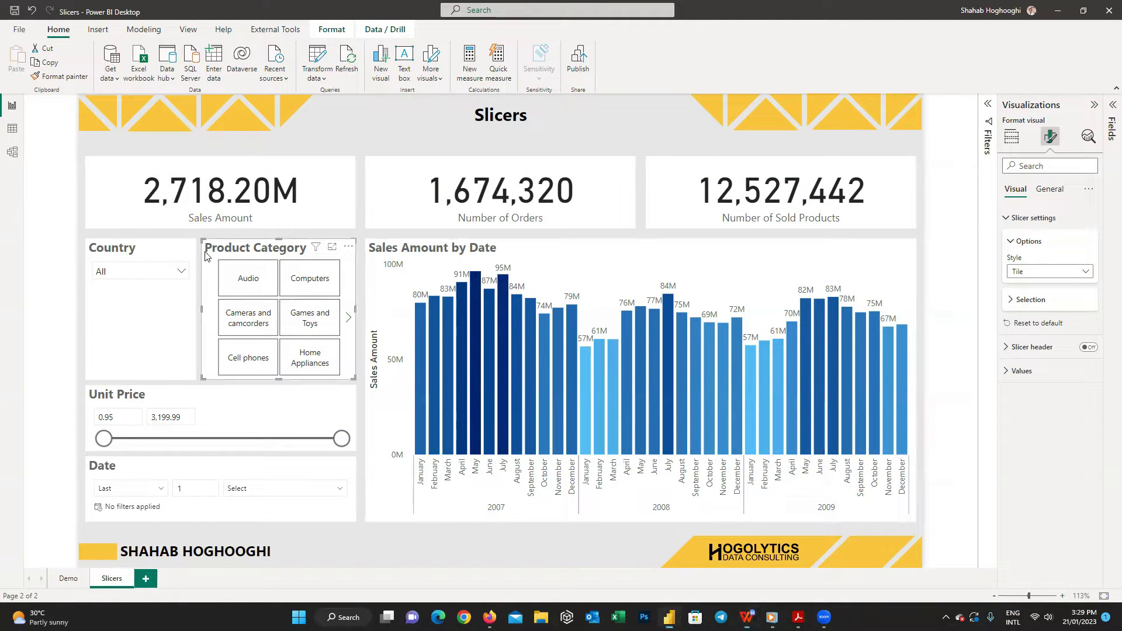
click(57, 309)
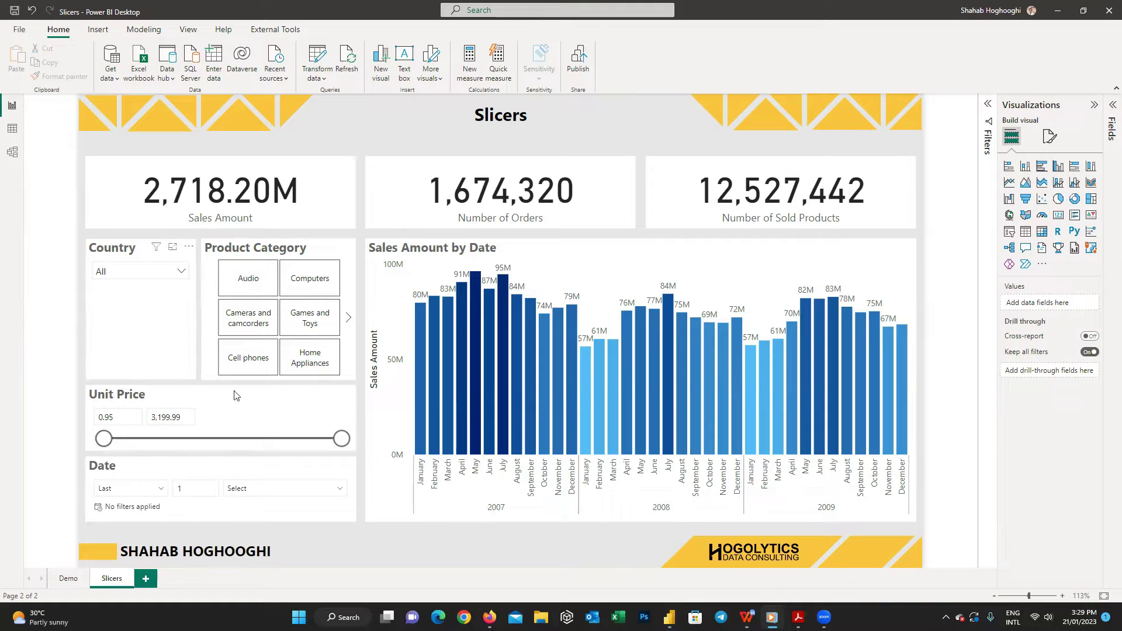
click(179, 272)
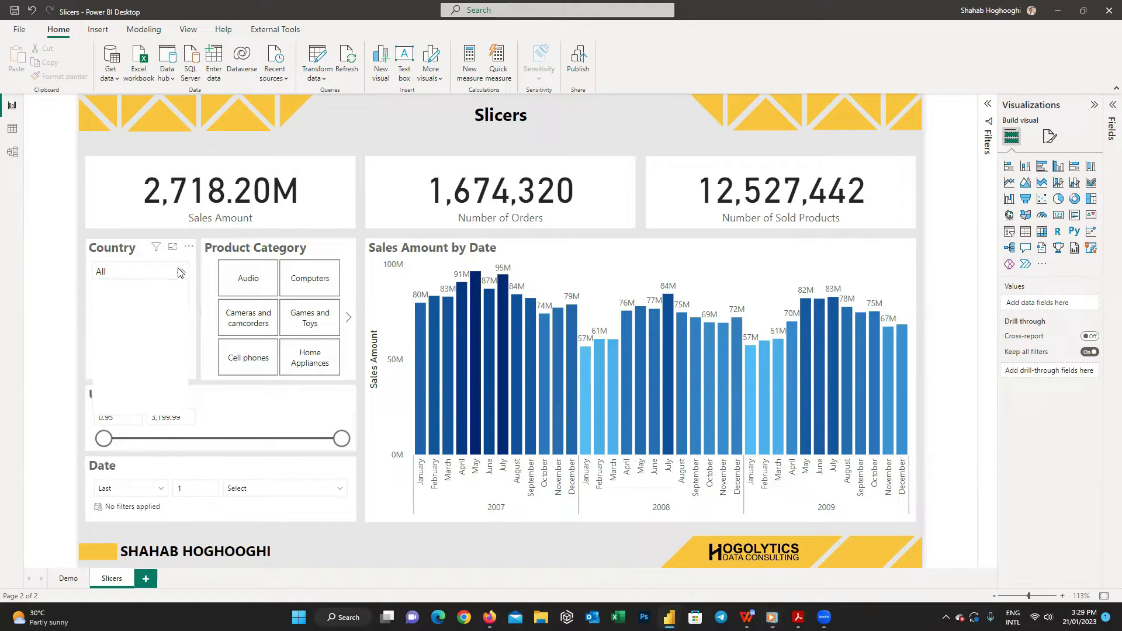
click(134, 296)
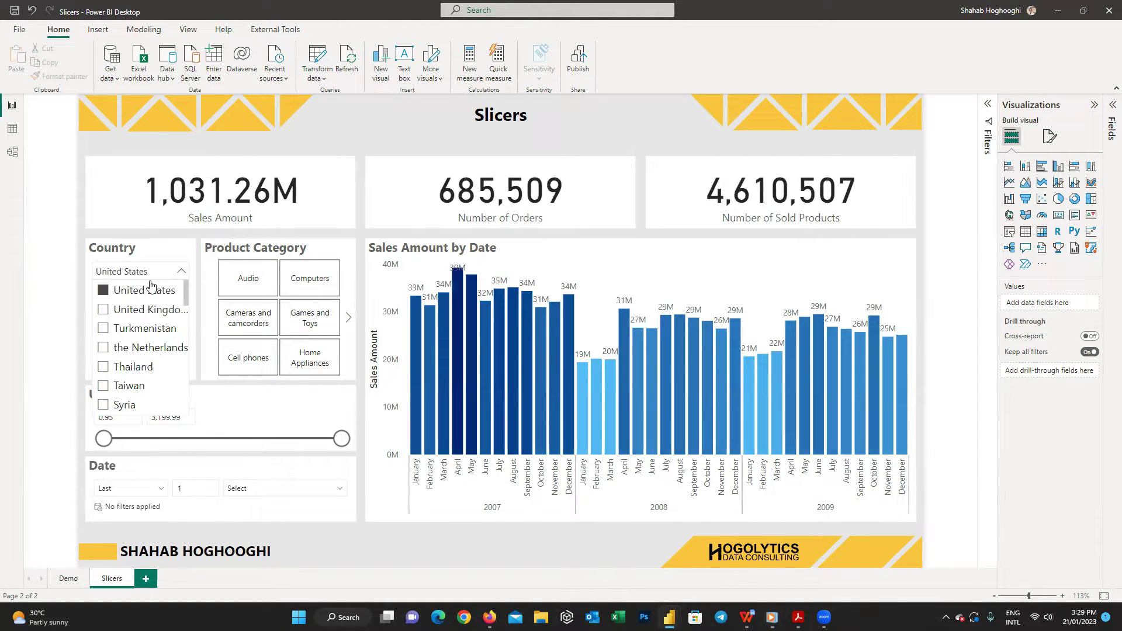
click(150, 290)
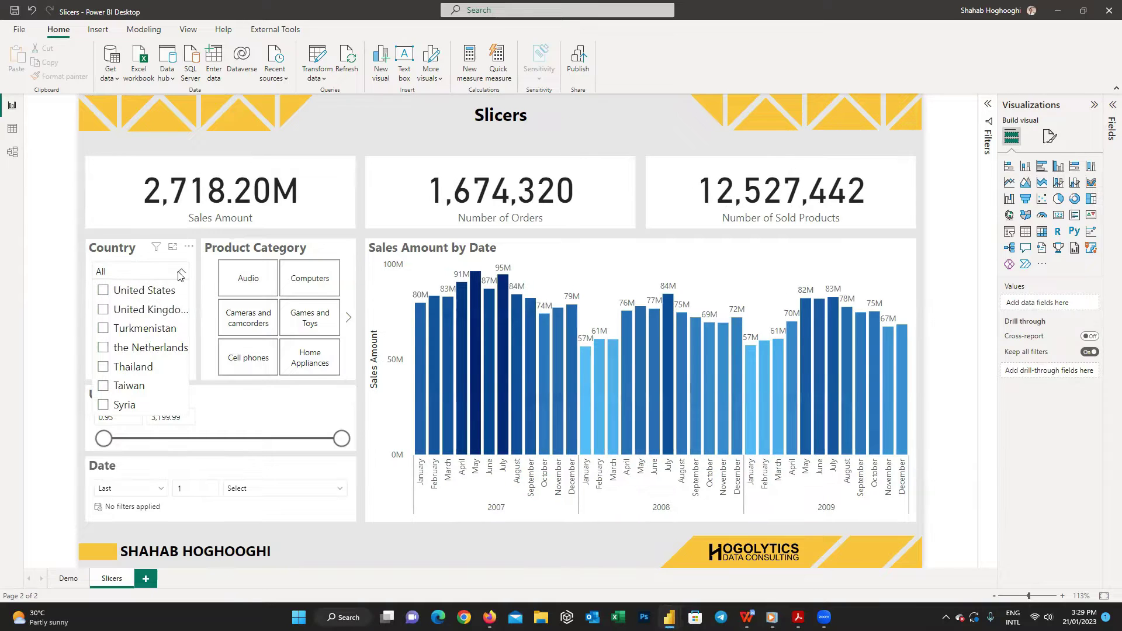
click(181, 271)
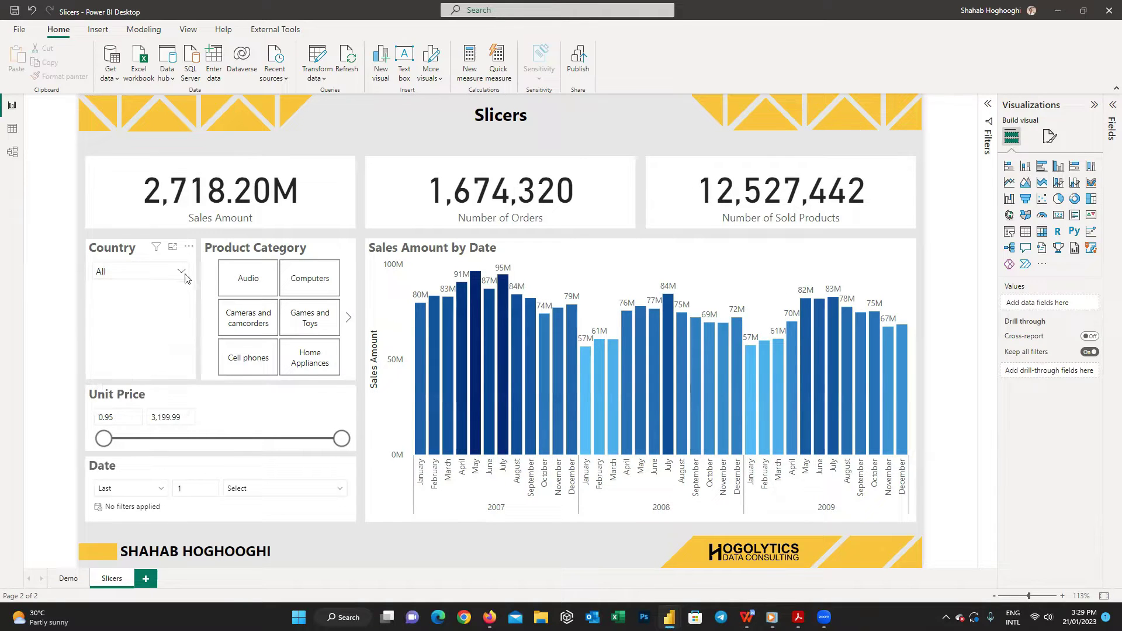
Examine the Product Category, Country, Unit Price and Date slicers and the options they offer.
click(261, 368)
click(261, 366)
click(246, 357)
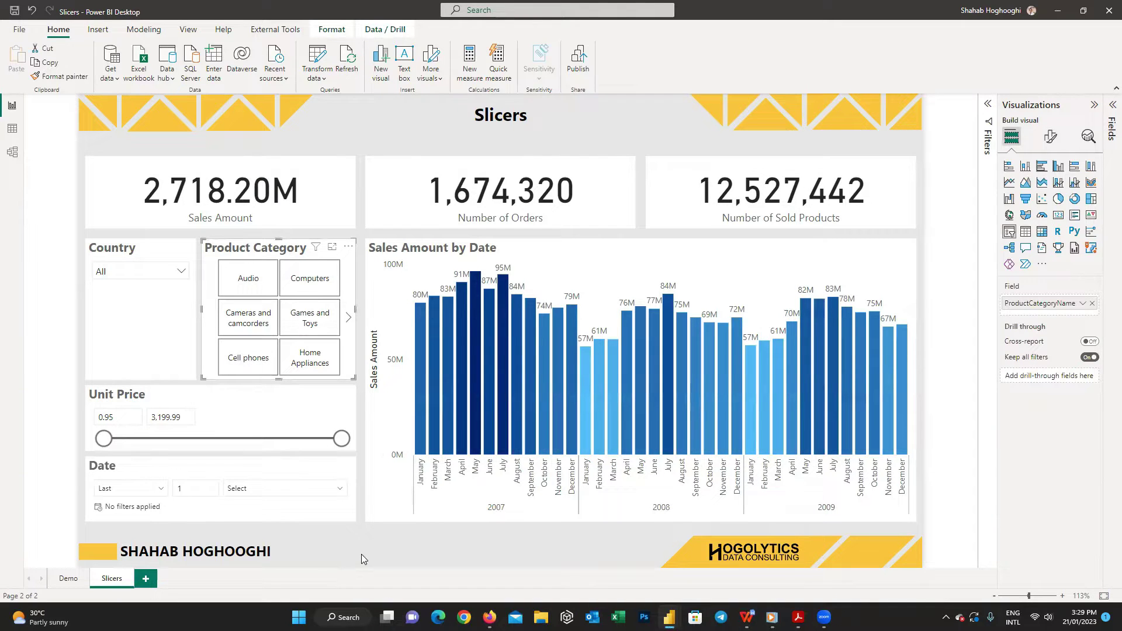
click(381, 544)
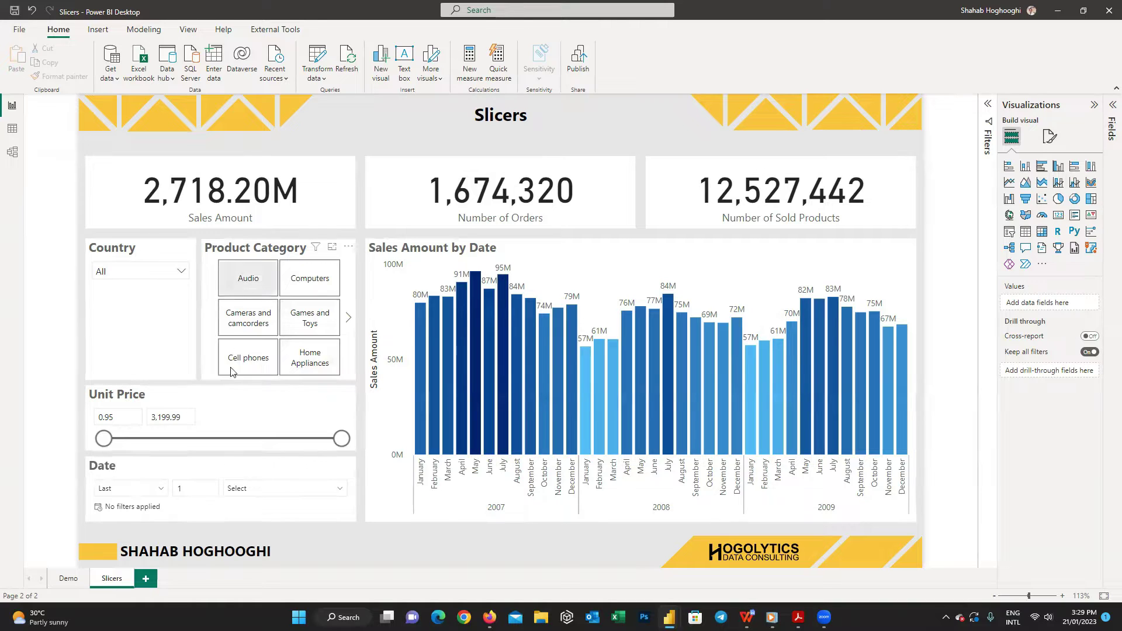
click(172, 269)
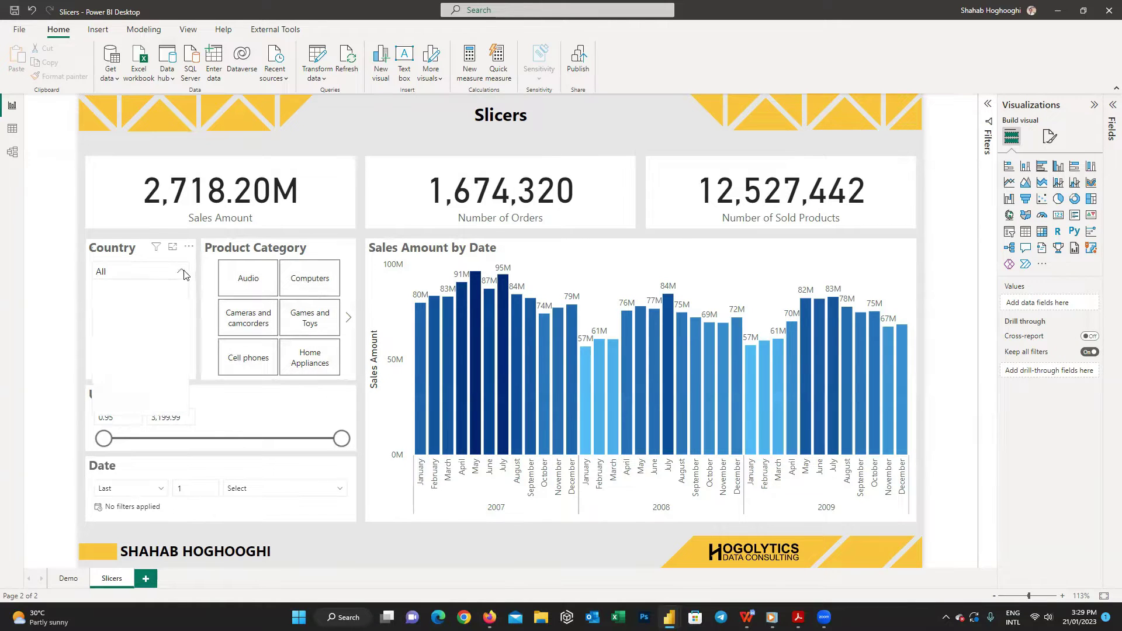
click(172, 272)
mouse_move(104, 438)
mouse_down()
mouse_move(141, 439)
mouse_move(99, 439)
mouse_up()
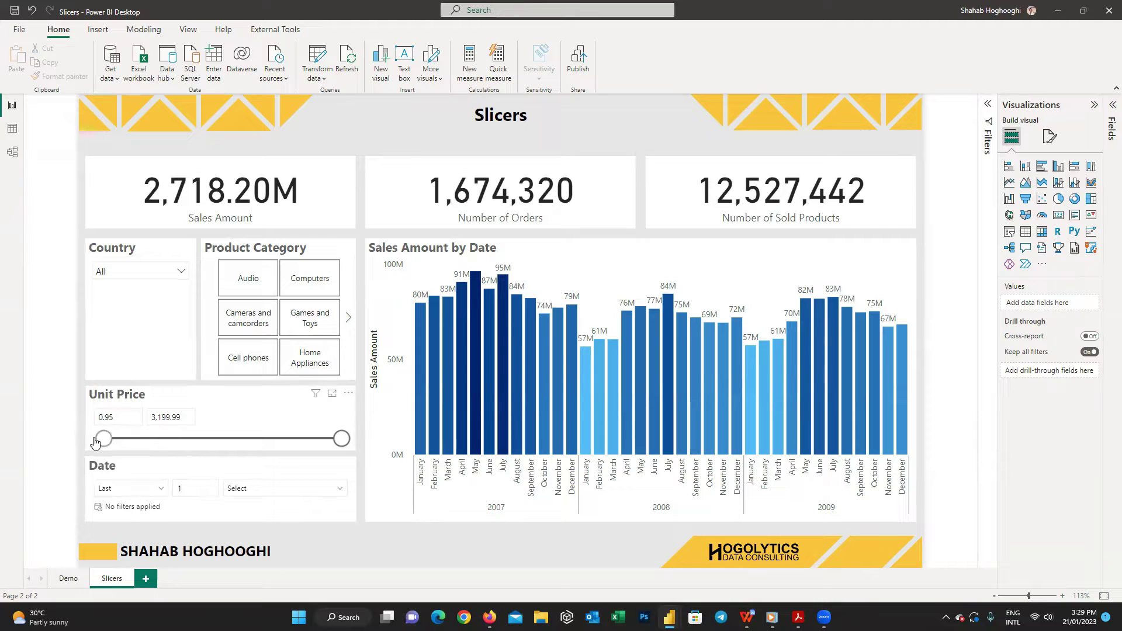
click(163, 489)
click(278, 493)
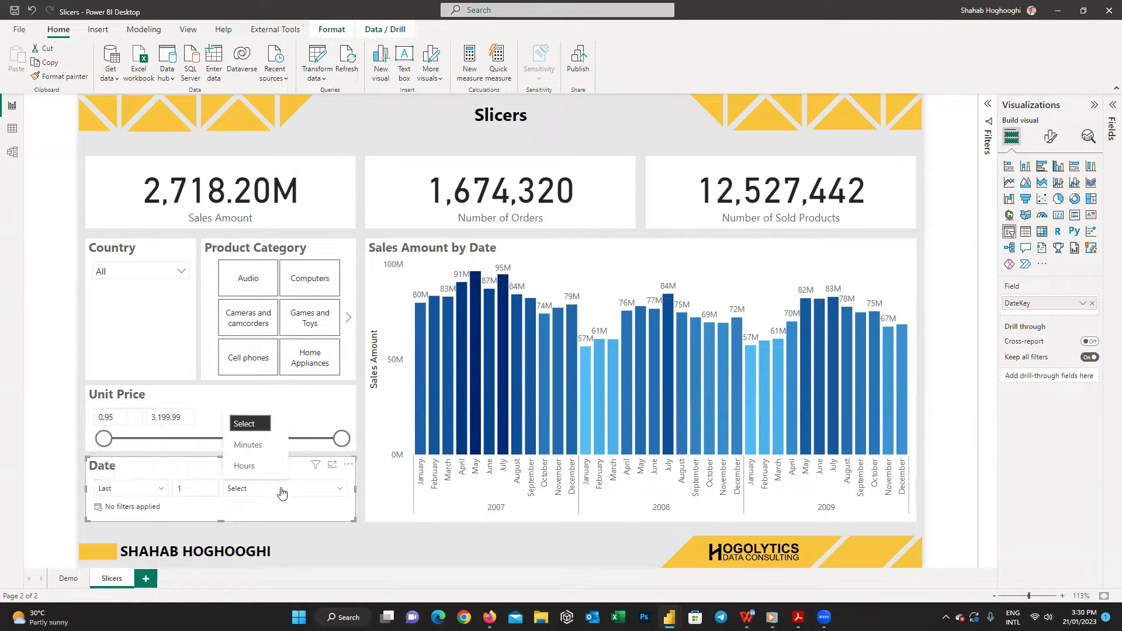
click(343, 543)
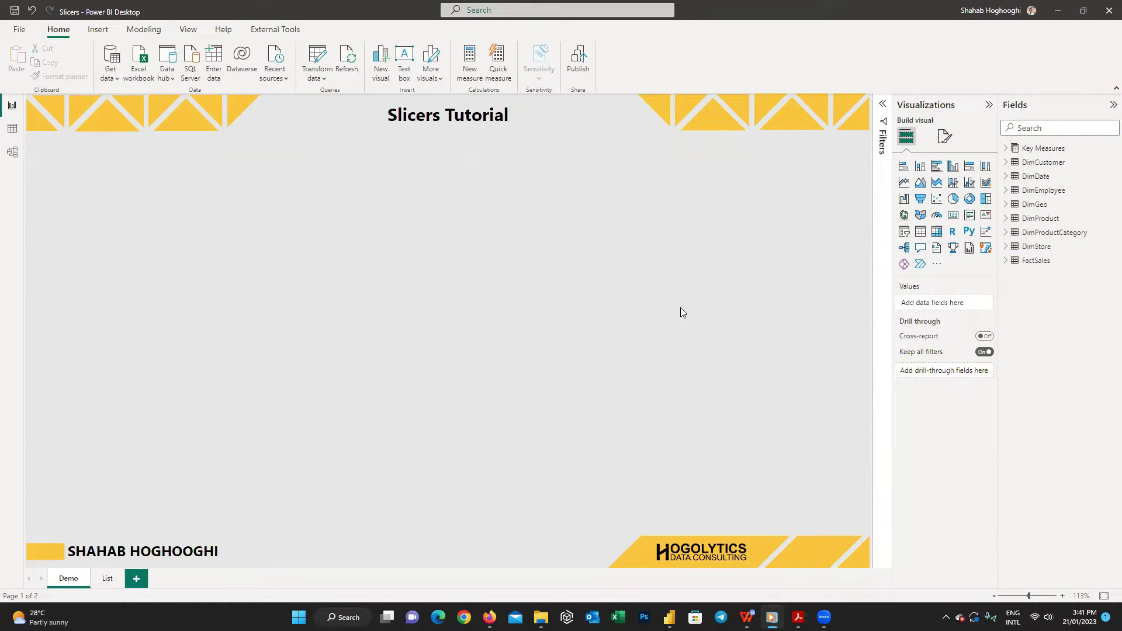
Add a page-wide slicer for ProductCategoryName on the Demo page, tall enough to list every category.
click(905, 233)
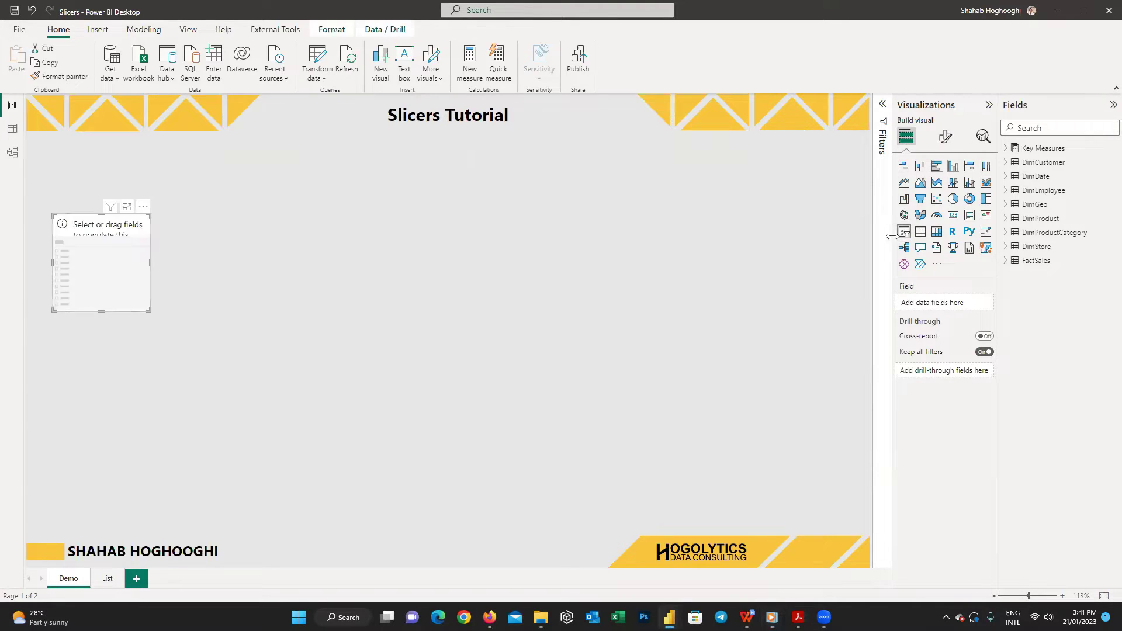
drag(150, 262, 841, 290)
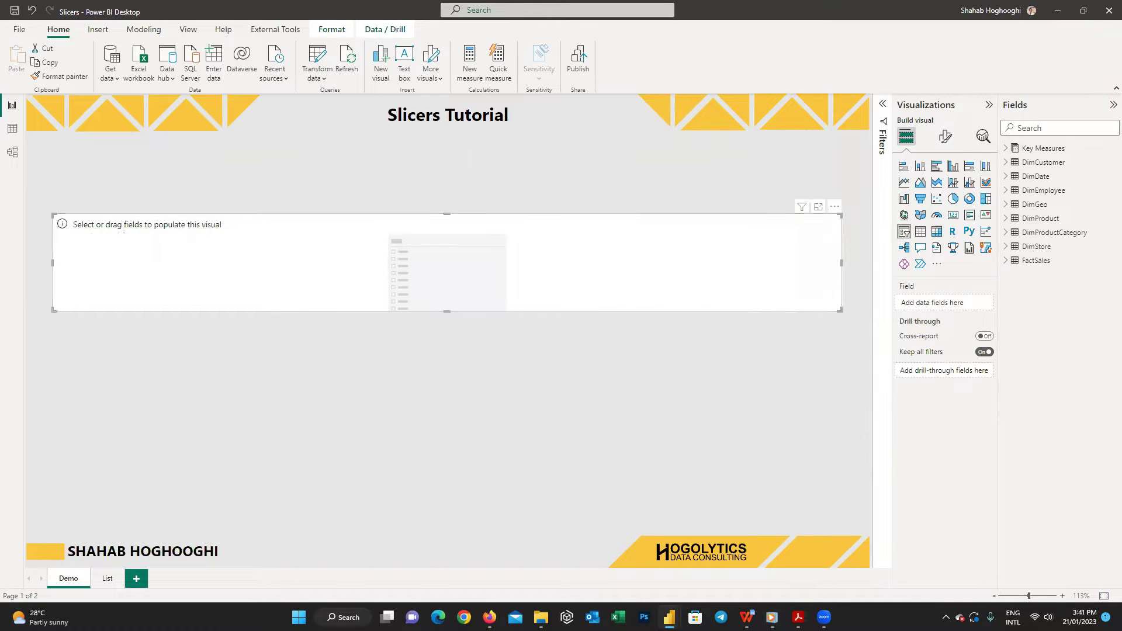
click(1005, 232)
drag(1059, 252, 544, 286)
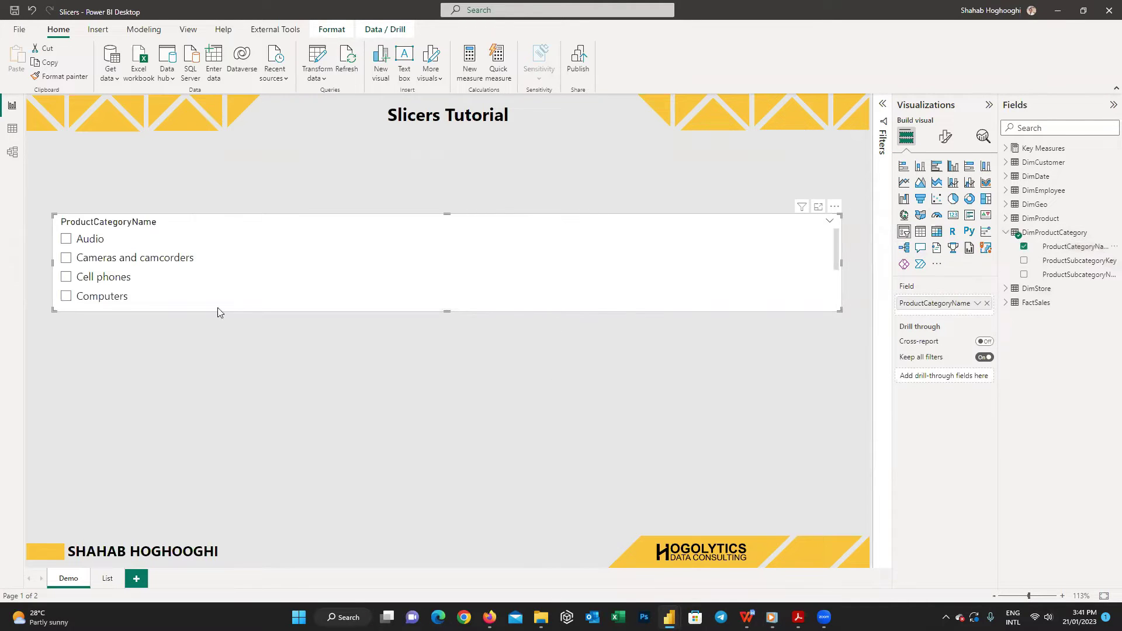
drag(447, 309, 440, 414)
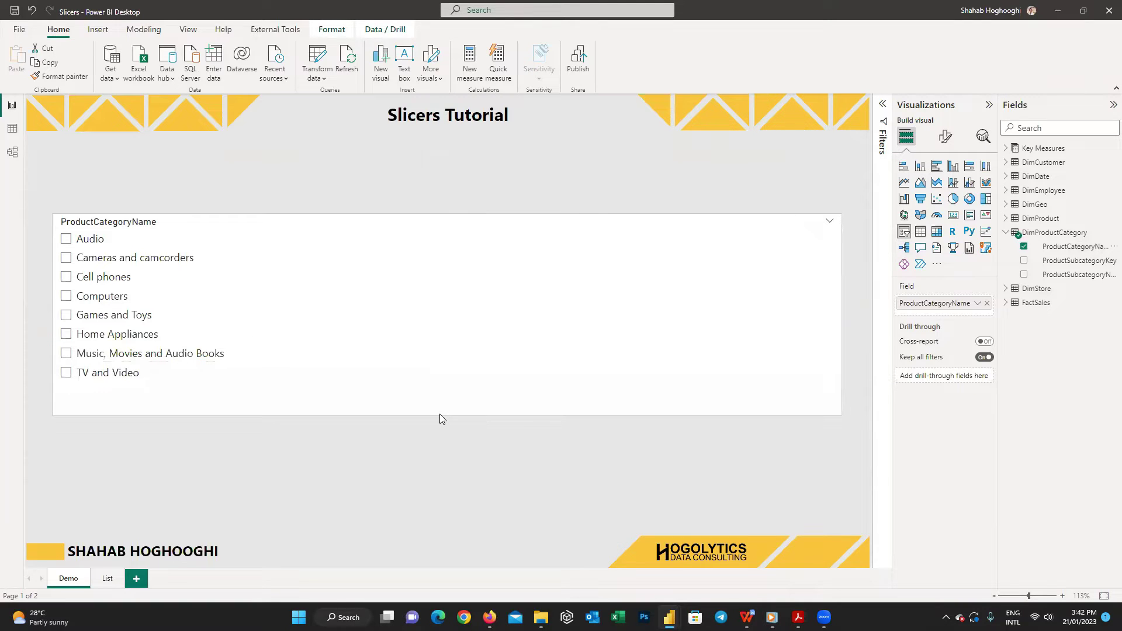
click(439, 414)
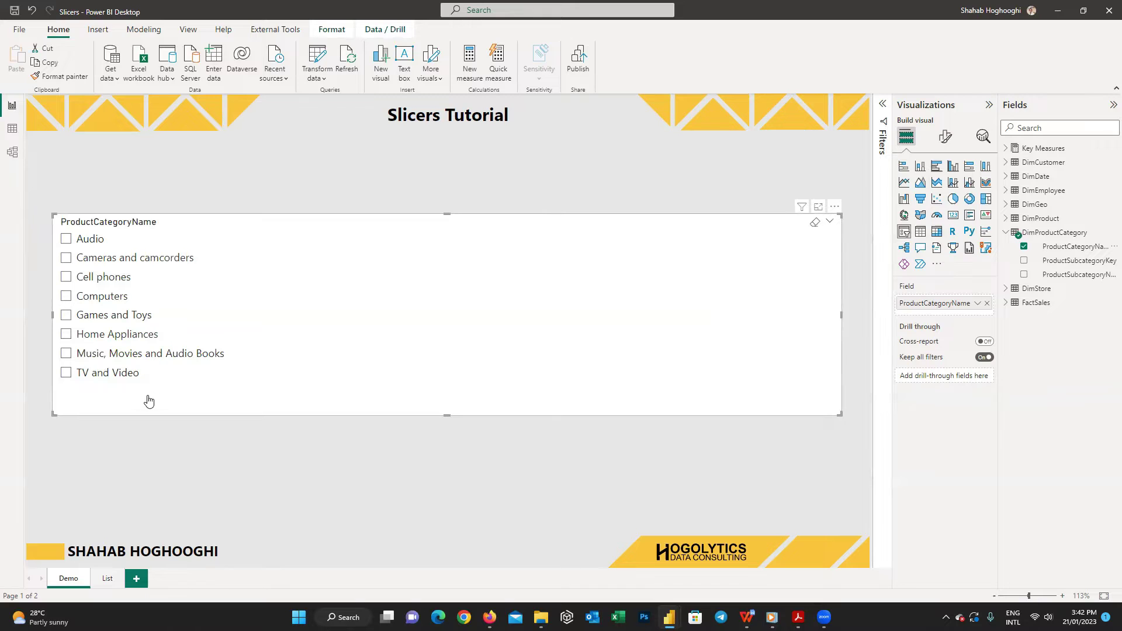
Add a slicer for ProductCategoryName on the List page.
click(106, 579)
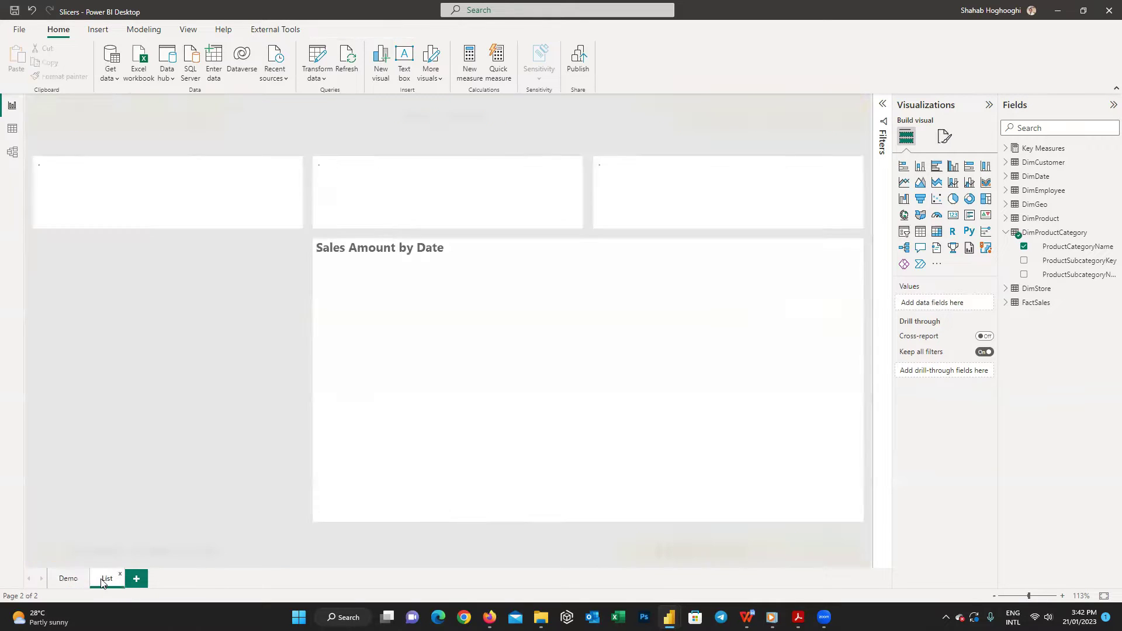
click(905, 233)
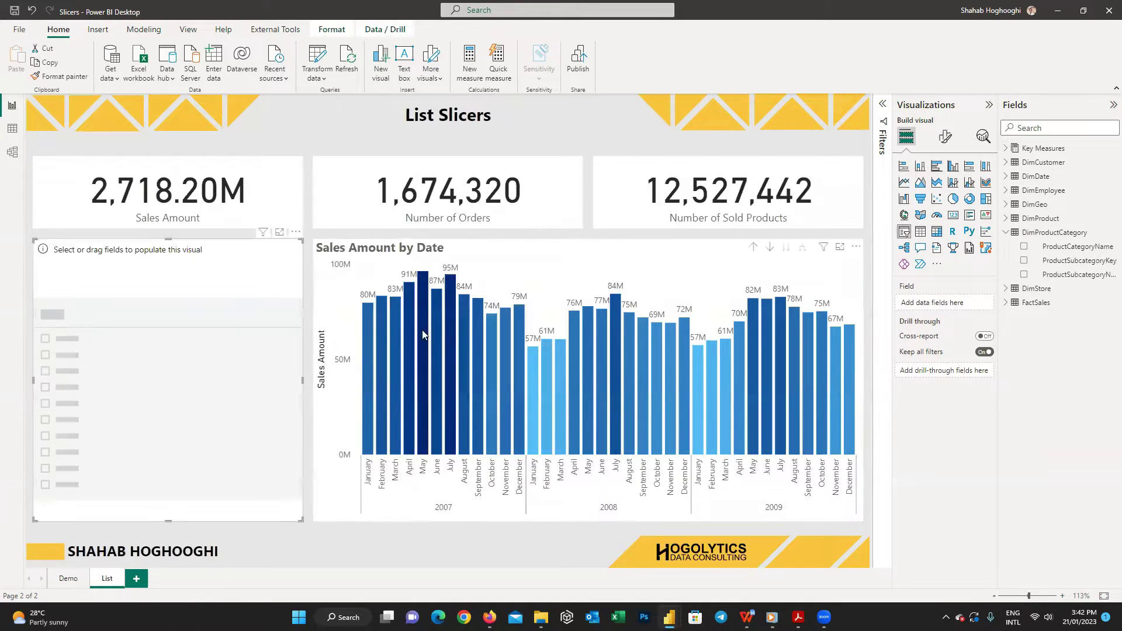
drag(1060, 248, 942, 303)
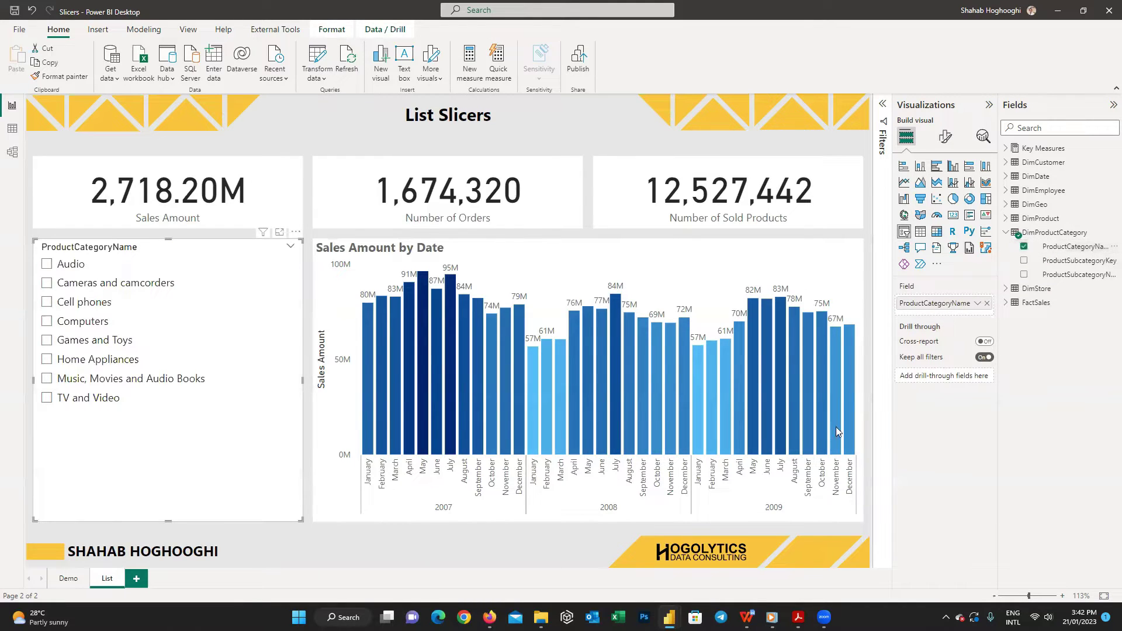
Filter the List page by Cell phones, Games and Toys, Music, Movies and Audio Books, and finally Audio, one category at a time.
click(47, 302)
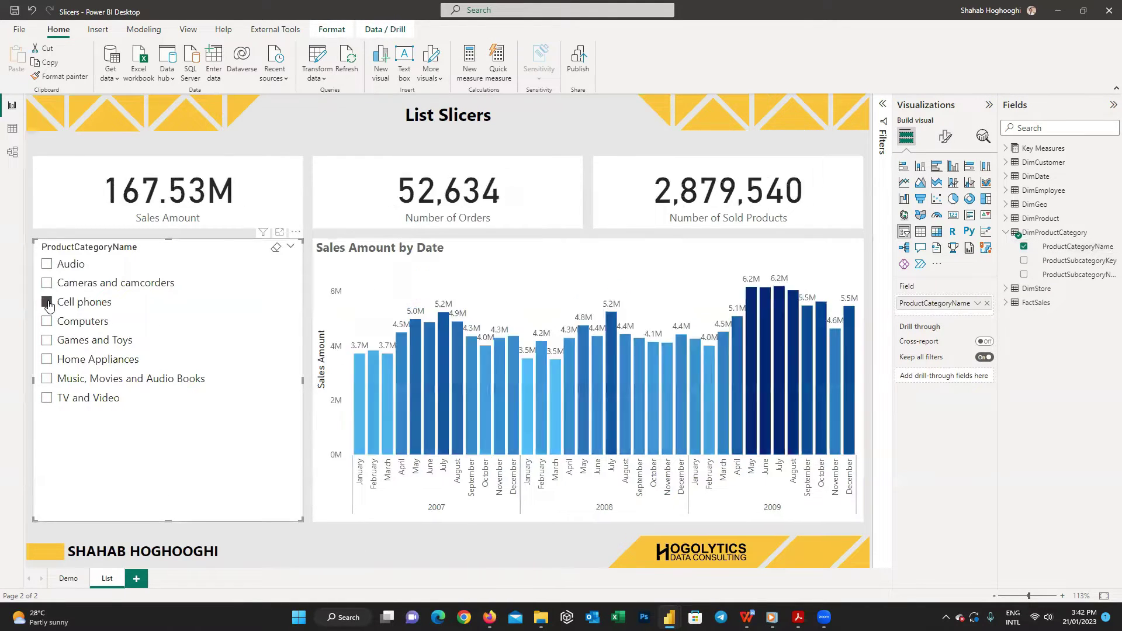
click(47, 340)
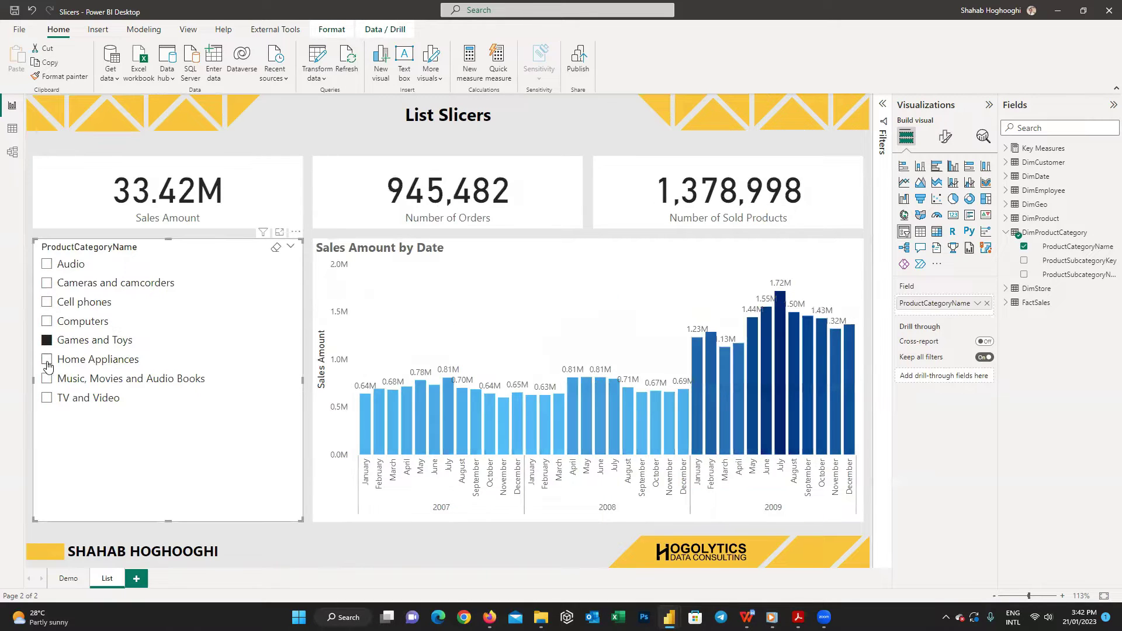
click(46, 379)
click(46, 264)
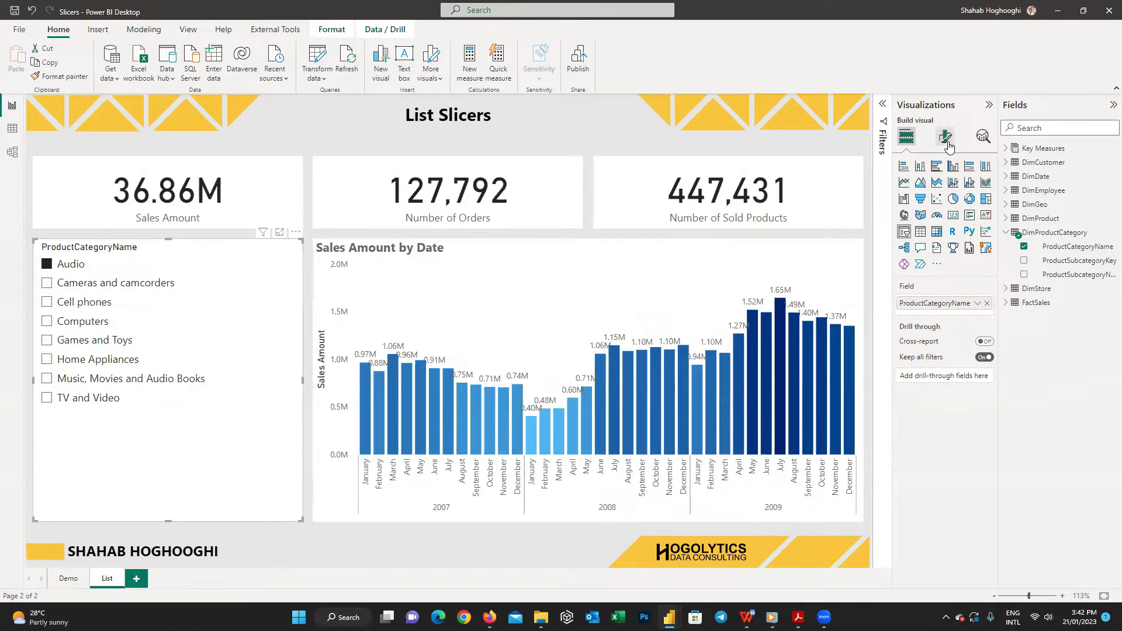
Review the category slicer's style choices in its format settings and expand its Selection options.
click(945, 138)
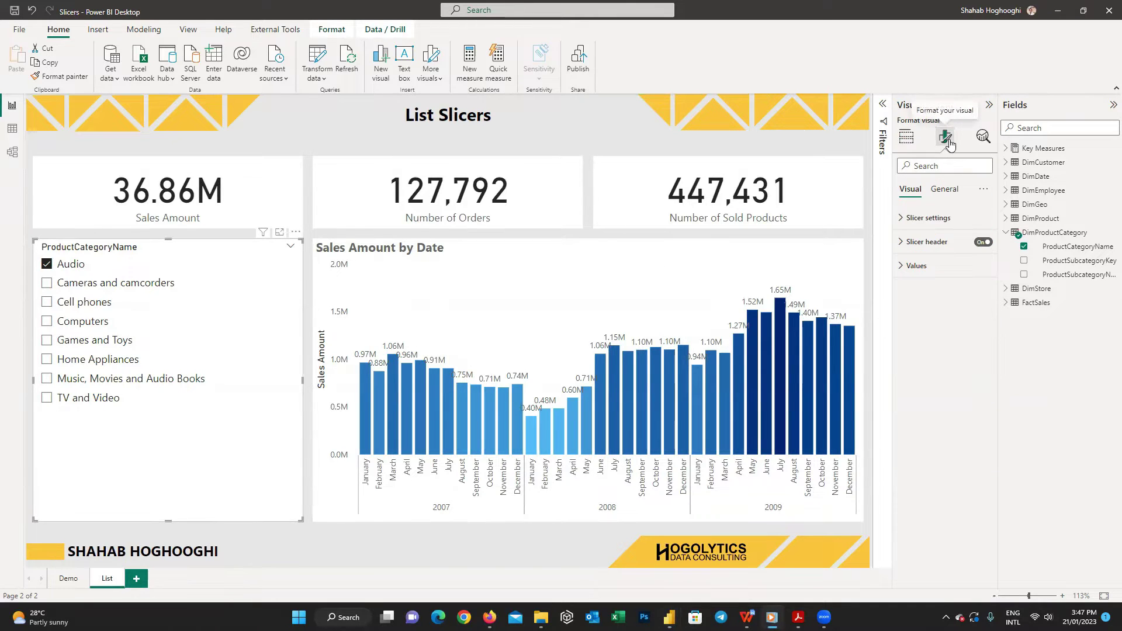
click(923, 219)
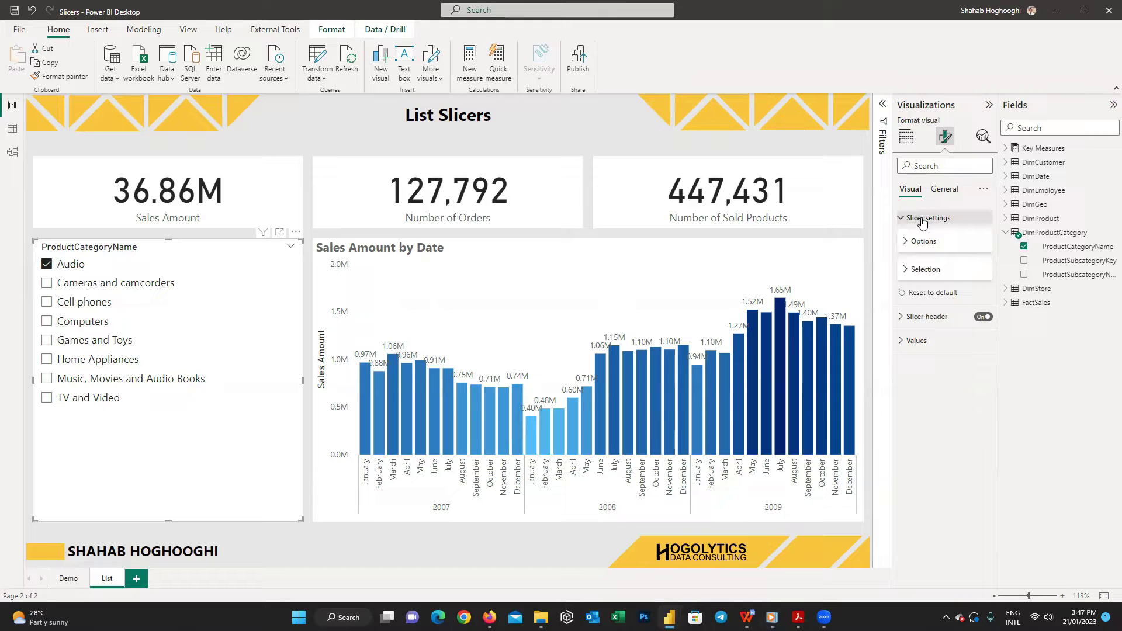
click(907, 245)
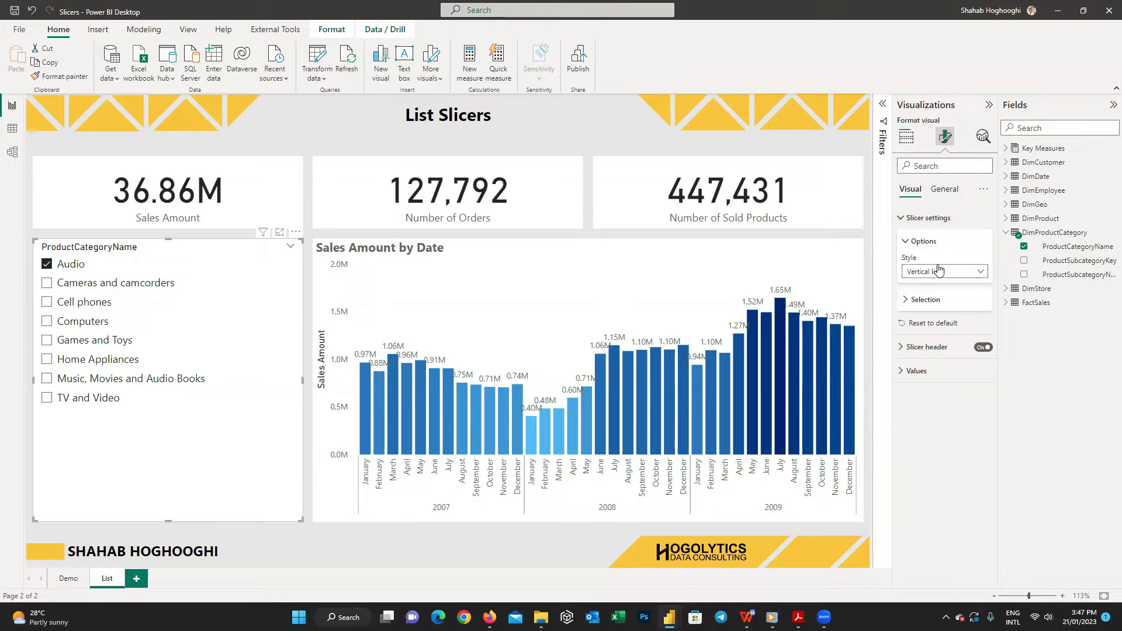
click(985, 273)
click(973, 290)
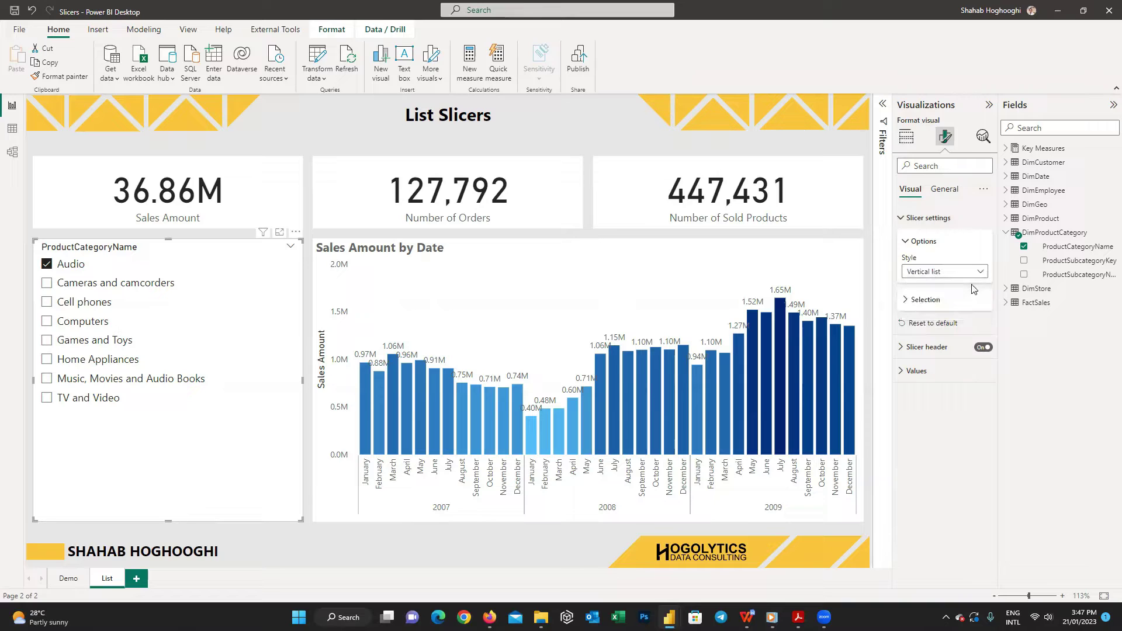
click(909, 302)
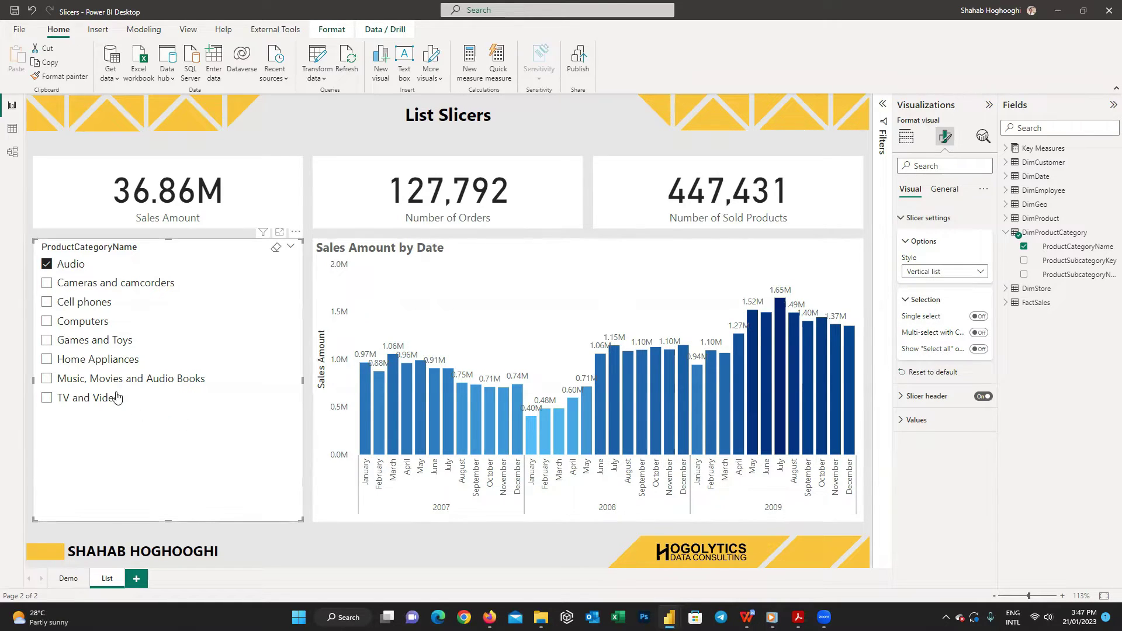
Add Computers, Cell phones and Home Appliances to the Audio selection in the category slicer.
click(47, 322)
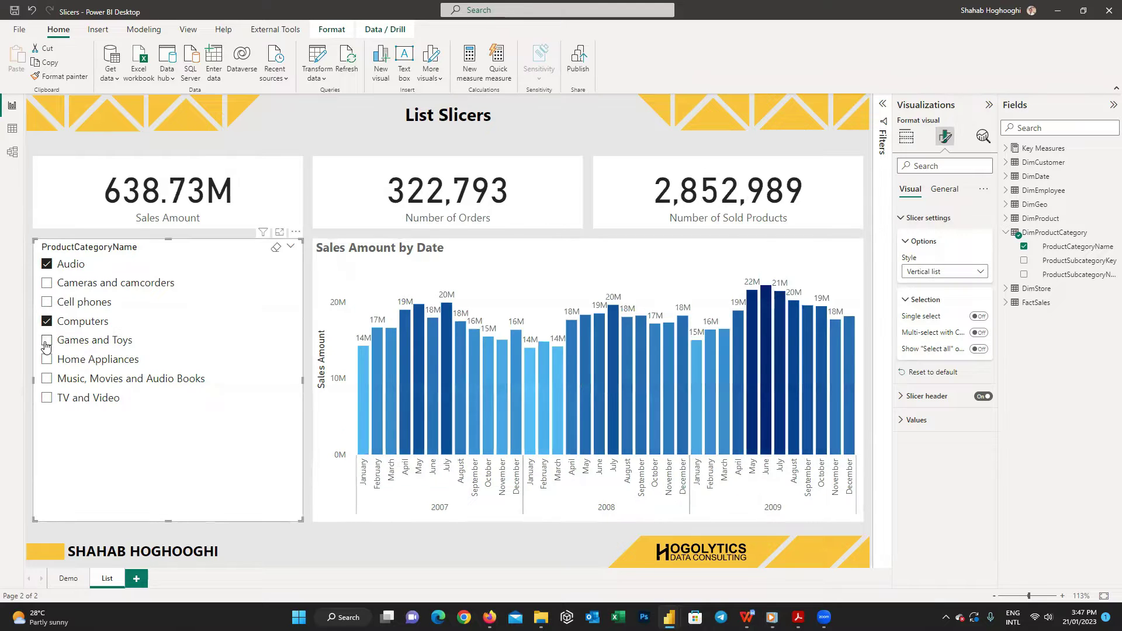
click(47, 303)
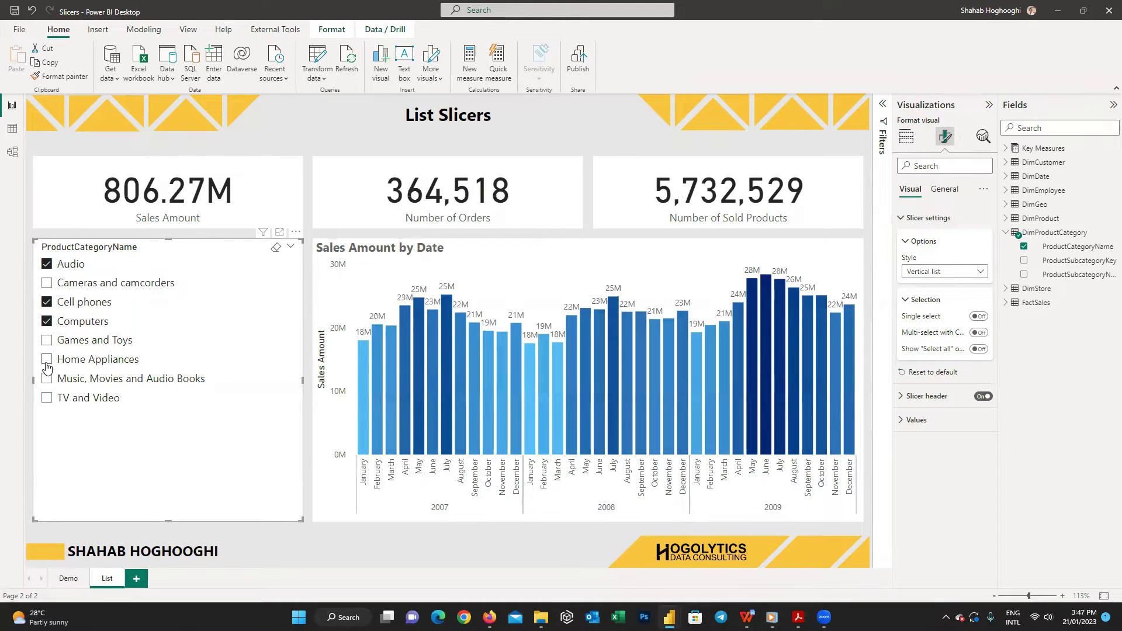
click(47, 364)
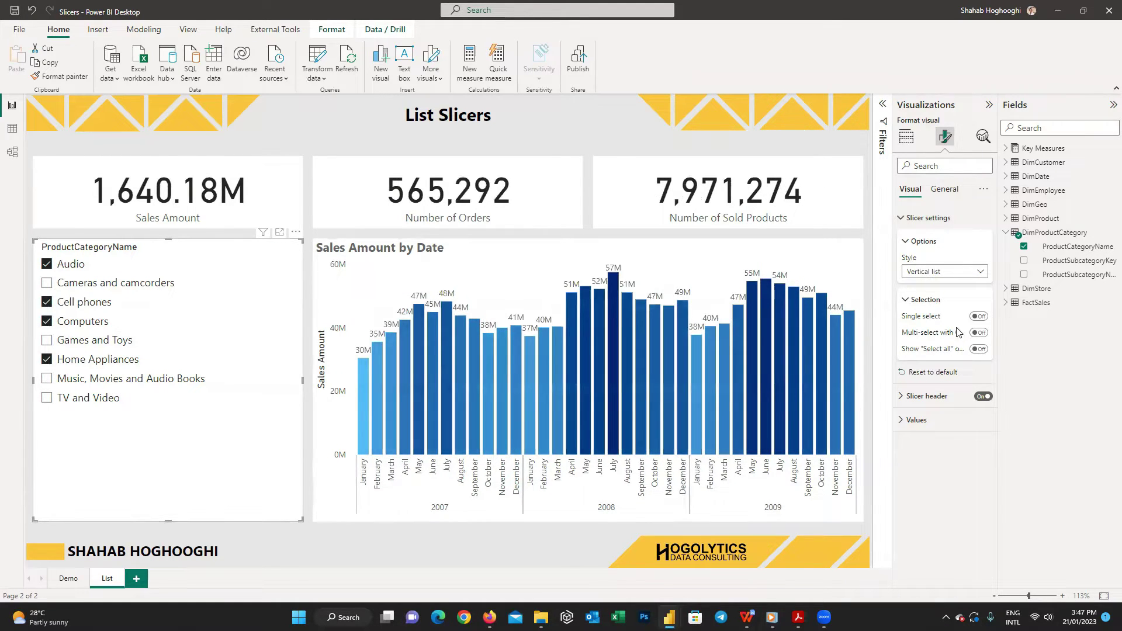
Test the slicer's Single select option by picking categories one at a time, ending on Computers, and turn the option back off.
click(978, 316)
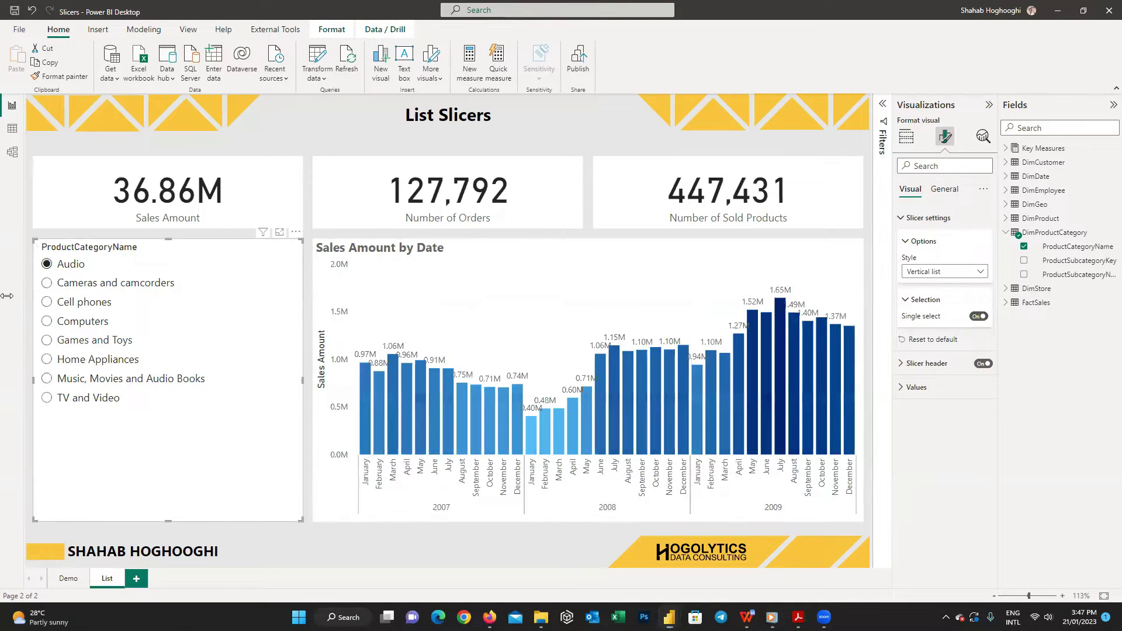
click(47, 304)
click(48, 342)
click(47, 380)
click(49, 399)
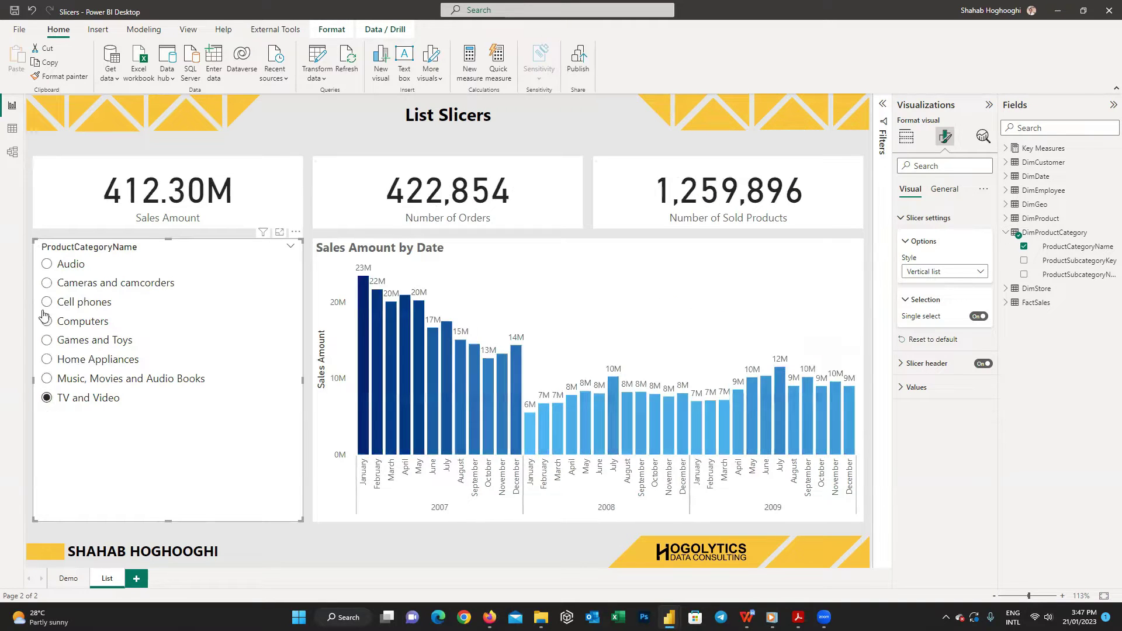
click(69, 322)
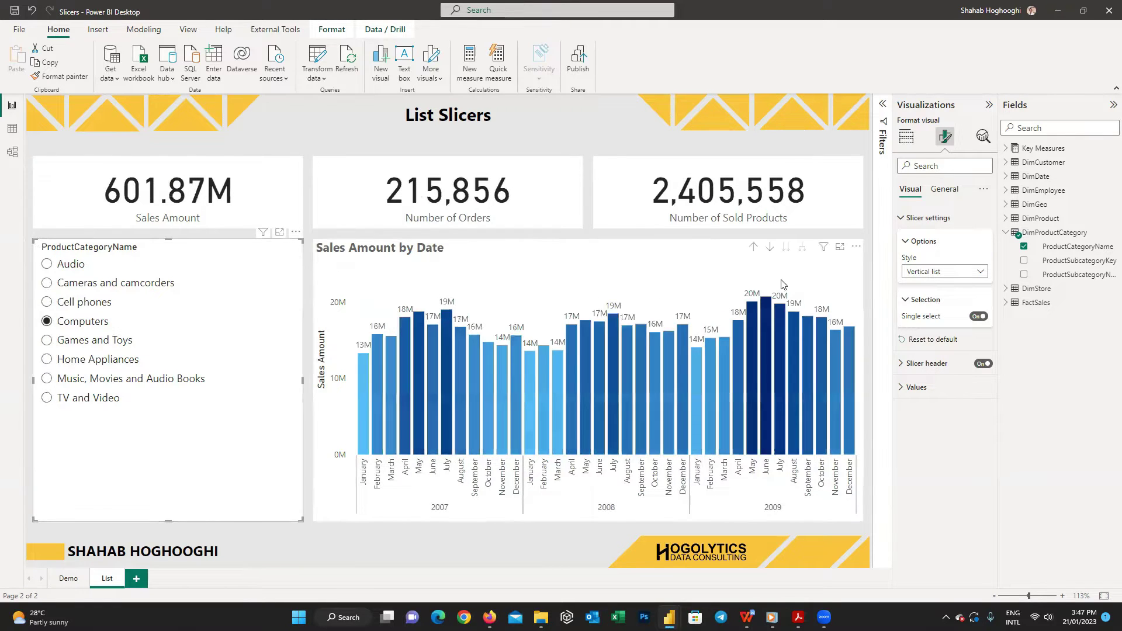
click(977, 316)
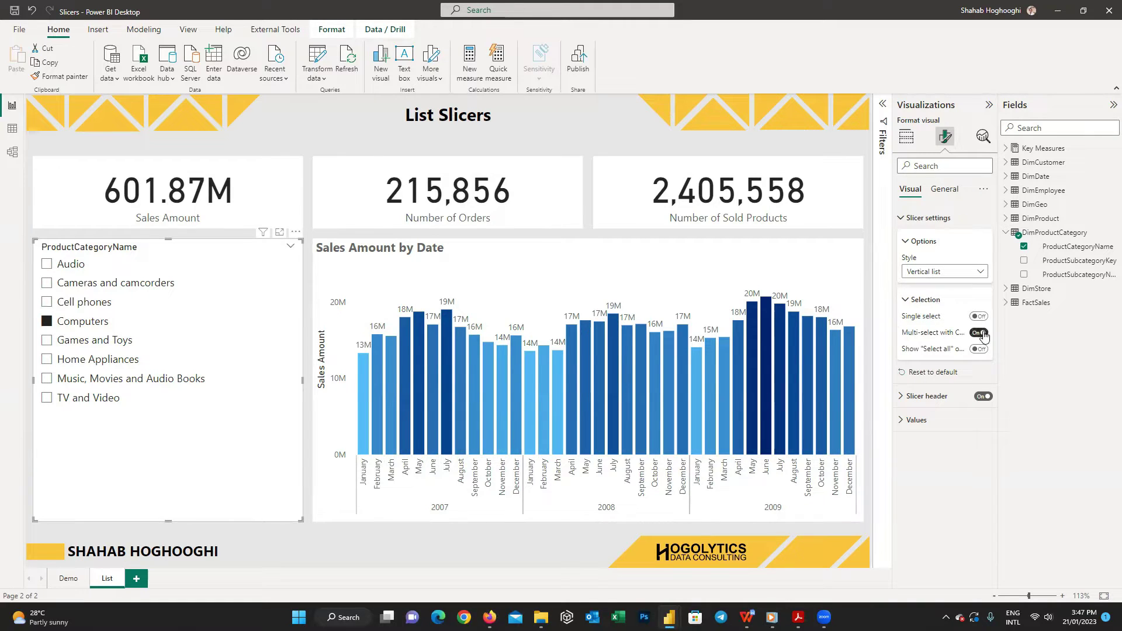
Test single picks in the category slicer, and multi-select Cameras and camcorders, Computers, Games and Toys, Home Appliances, and Music, Movies and Audio Books.
click(47, 360)
click(47, 379)
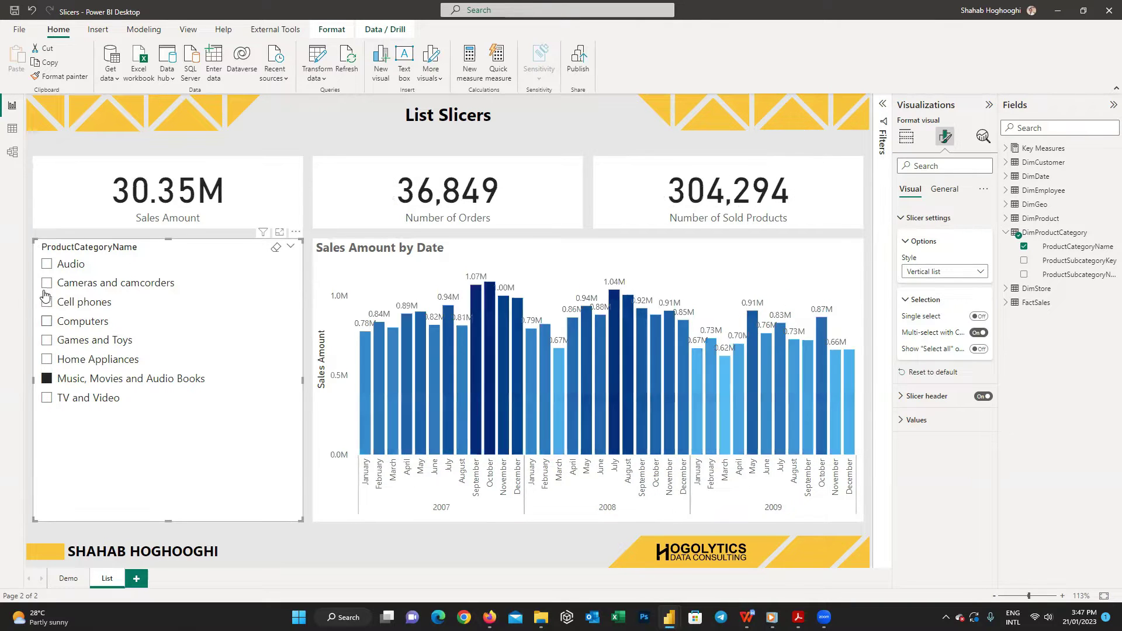
click(50, 287)
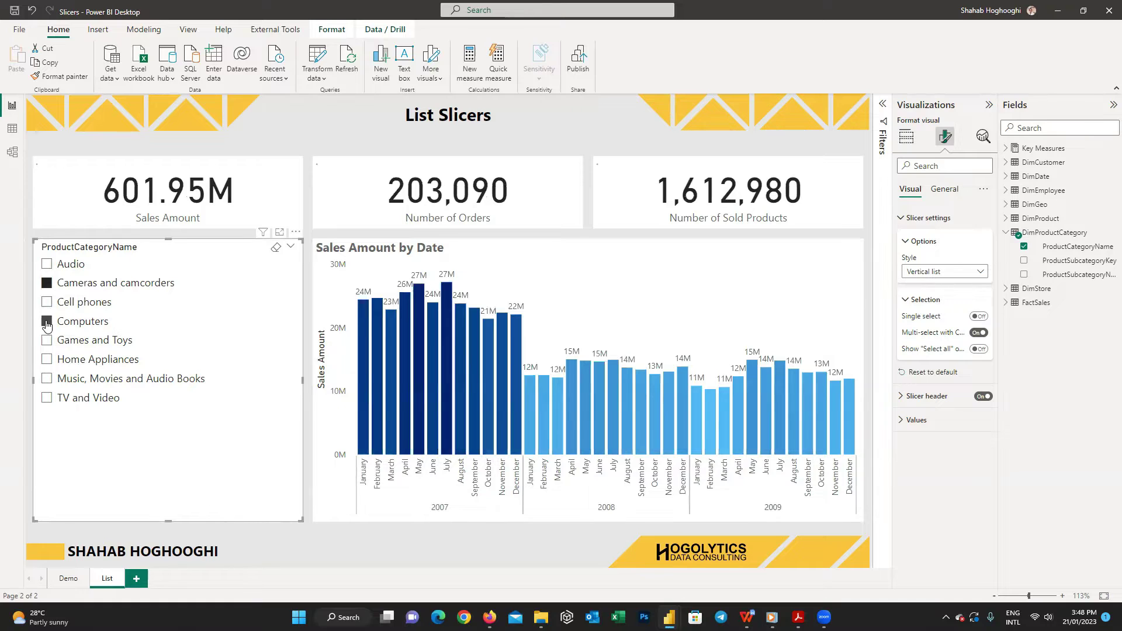
ctrl+click(47, 341)
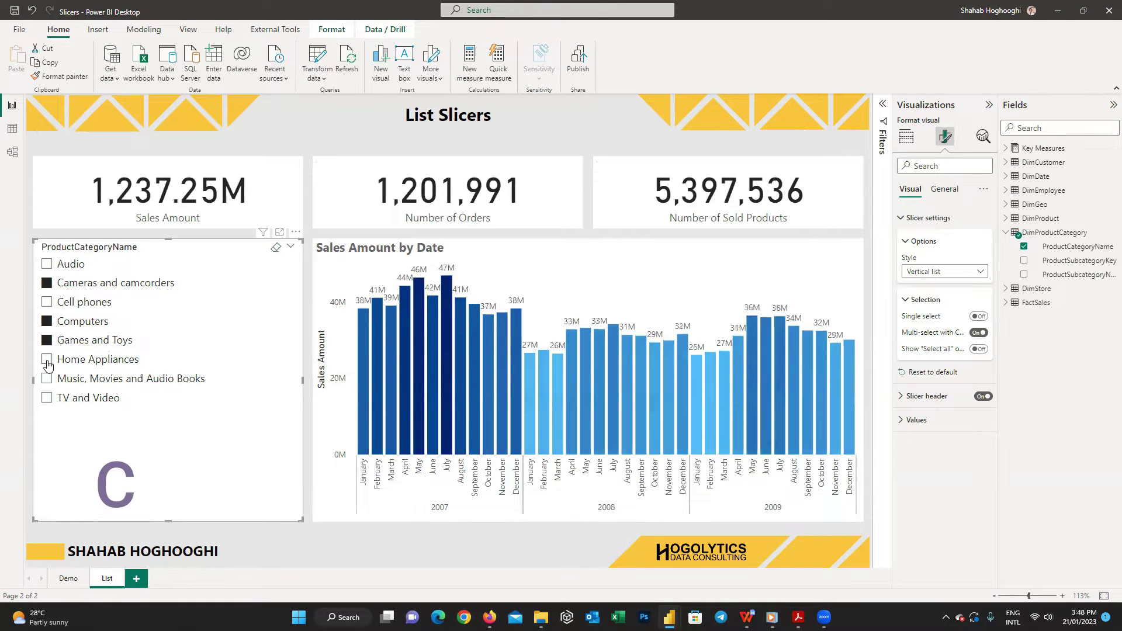
ctrl+click(47, 359)
ctrl+click(46, 379)
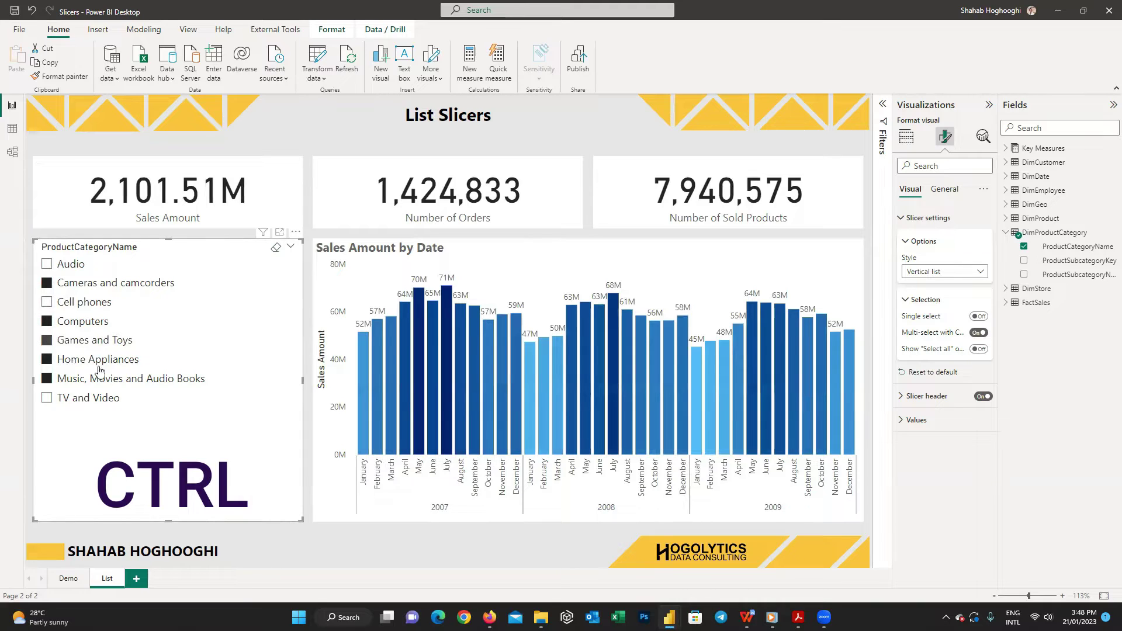
Turn off multi-select with CTRL and turn on the Select all option for the category slicer.
click(978, 332)
click(979, 350)
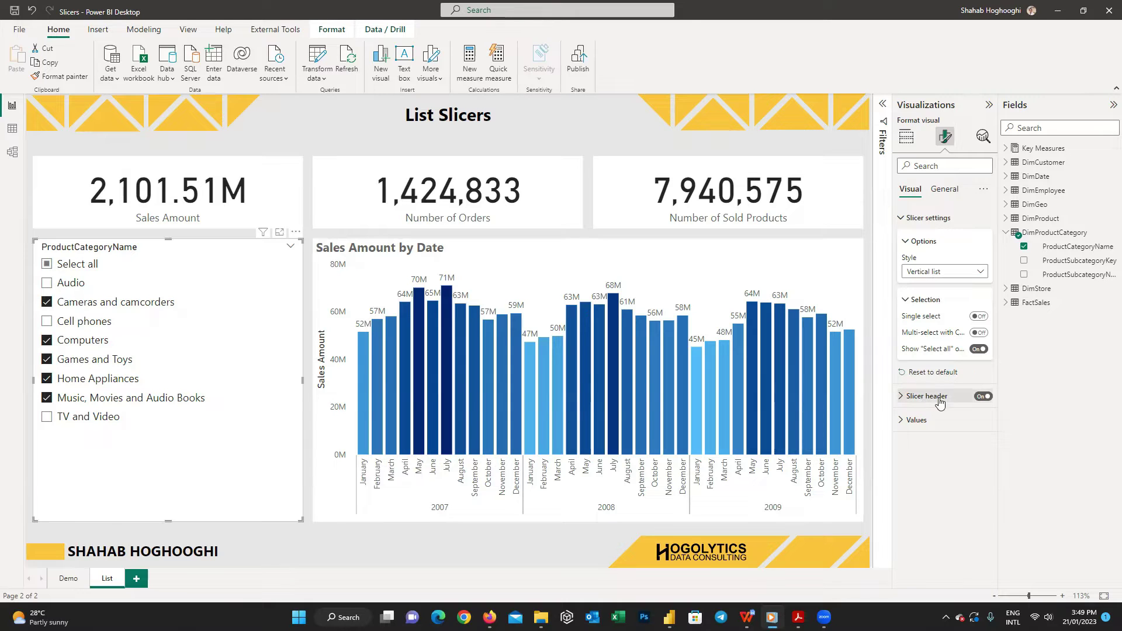
Toggle the slicer header off and back on, and set its title font size to 13.
click(910, 397)
click(981, 398)
click(982, 398)
click(982, 397)
click(982, 397)
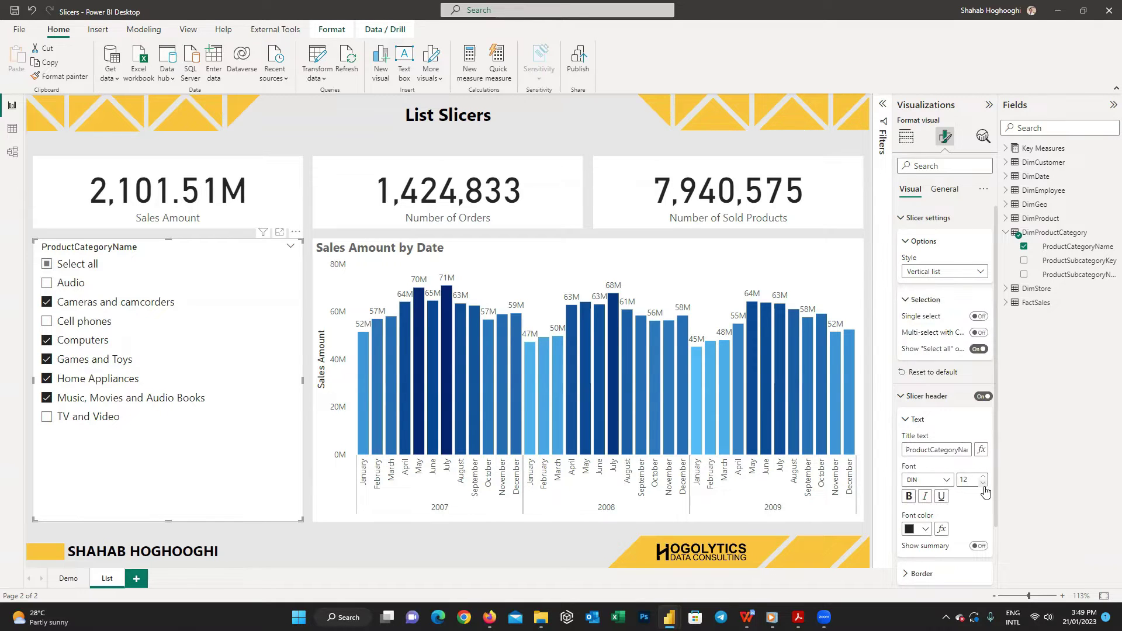
click(925, 529)
click(925, 533)
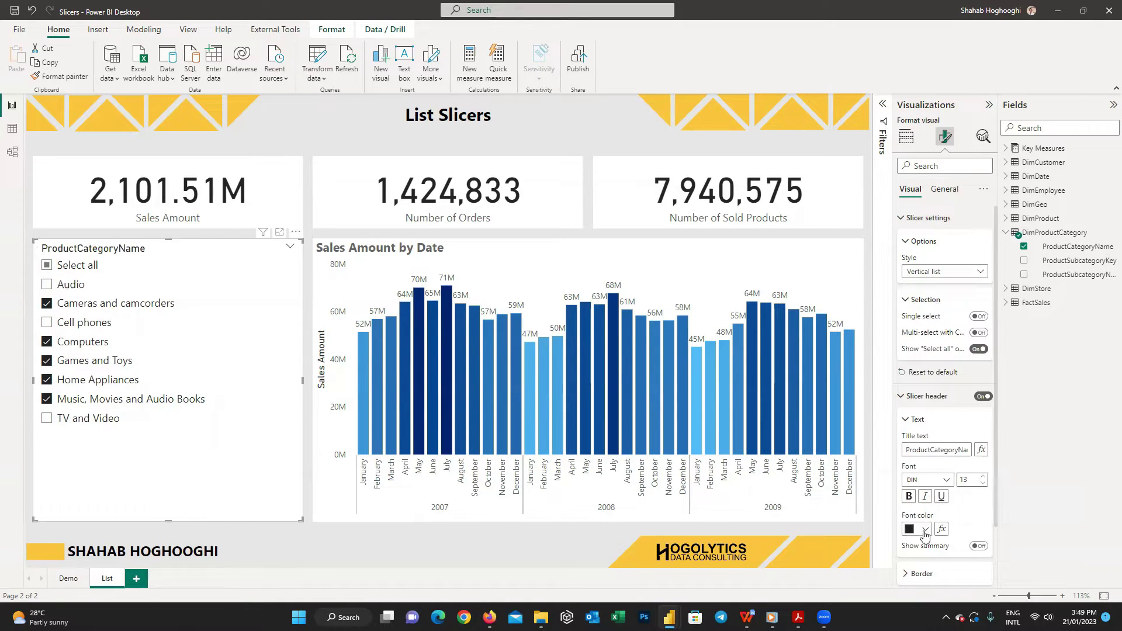
click(927, 396)
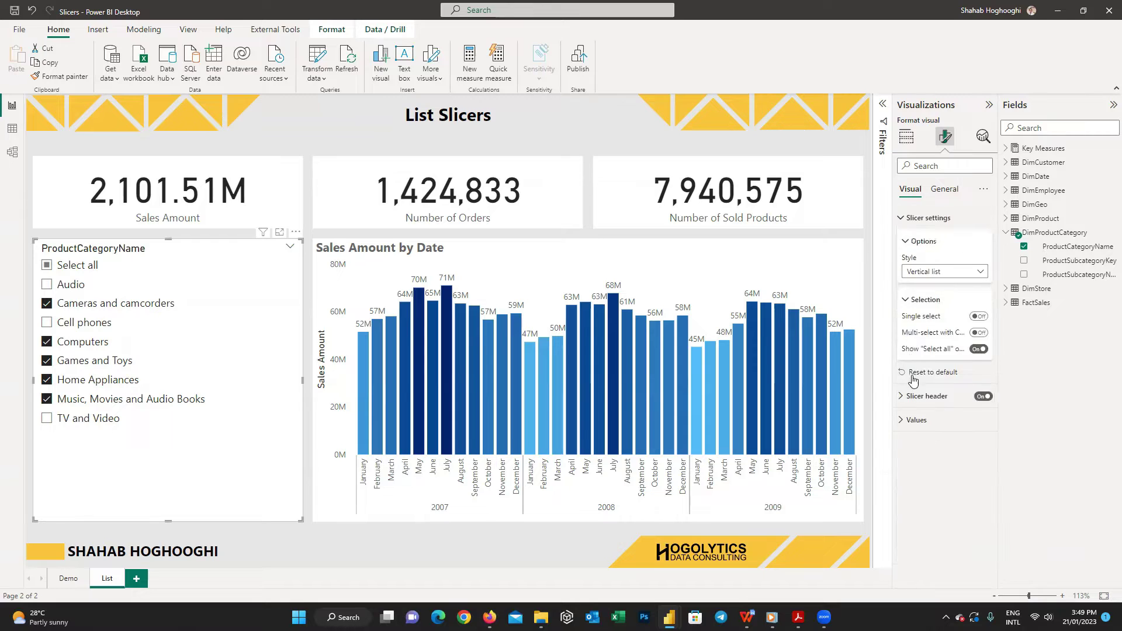
Set the font size of the slicer's values to 11 and their font color to light blue.
click(916, 420)
scroll(929, 461, down, 1)
click(982, 420)
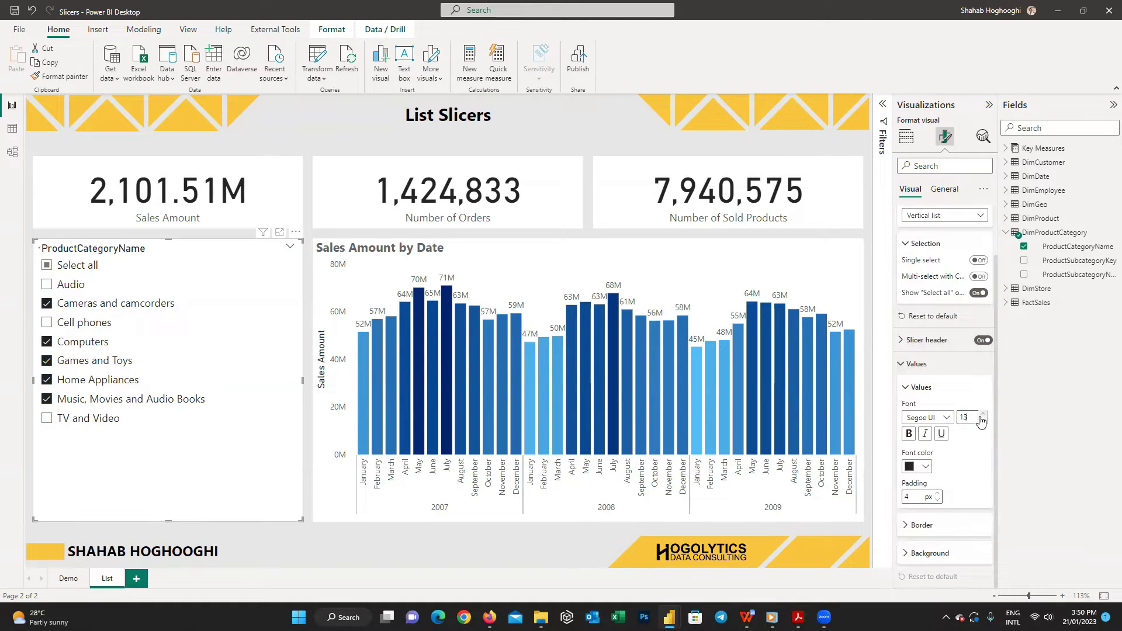
click(916, 467)
click(916, 416)
click(916, 466)
click(948, 323)
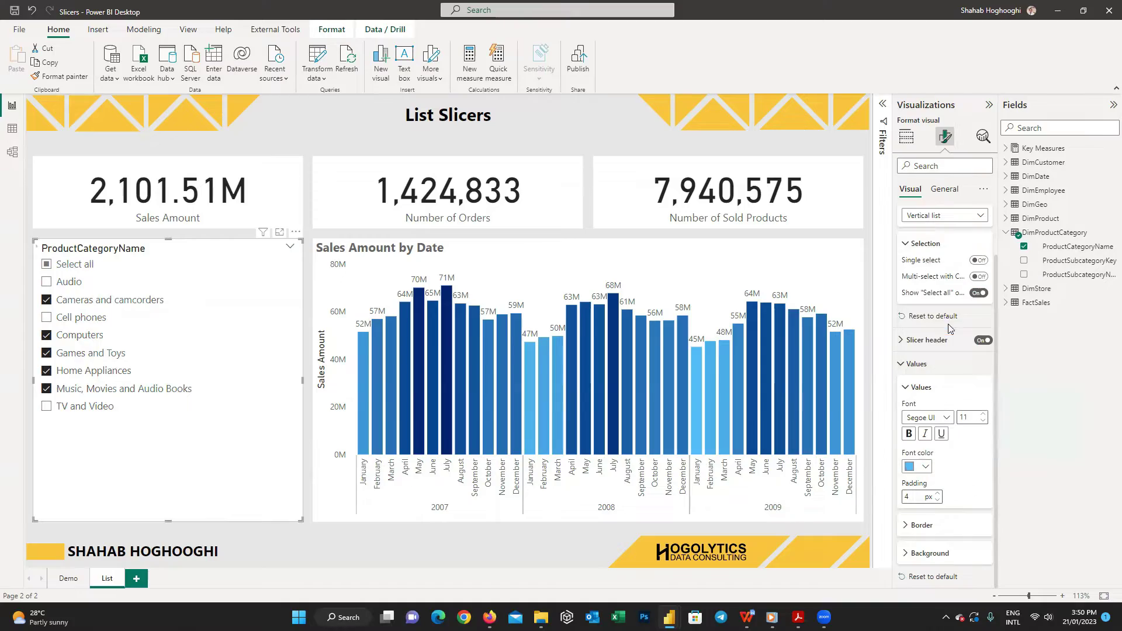
click(925, 467)
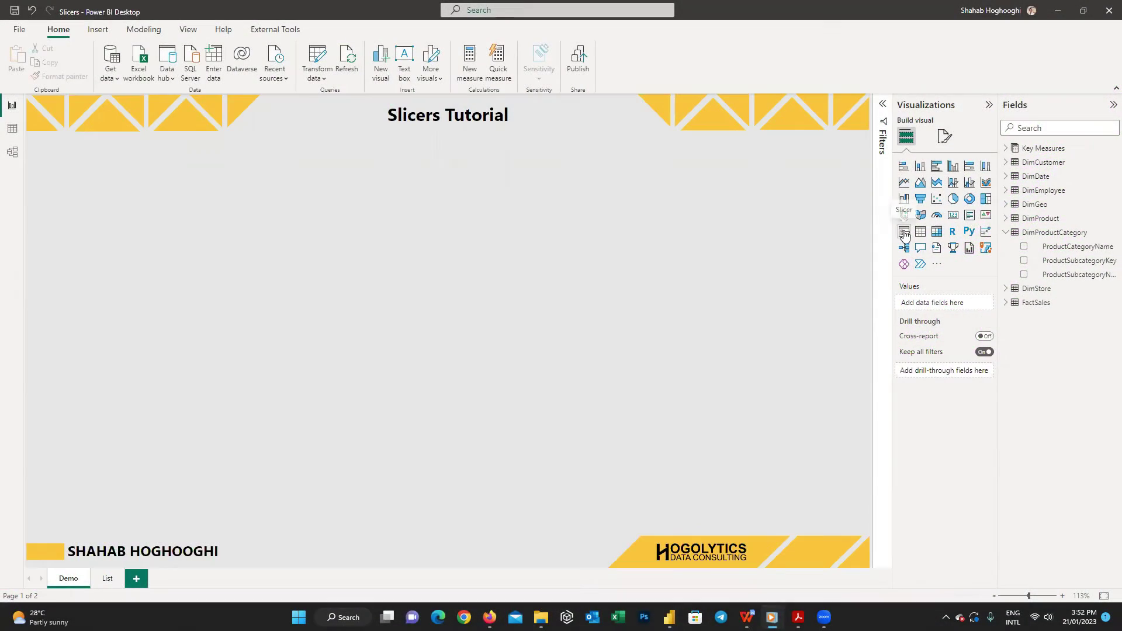
Add a wide slicer for ProductCategoryName across the middle of the Demo page.
click(904, 232)
drag(146, 310, 847, 464)
click(1028, 247)
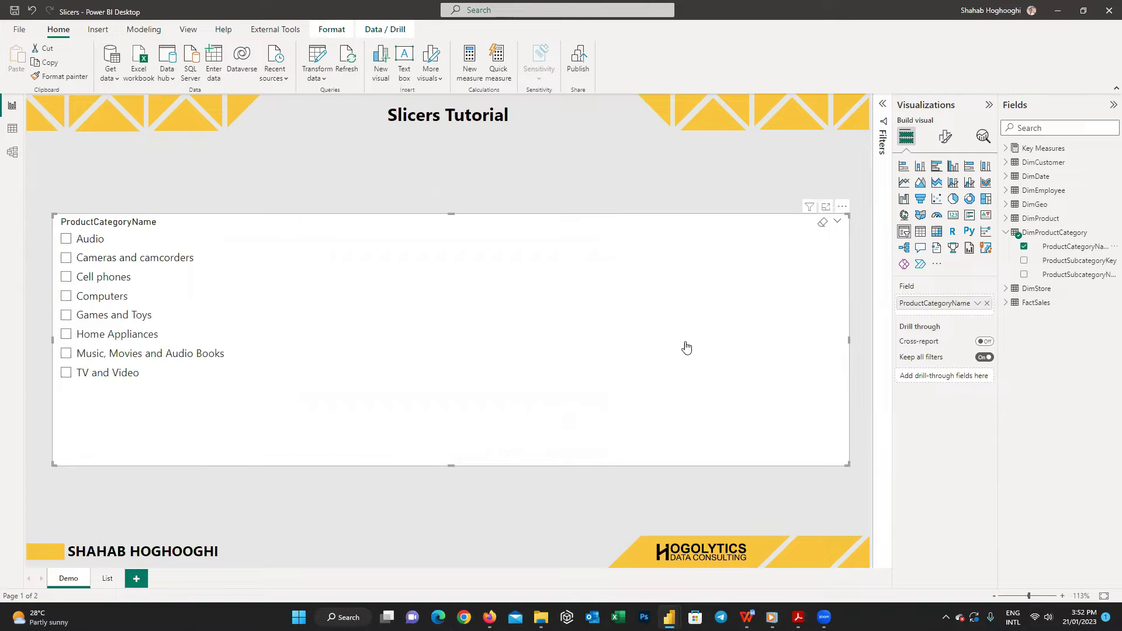
Change the style of the Demo page's category slicer to Tile in its format options.
click(945, 136)
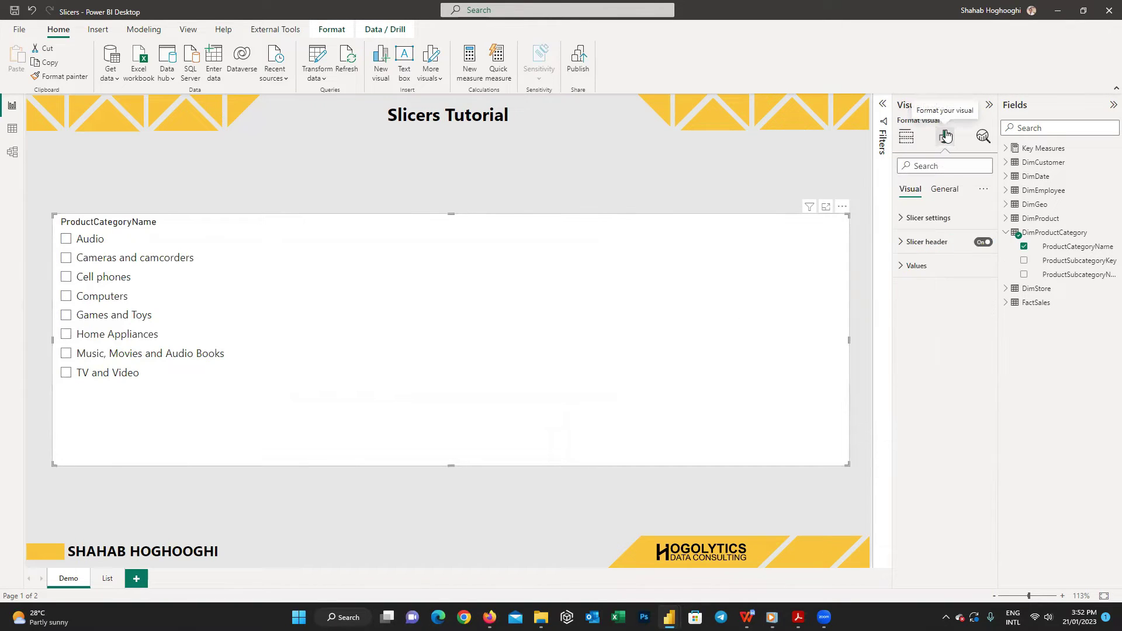
click(904, 224)
click(982, 273)
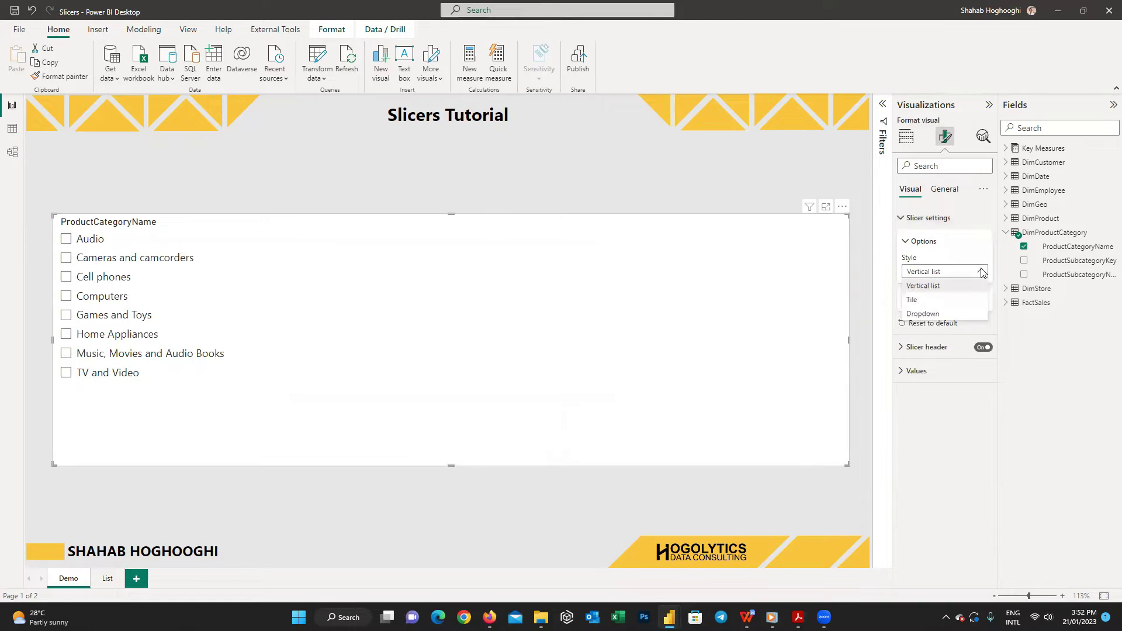
click(958, 300)
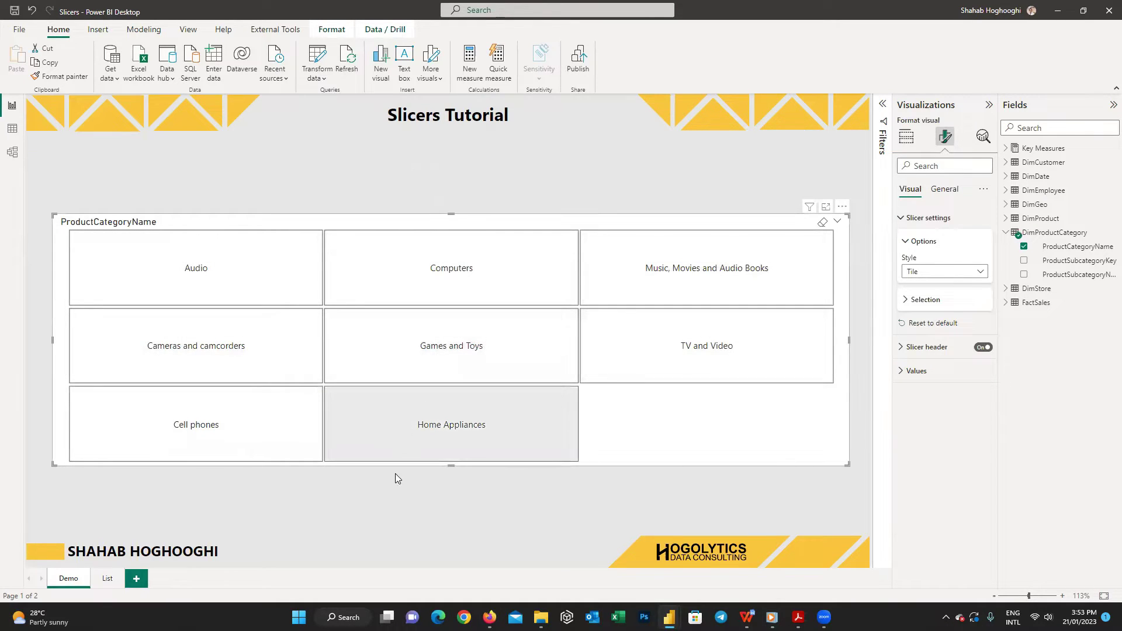
Examine the TV and Video tile and the tile slicer's header, values and selection settings.
click(591, 345)
click(680, 371)
click(629, 378)
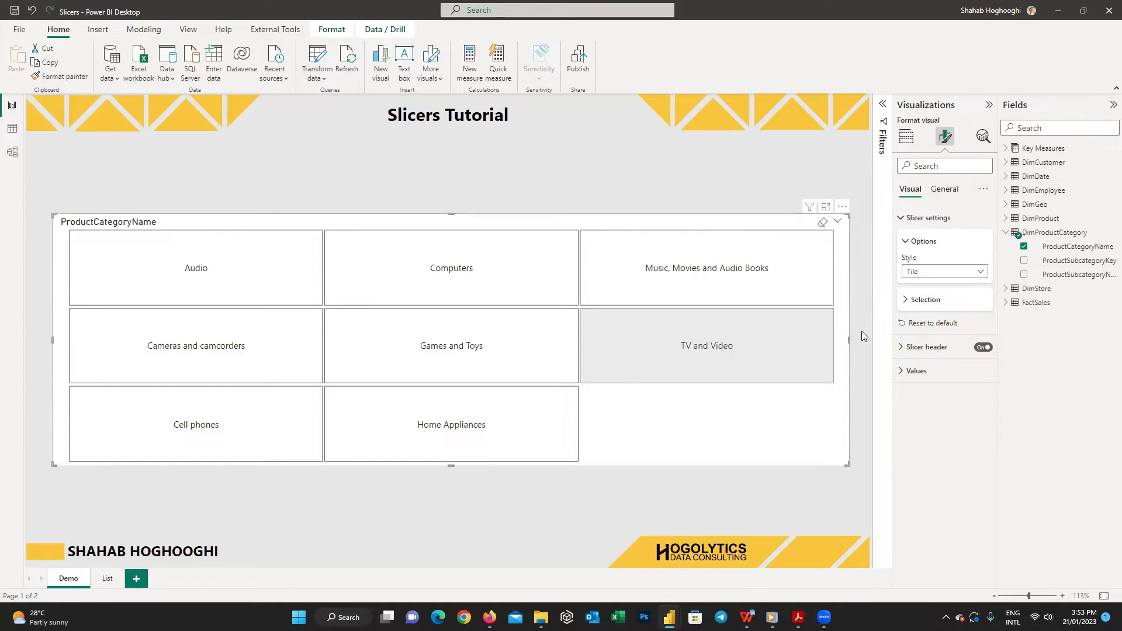
click(901, 349)
click(901, 348)
click(905, 371)
click(904, 372)
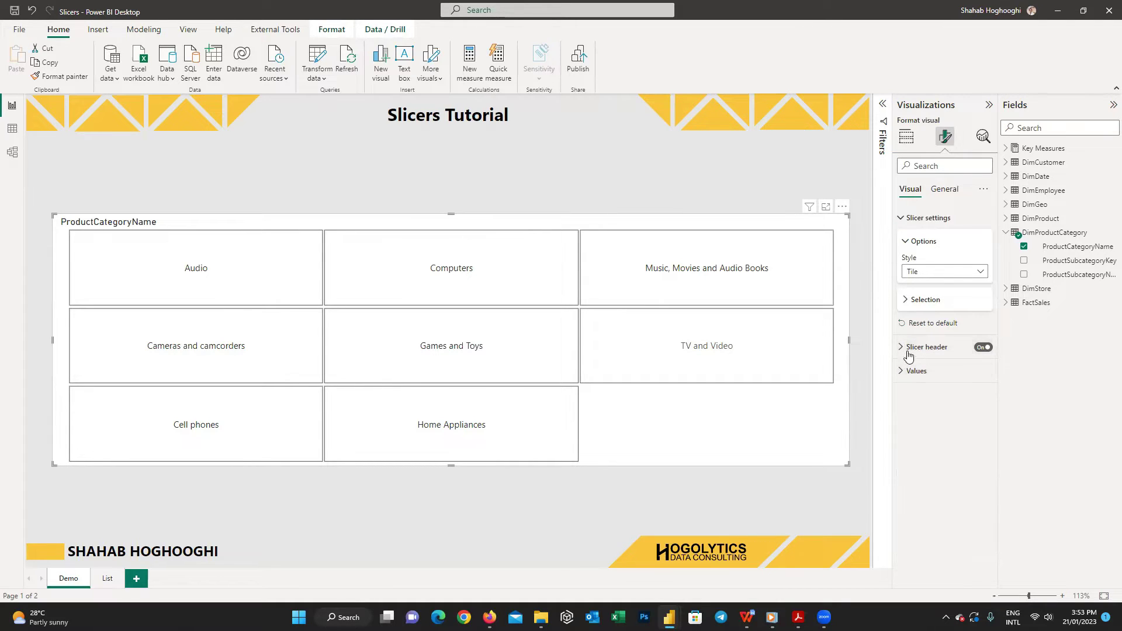
click(907, 302)
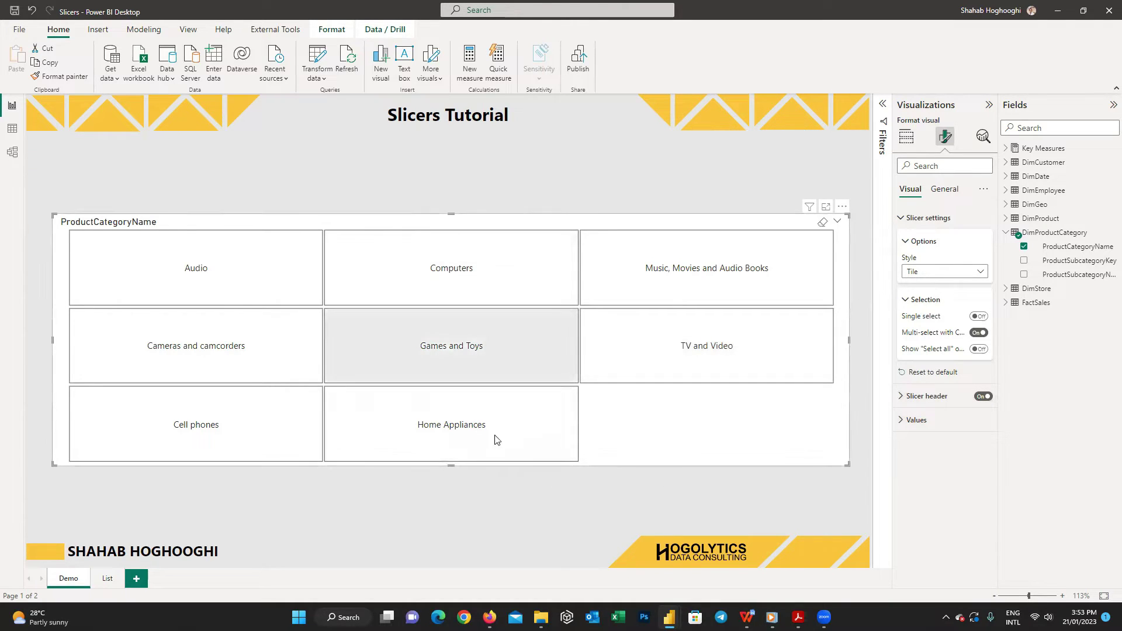
Resize the tile slicer to a short wide shape, a narrow tall one, and back to short and wide to rearrange its tiles.
drag(450, 465, 456, 337)
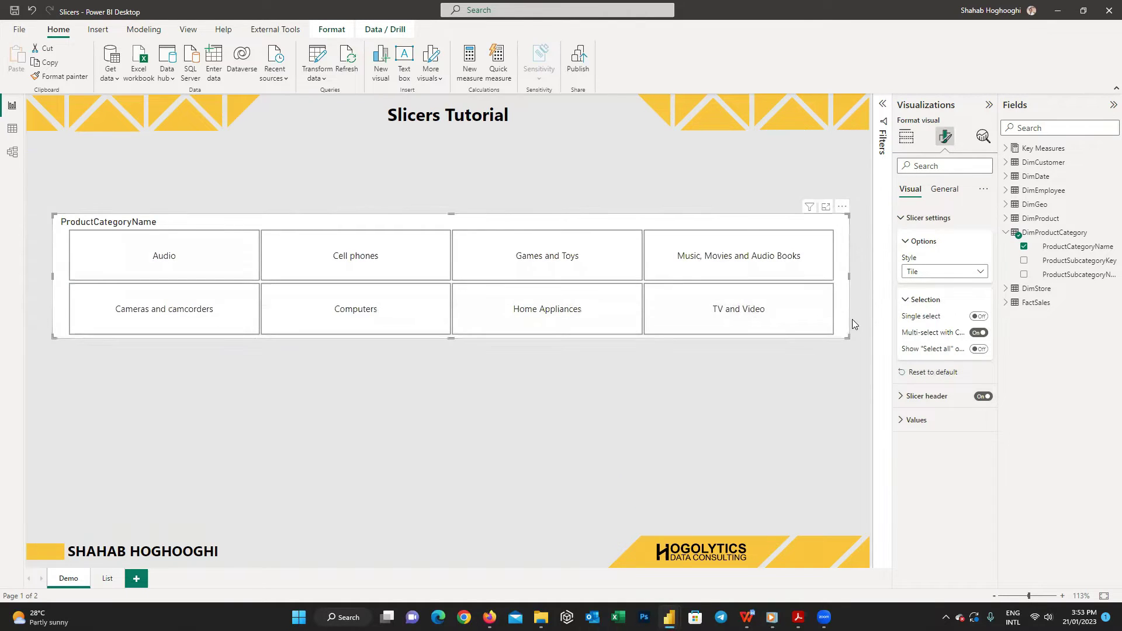
drag(846, 338, 281, 523)
drag(169, 213, 169, 154)
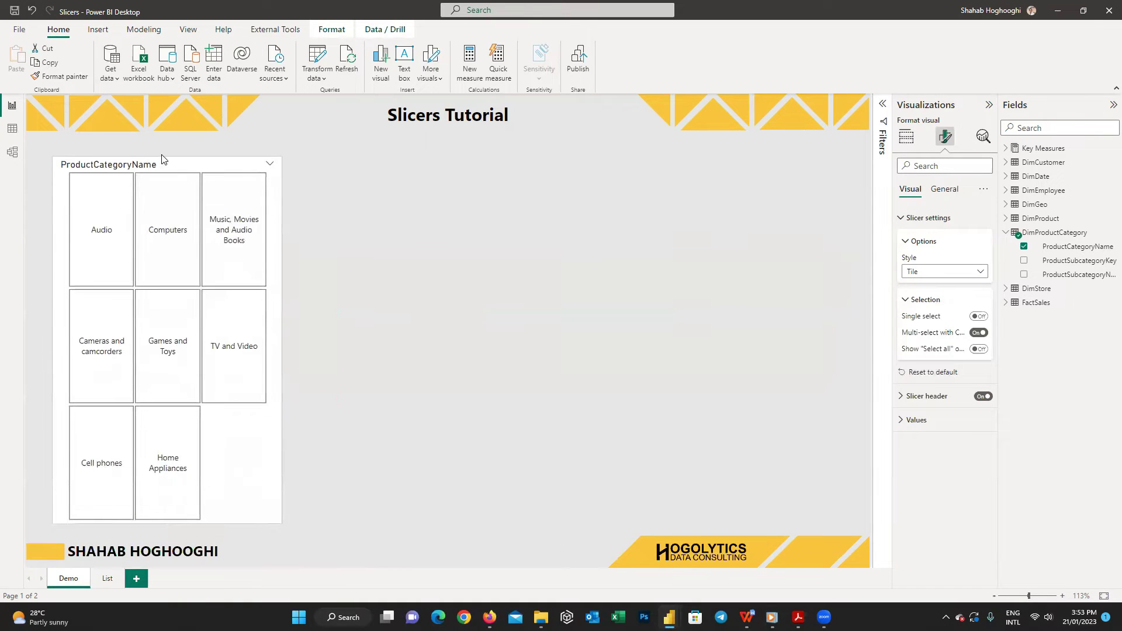
drag(281, 336, 853, 305)
drag(451, 527, 455, 270)
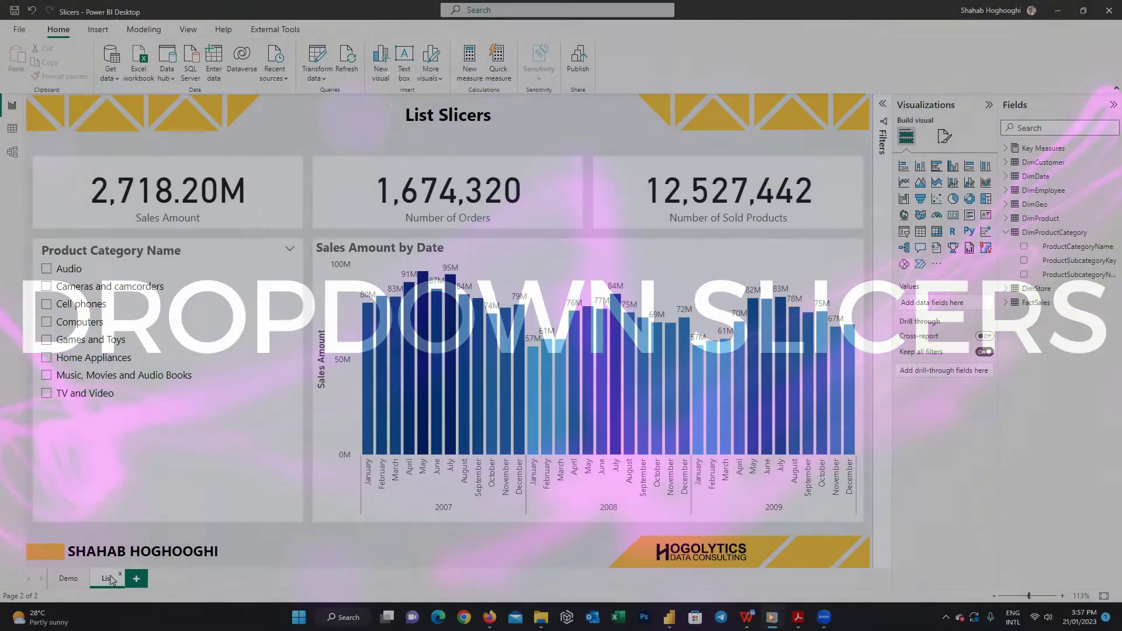
Duplicate the List page and rename the copy DropDown.
right_click(108, 578)
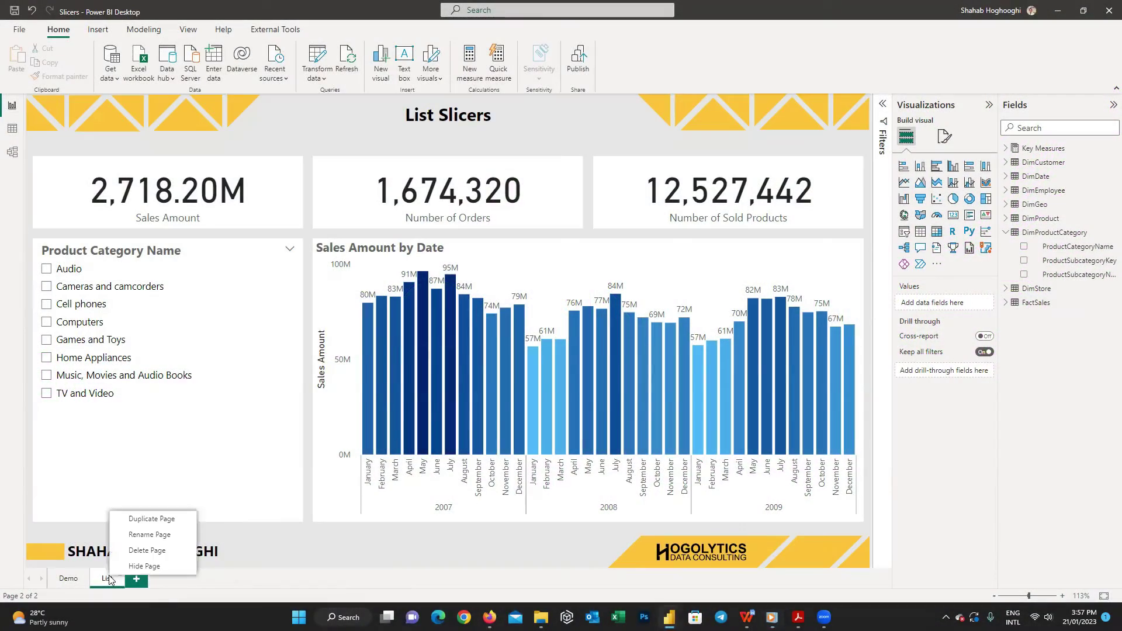
click(140, 519)
double_click(162, 579)
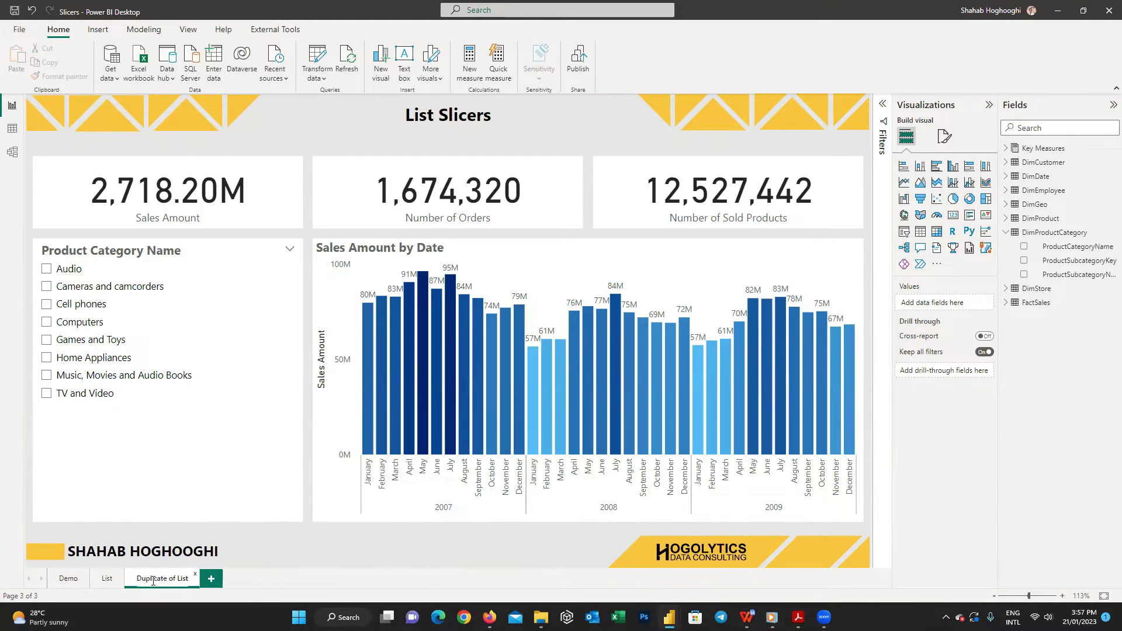
text(DropDown)
key(Return)
Change the title on the DropDown page to "Drop Down Slicers".
click(437, 115)
drag(437, 115, 408, 115)
text(Drop Down)
click(577, 144)
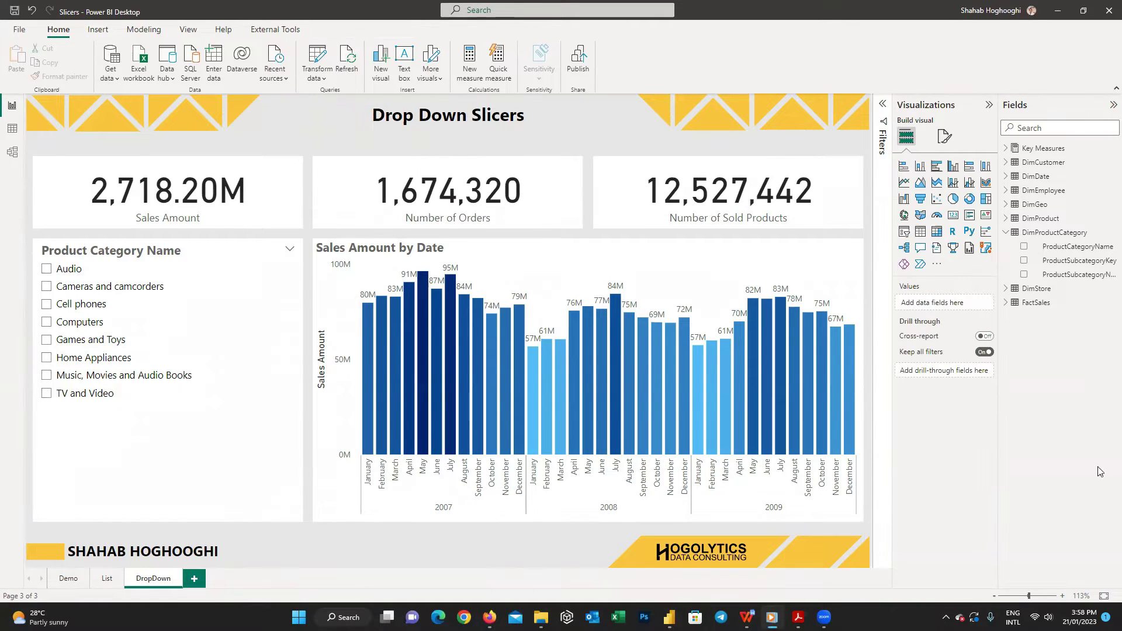
Change the style of the DropDown page's product category slicer to Dropdown.
click(229, 454)
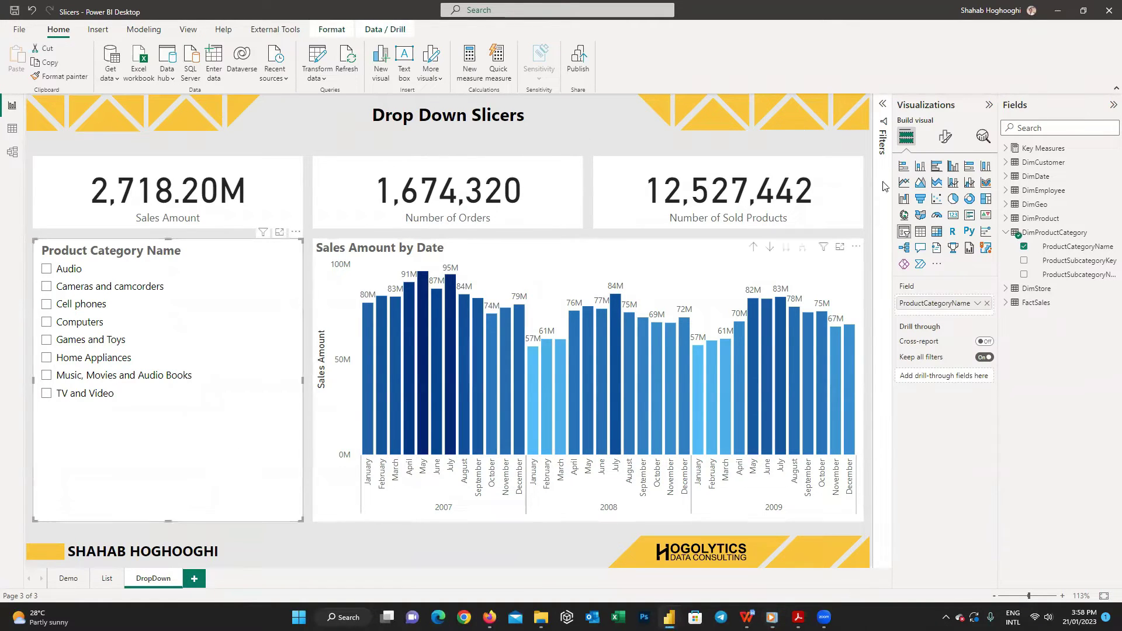
click(946, 138)
click(928, 217)
click(978, 278)
click(953, 314)
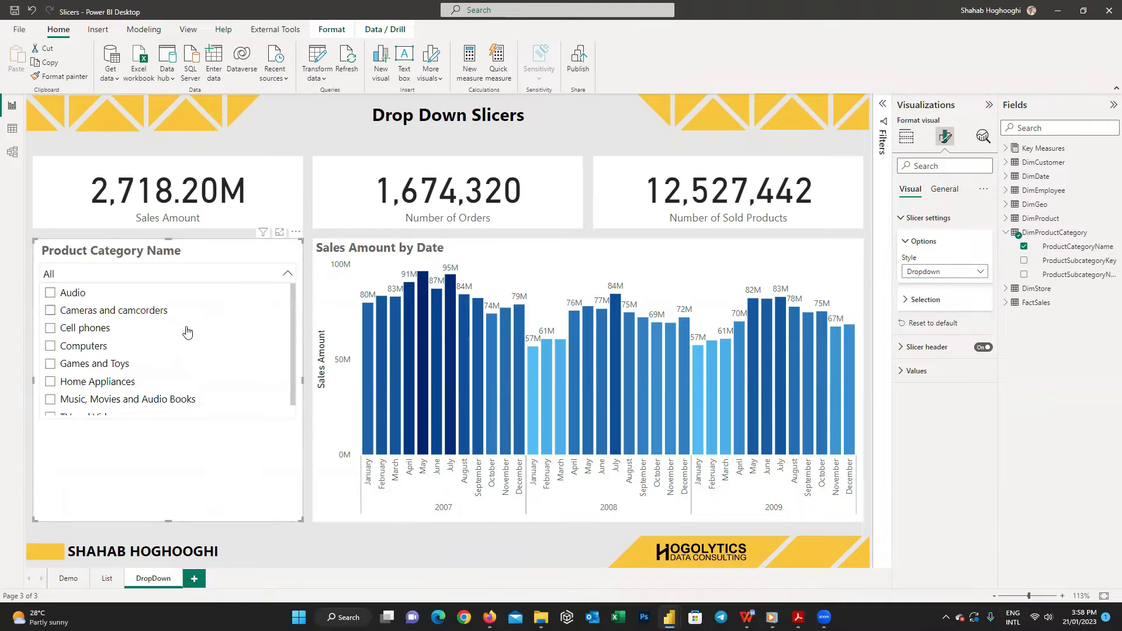
Filter the DropDown page by Games and Toys, and by Cell phones instead, using the dropdown slicer.
scroll(89, 346, down, 1)
click(51, 354)
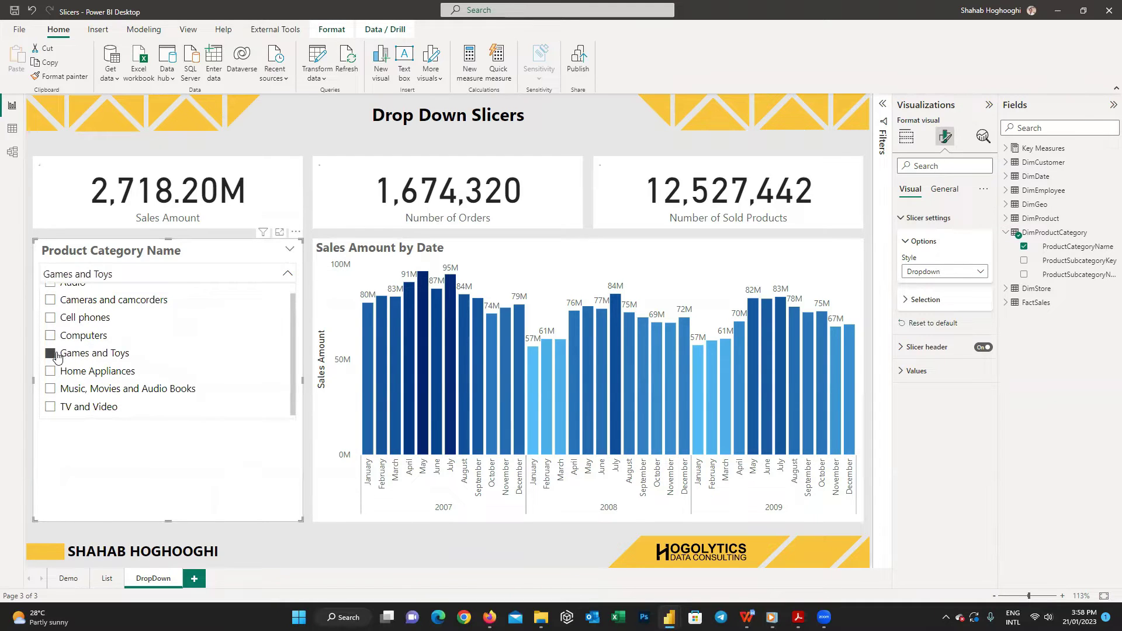
click(51, 317)
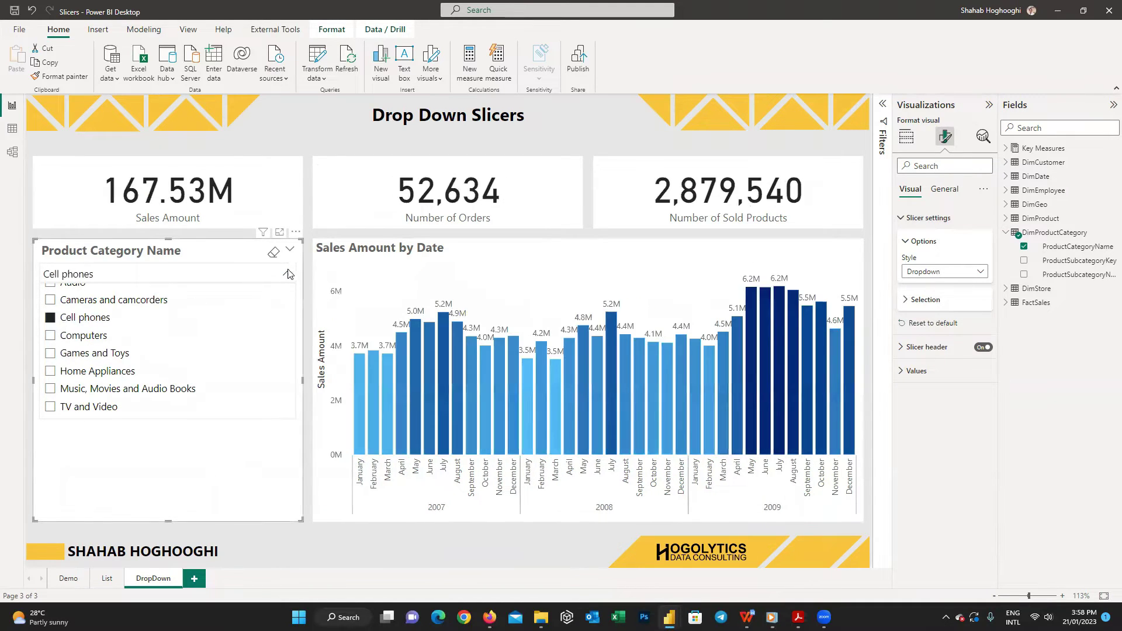
Review the dropdown slicer's selection, slicer header and values format settings.
click(925, 300)
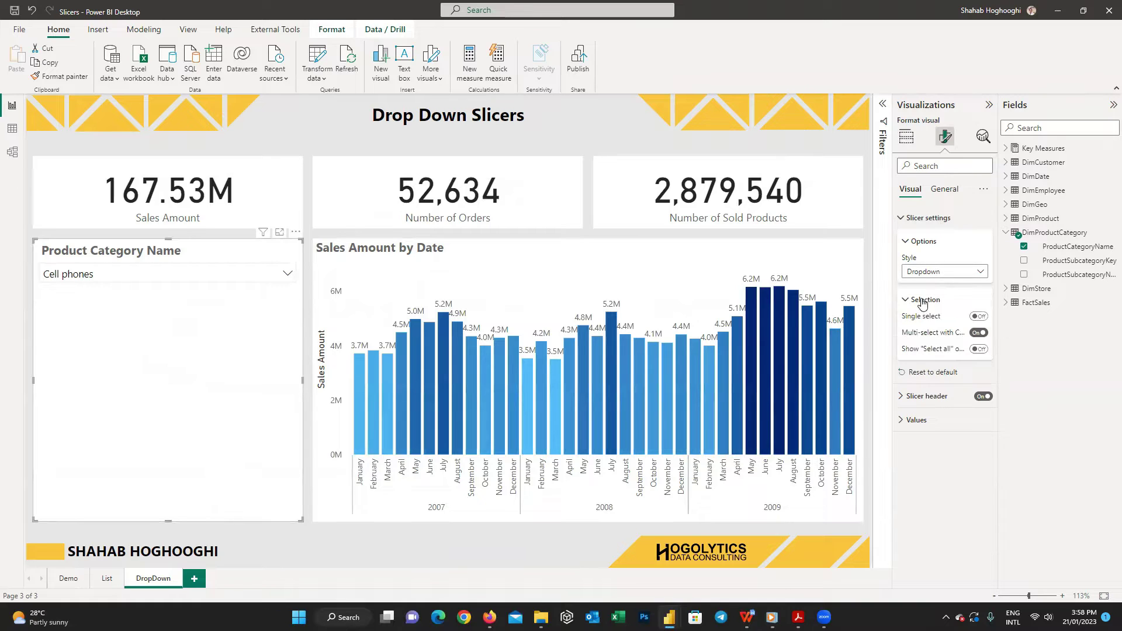
click(912, 397)
click(911, 398)
click(909, 421)
click(908, 420)
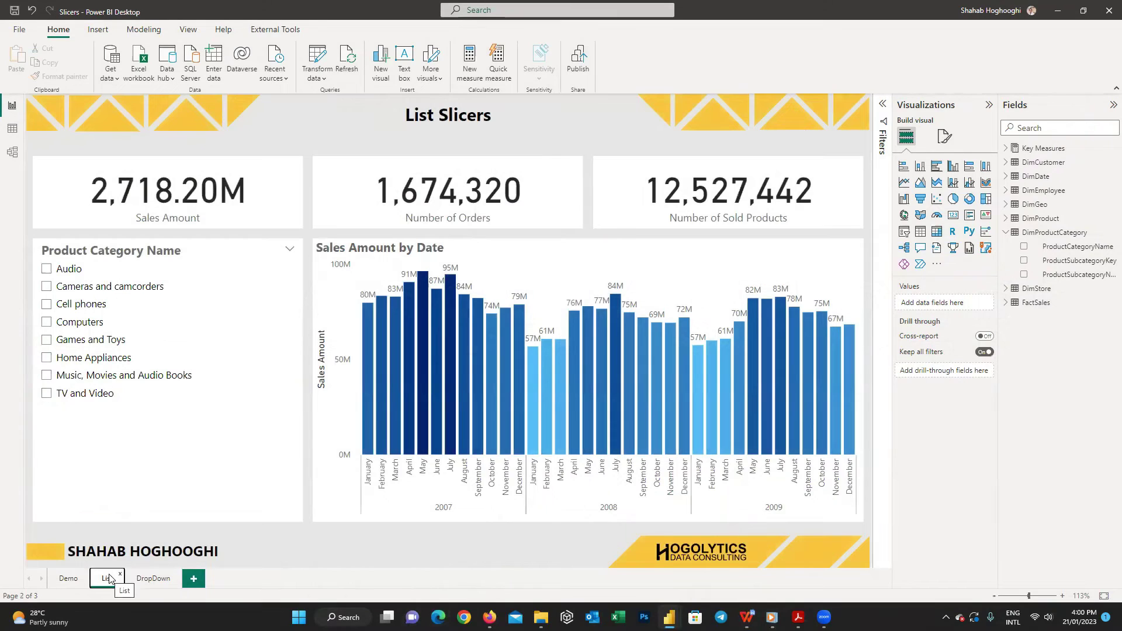
Duplicate the List page again and rename the new copy Hierarchy.
right_click(109, 578)
click(135, 518)
double_click(216, 579)
text(Hierarchy)
key(Return)
Change the title on the Hierarchy page to "Hierarchy Slicers".
click(433, 113)
key(BackSpace)
key(BackSpace)
key(BackSpace)
text(Hierac)
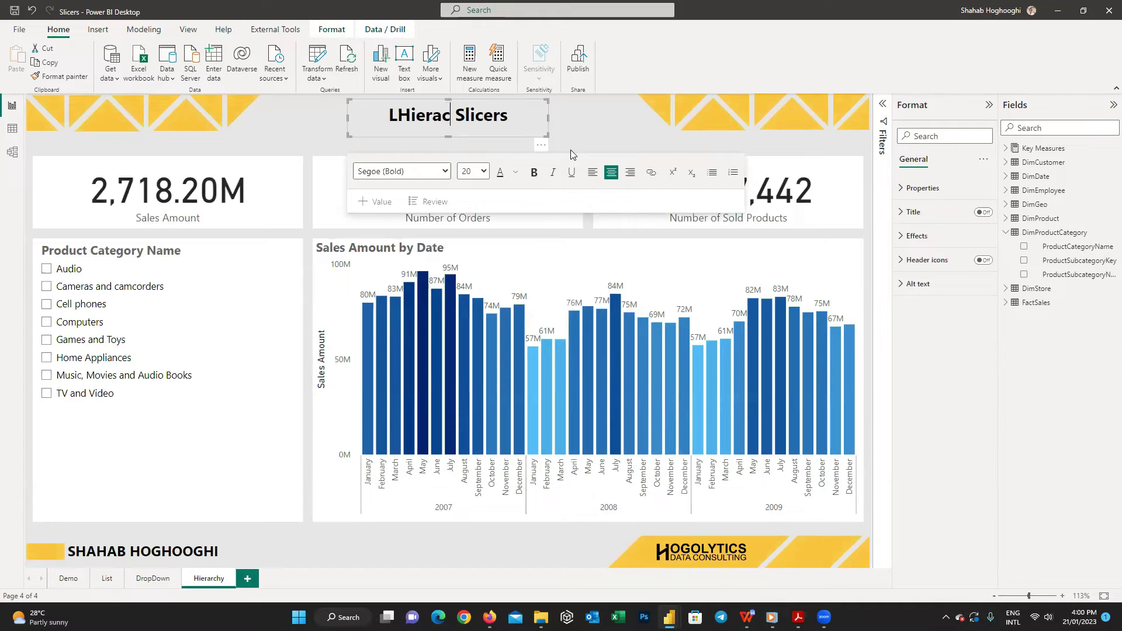
key(BackSpace)
text(rchy)
key(Left)
key(Left)
key(Left)
key(Left)
key(Left)
key(Left)
key(Left)
key(Left)
key(Left)
key(BackSpace)
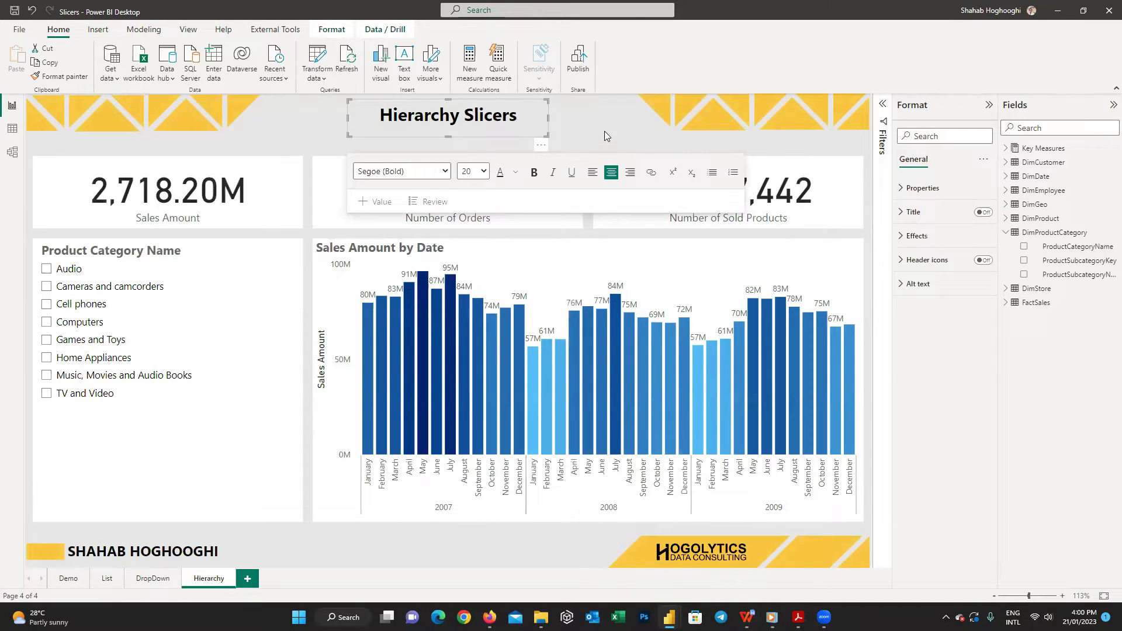
click(604, 131)
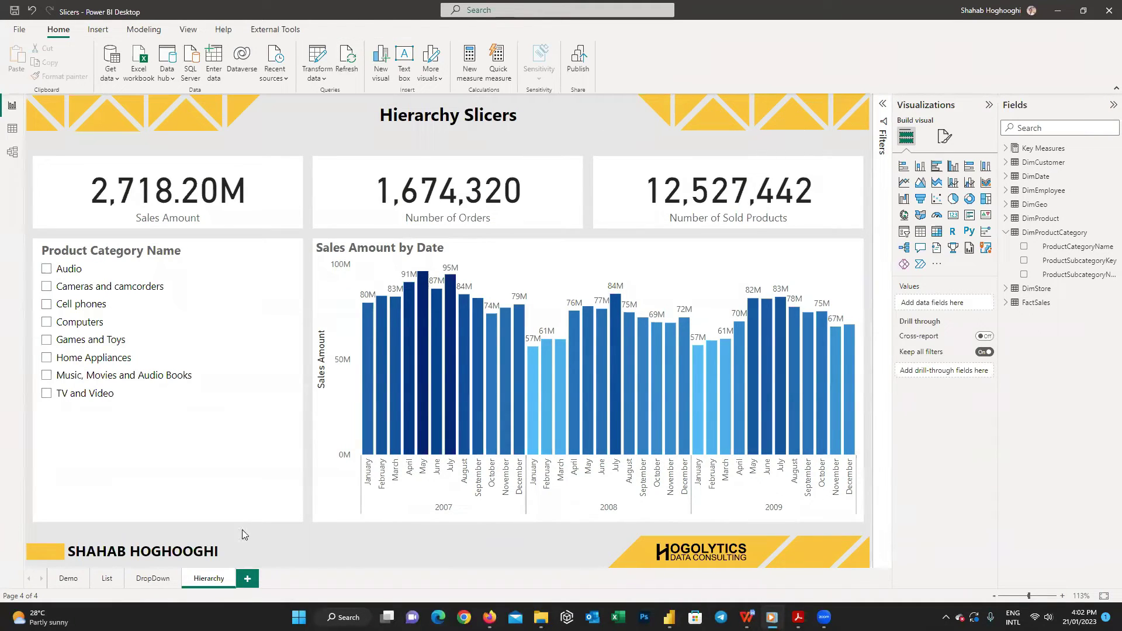
Add ProductSubcategoryName below ProductCategoryName in the Hierarchy page's slicer.
click(234, 506)
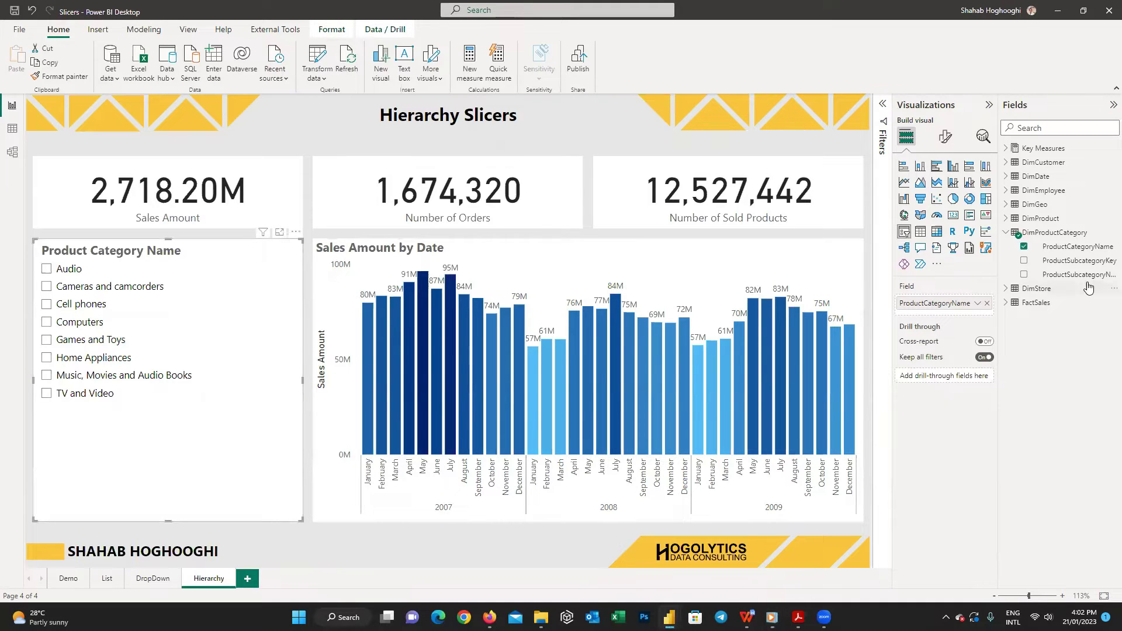
drag(1075, 275, 975, 321)
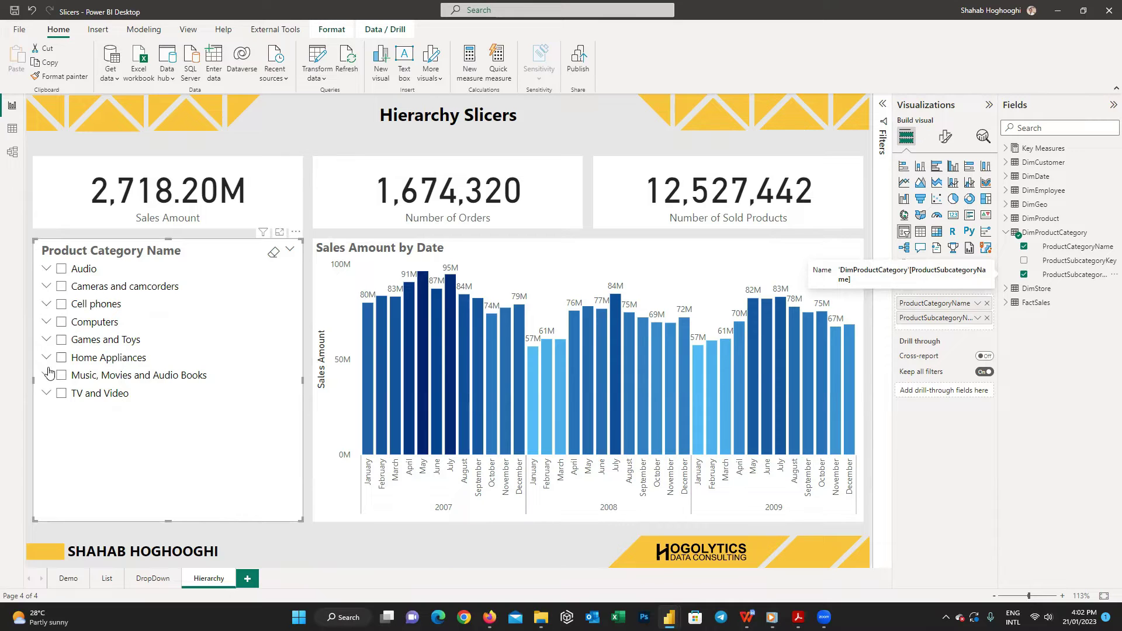
Filter the report by Smart phones & PDAs under Cell phones and by Download Games under Games and Toys, collapsing both categories.
click(46, 305)
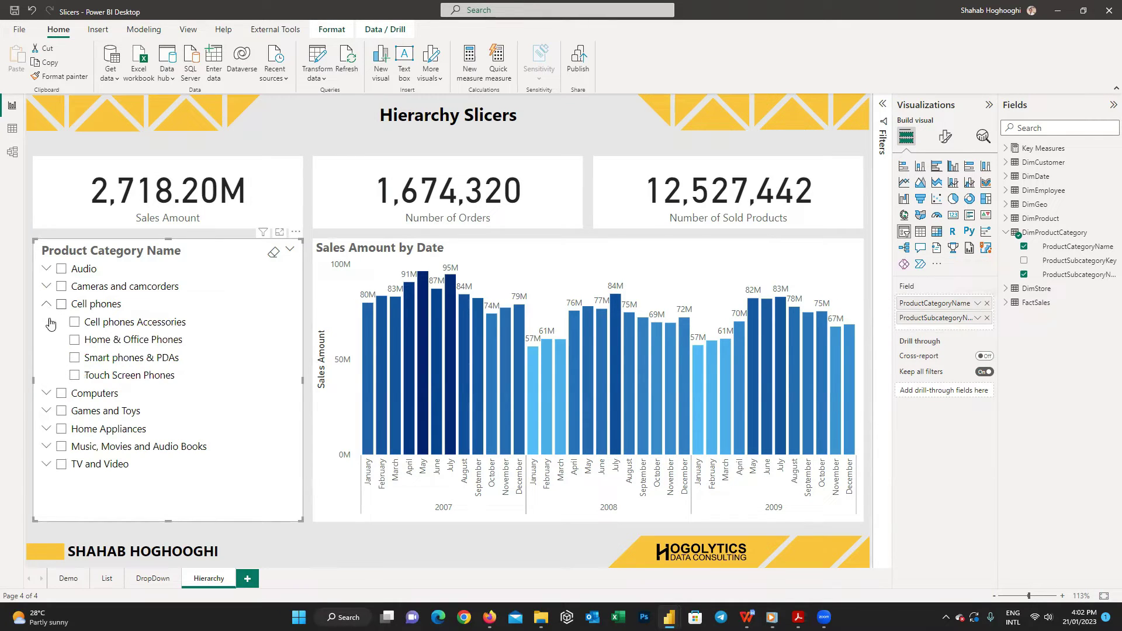
click(75, 358)
click(47, 412)
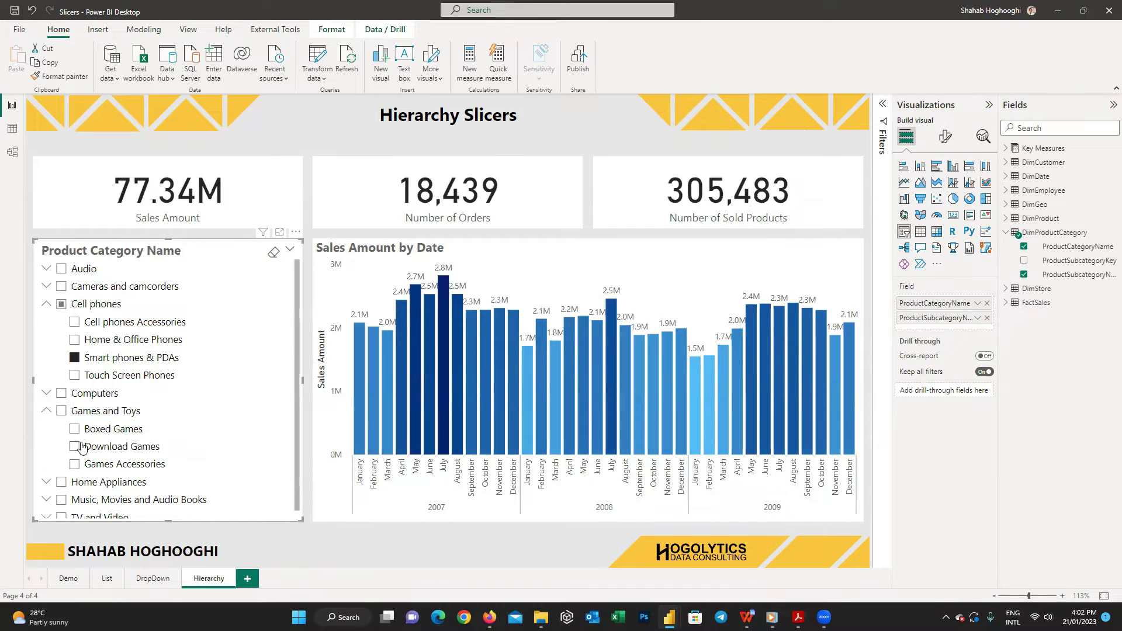
click(75, 446)
click(46, 410)
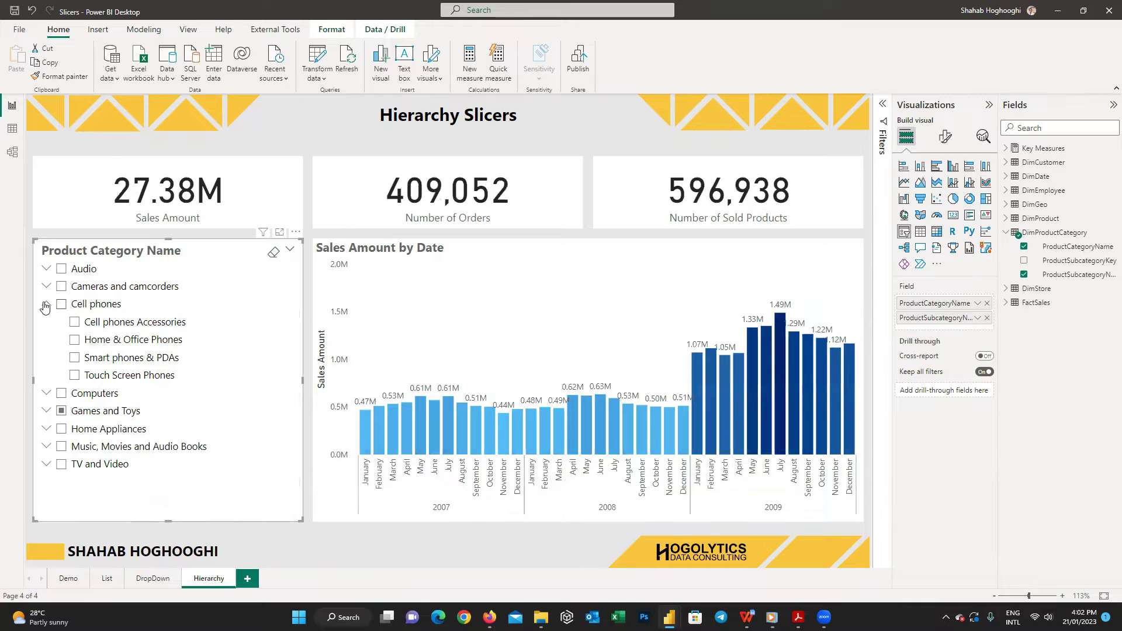
click(46, 304)
Try a stepped layout indentation of 29 and a larger one on the expanded Games and Toys category, and set it back to 15.
click(945, 136)
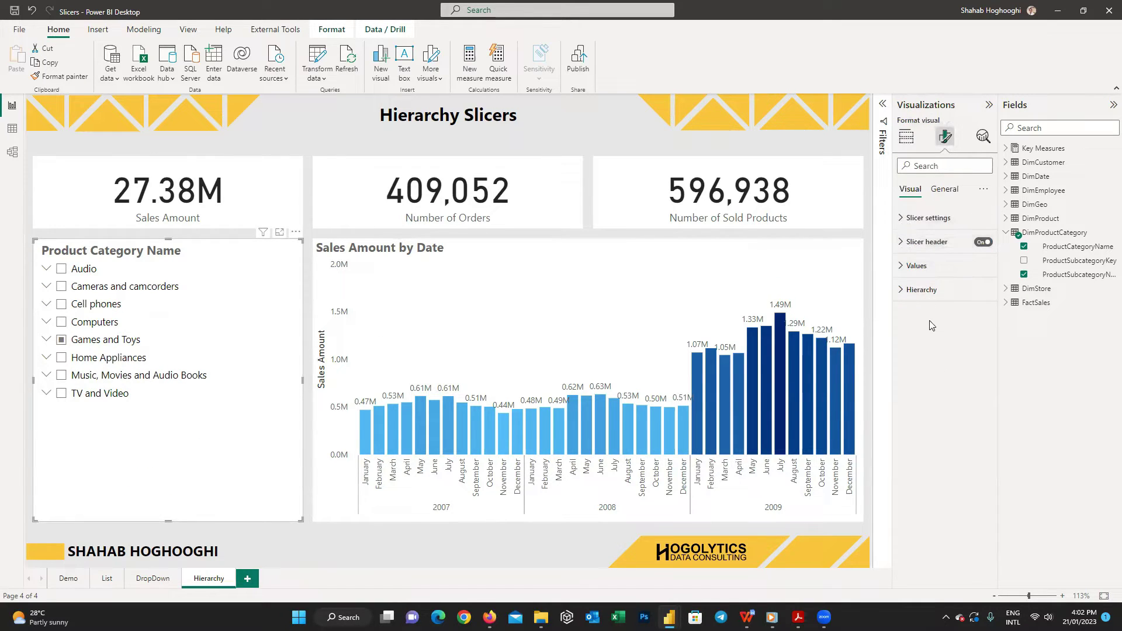
click(928, 292)
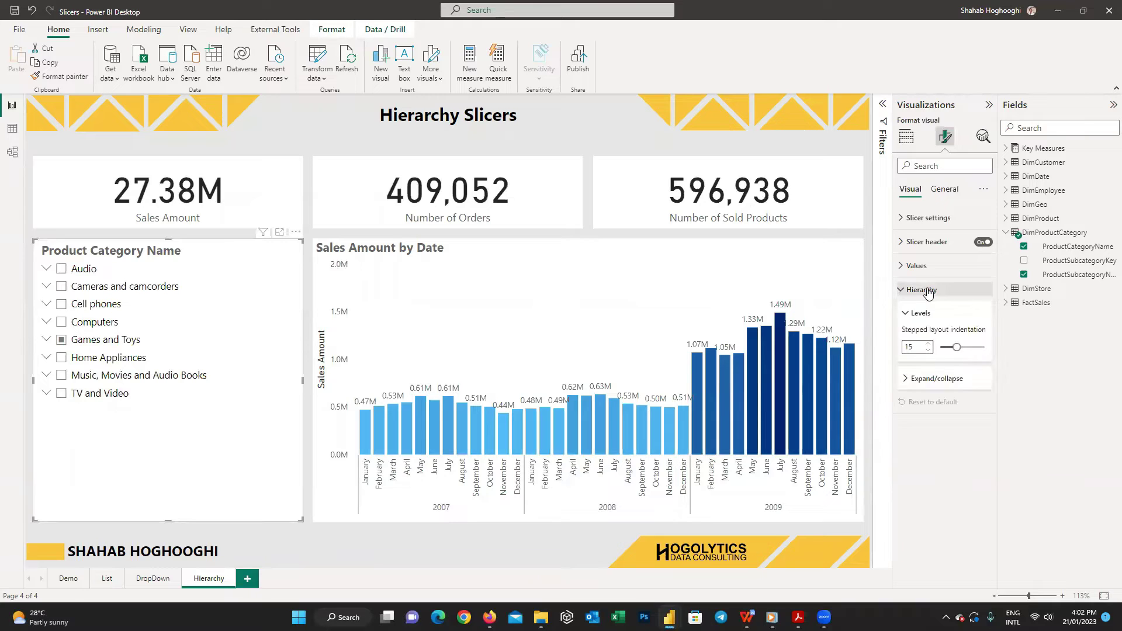
drag(955, 348, 972, 347)
click(48, 338)
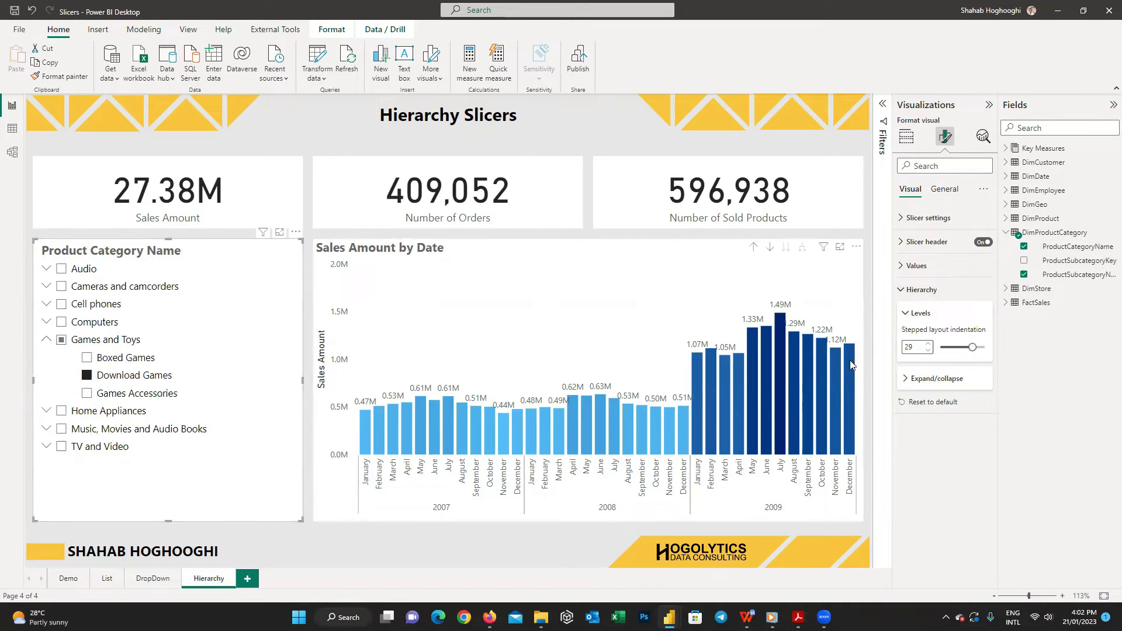
mouse_move(969, 346)
mouse_down()
mouse_move(957, 347)
mouse_move(983, 347)
mouse_up()
double_click(918, 346)
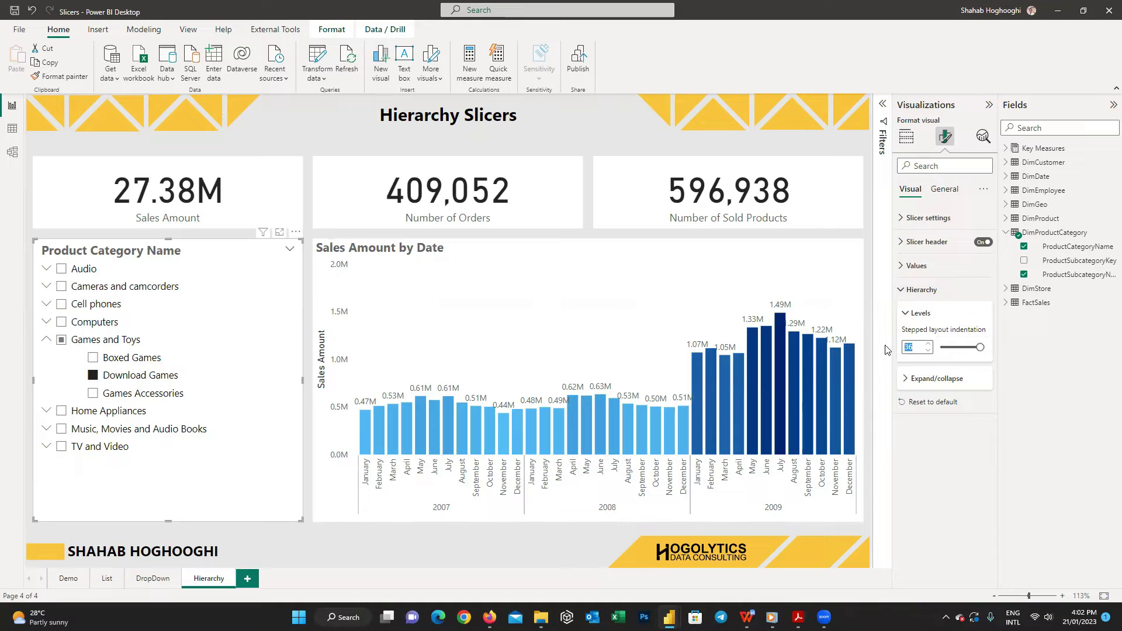
text(15)
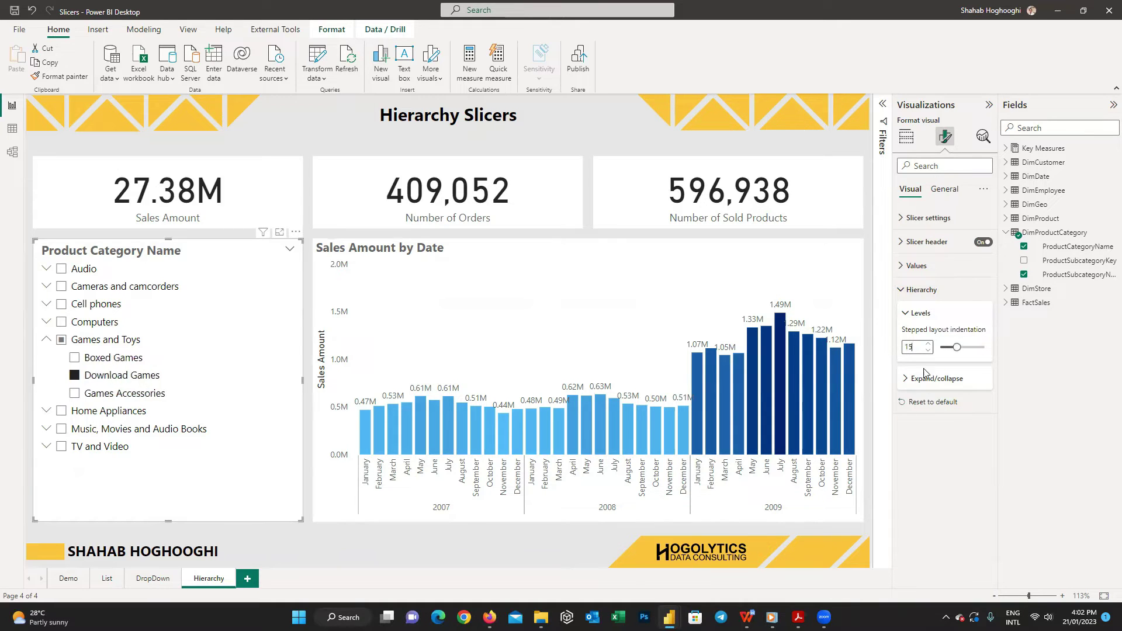
Change the slicer hierarchy's expand/collapse icon to Plus/minus and finally to Caret.
click(910, 381)
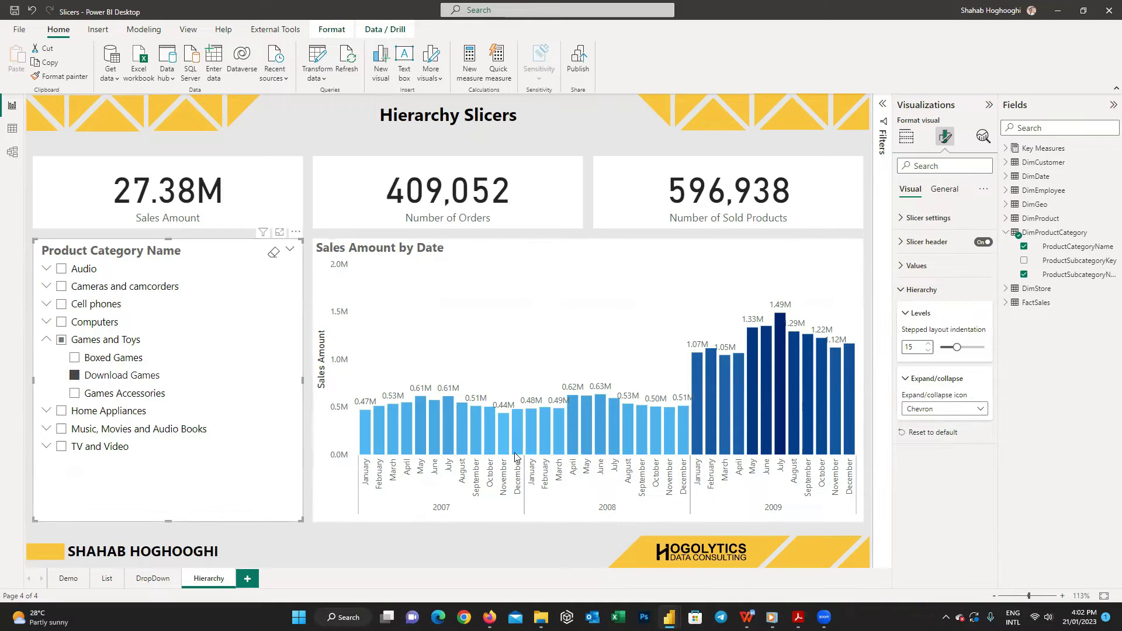
click(972, 410)
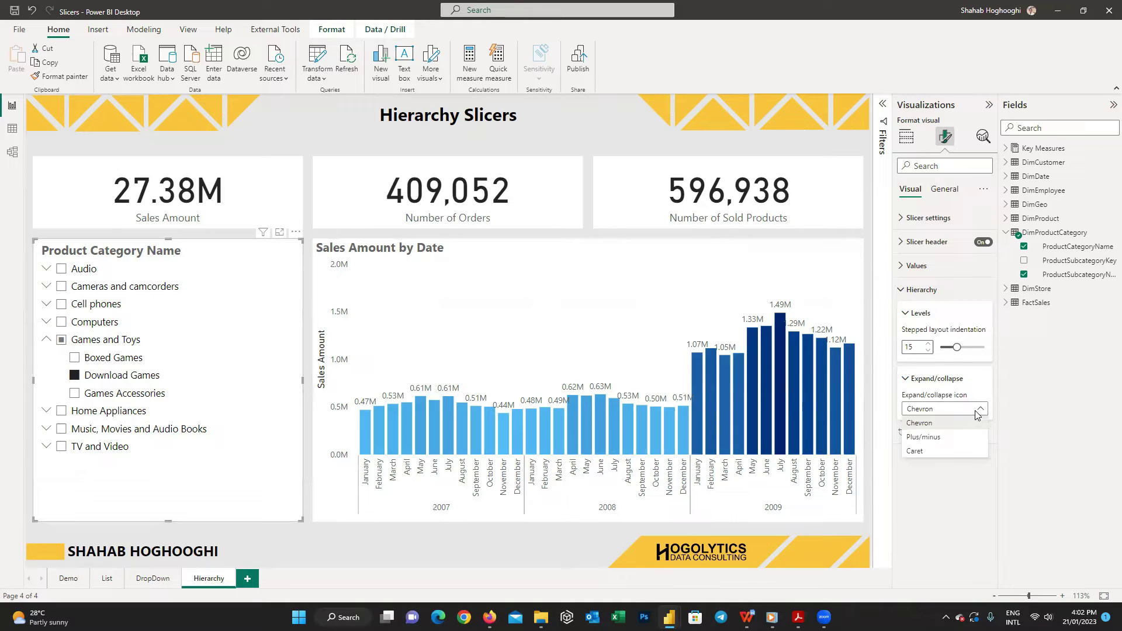
click(947, 439)
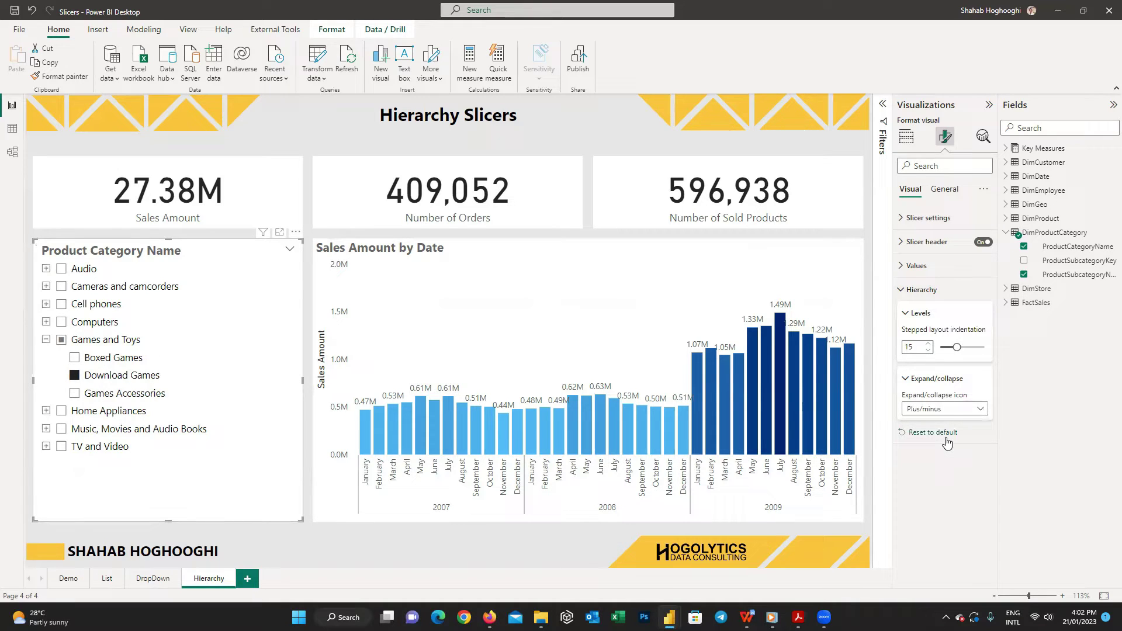
click(969, 409)
click(946, 438)
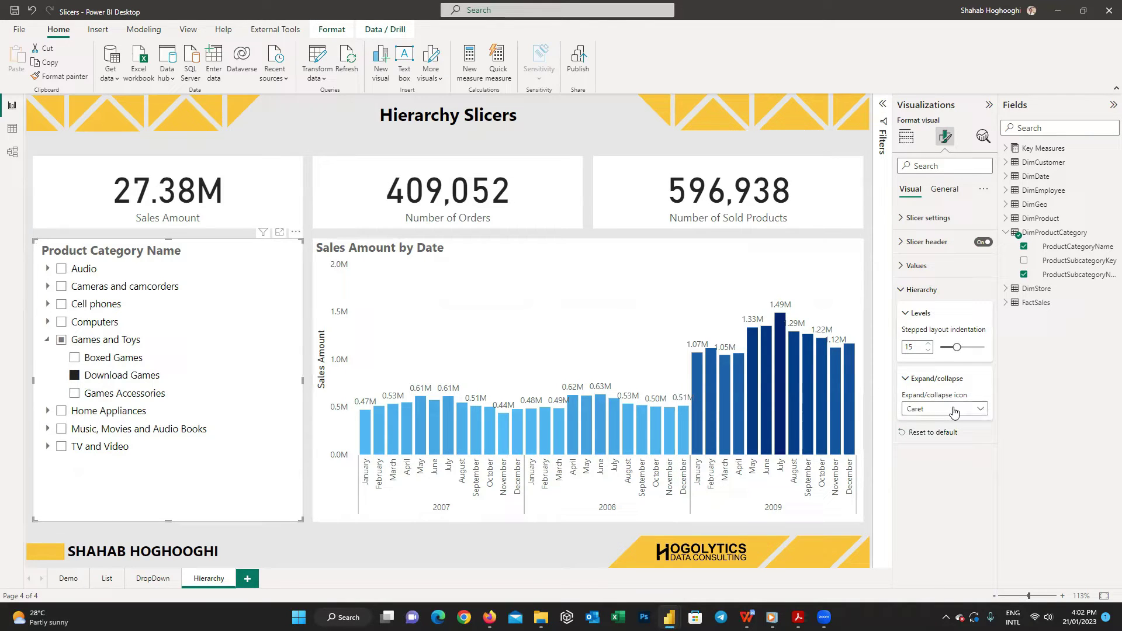
click(900, 290)
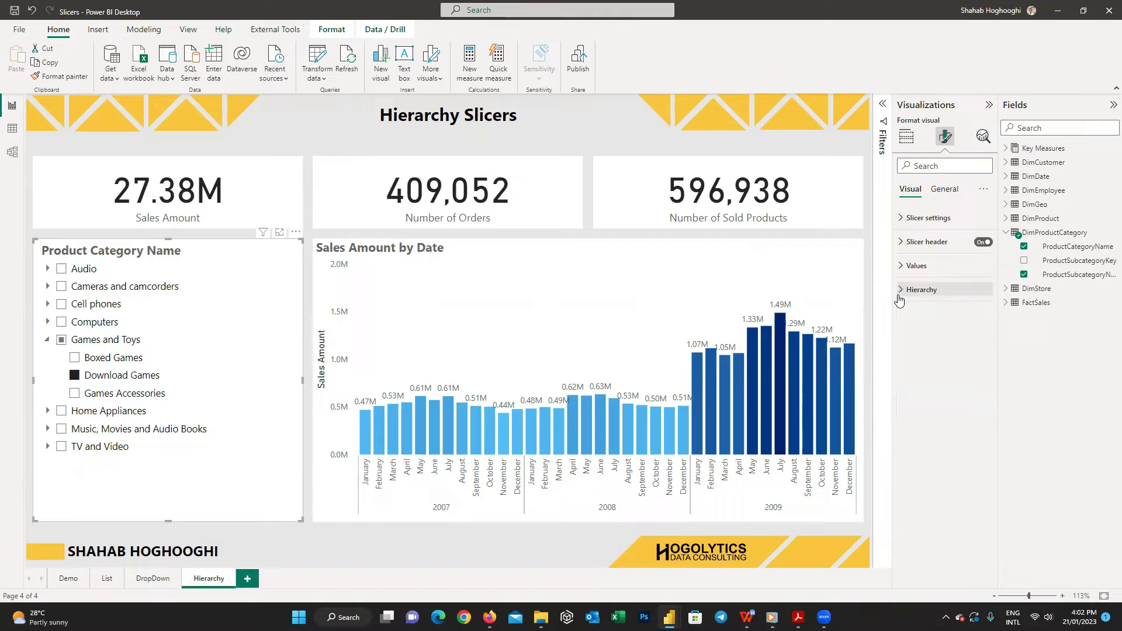
Try the Dropdown style on the hierarchy slicer, expand its list, and restore the Vertical list style.
click(902, 219)
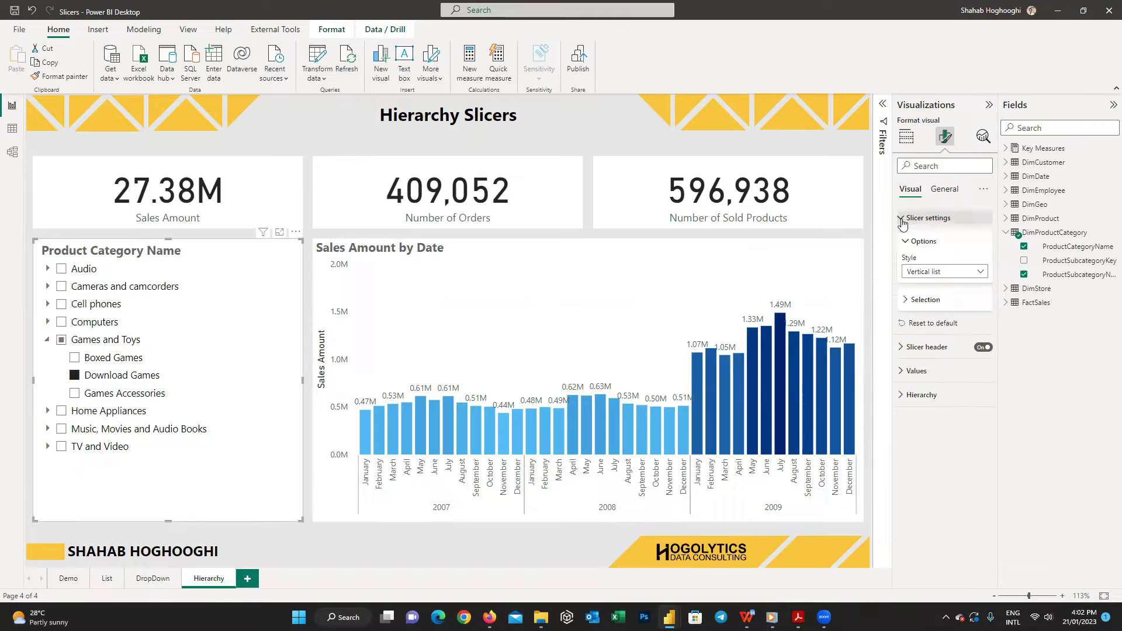
click(980, 273)
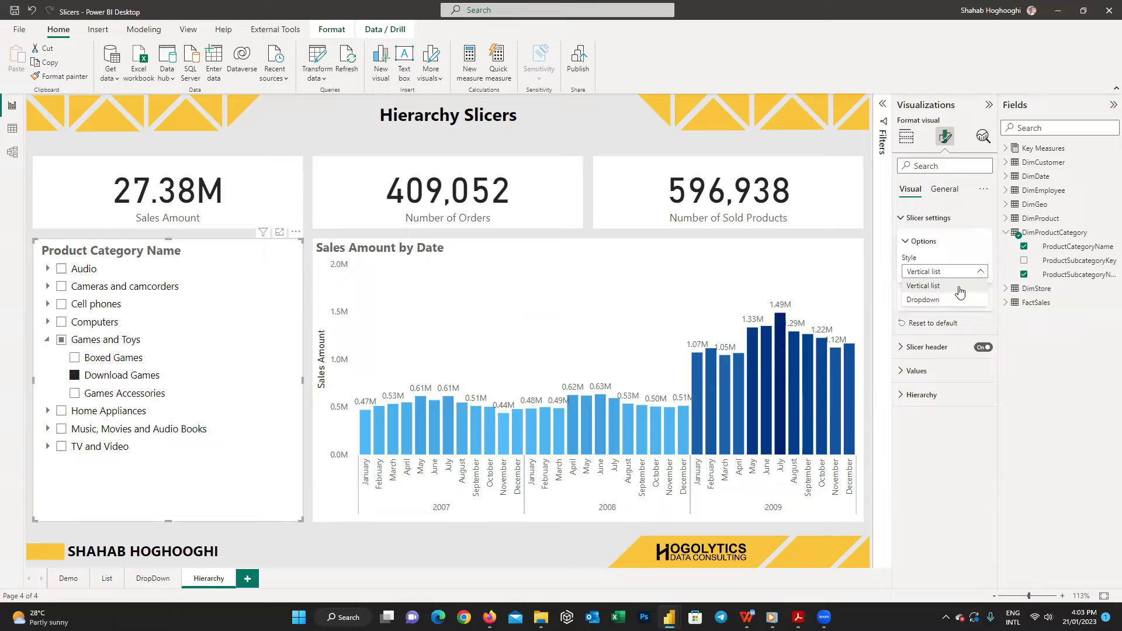
click(958, 300)
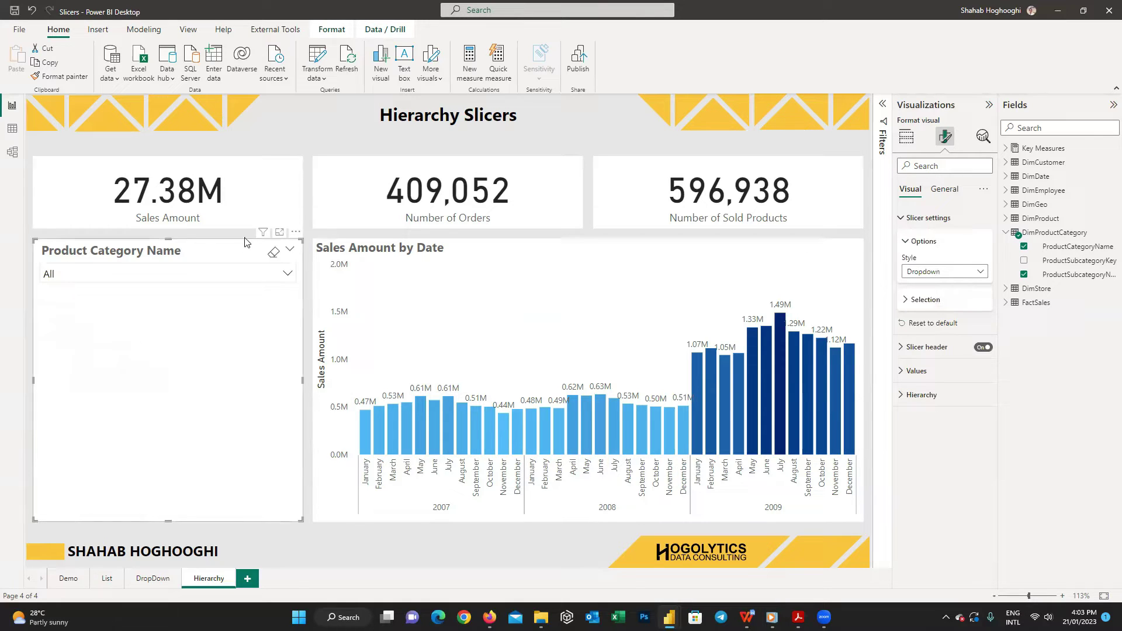
click(287, 275)
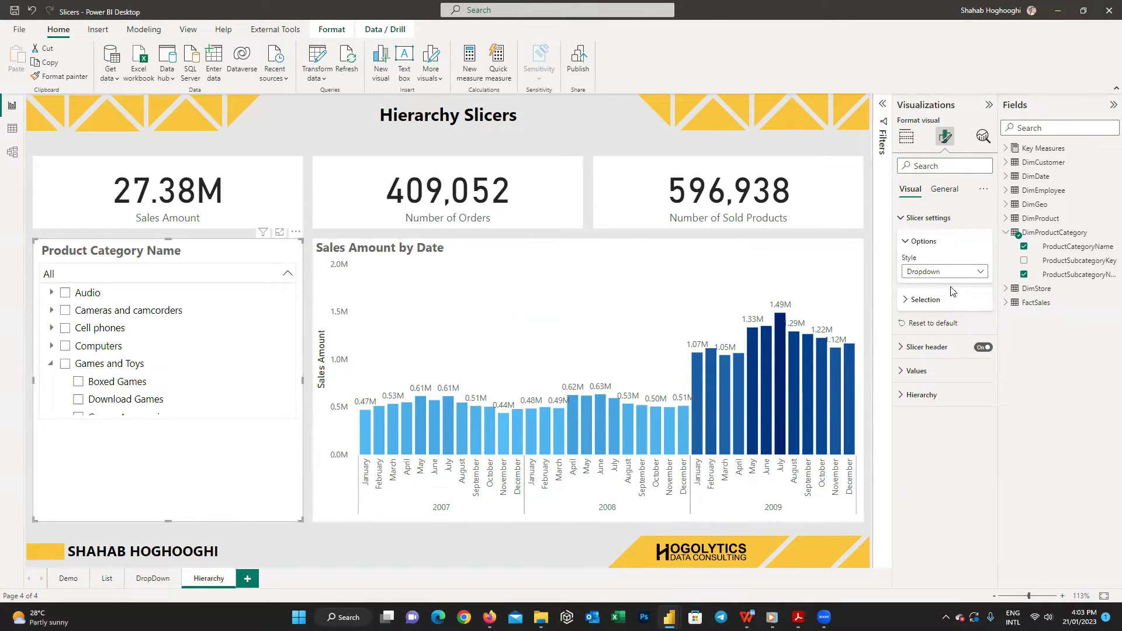
click(973, 273)
click(935, 284)
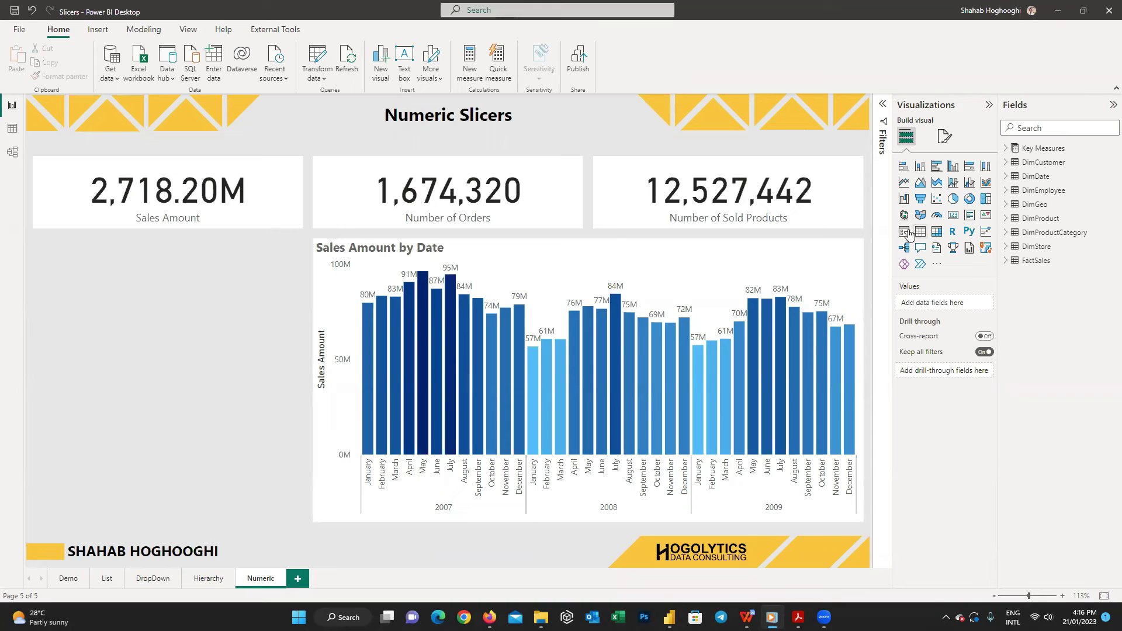
Add a slicer to the Numeric page using the UnitPrice field from FactSales.
click(905, 231)
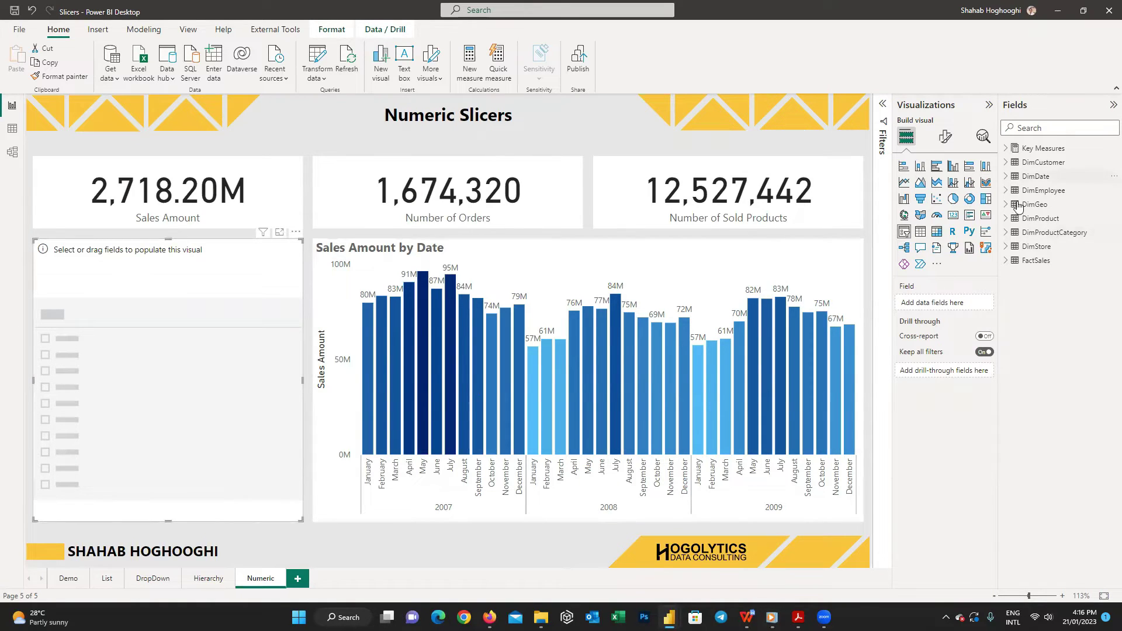
click(1004, 262)
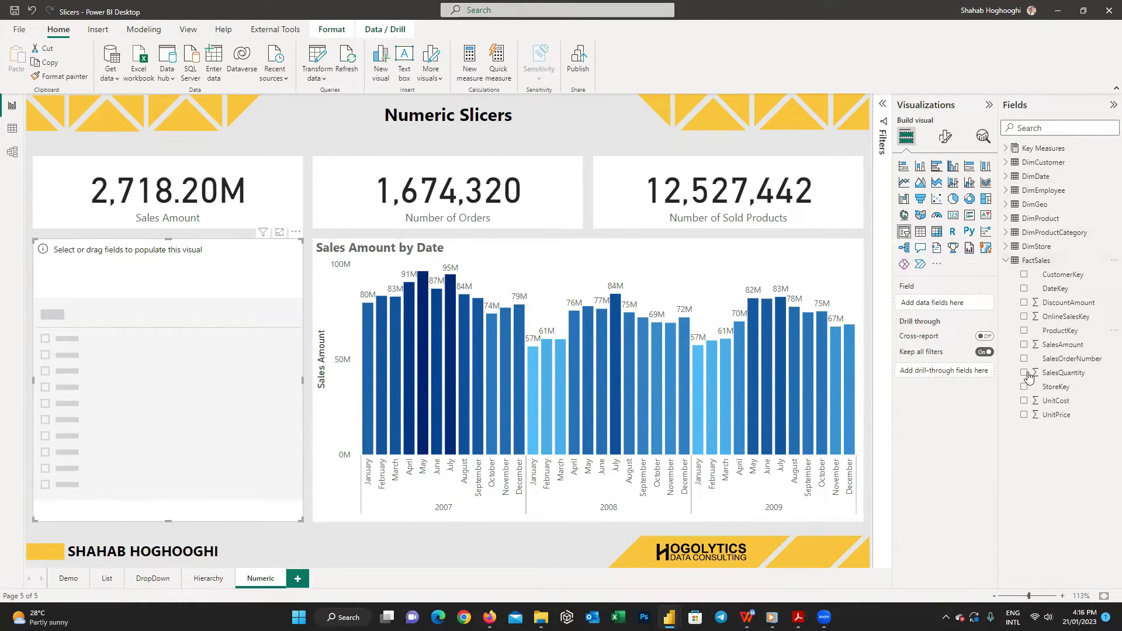
click(1023, 415)
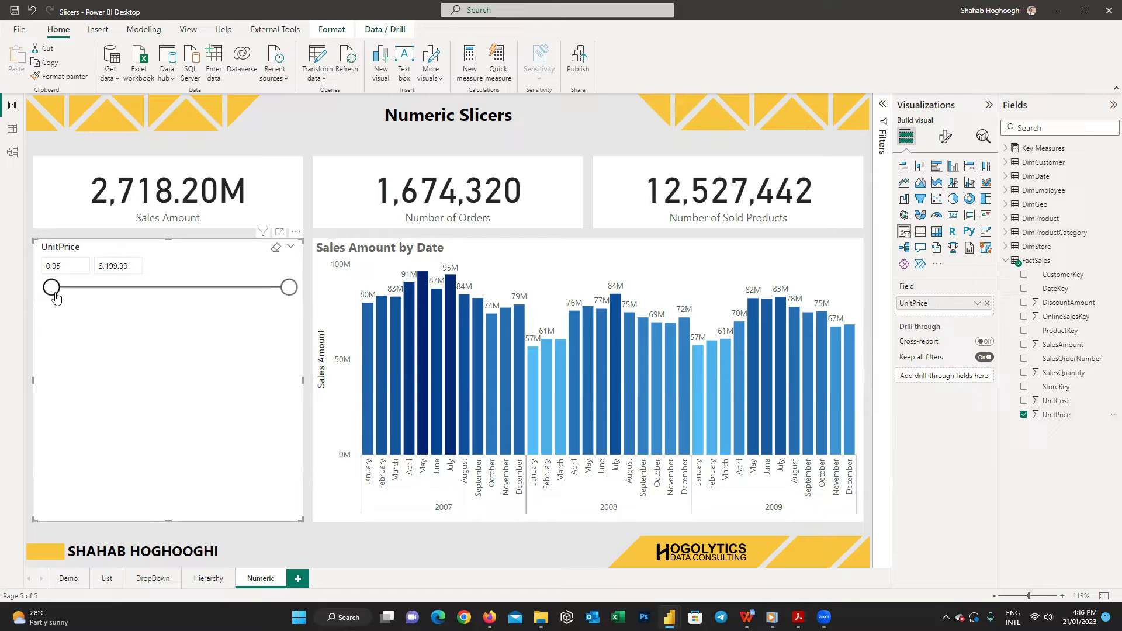
Narrow the UnitPrice slicer with its range handles to about 630 to 2,665.
drag(51, 287, 120, 287)
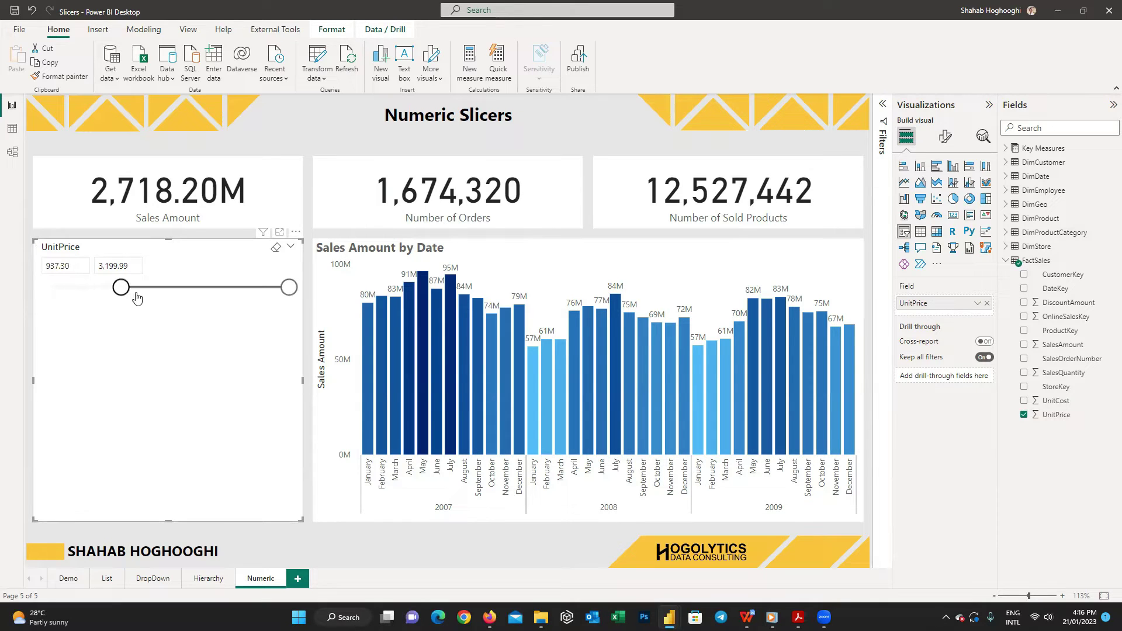
drag(288, 287, 250, 287)
drag(123, 290, 101, 290)
Enter an exact UnitPrice range of 500 to 1000 and clear the slicer selection.
click(49, 267)
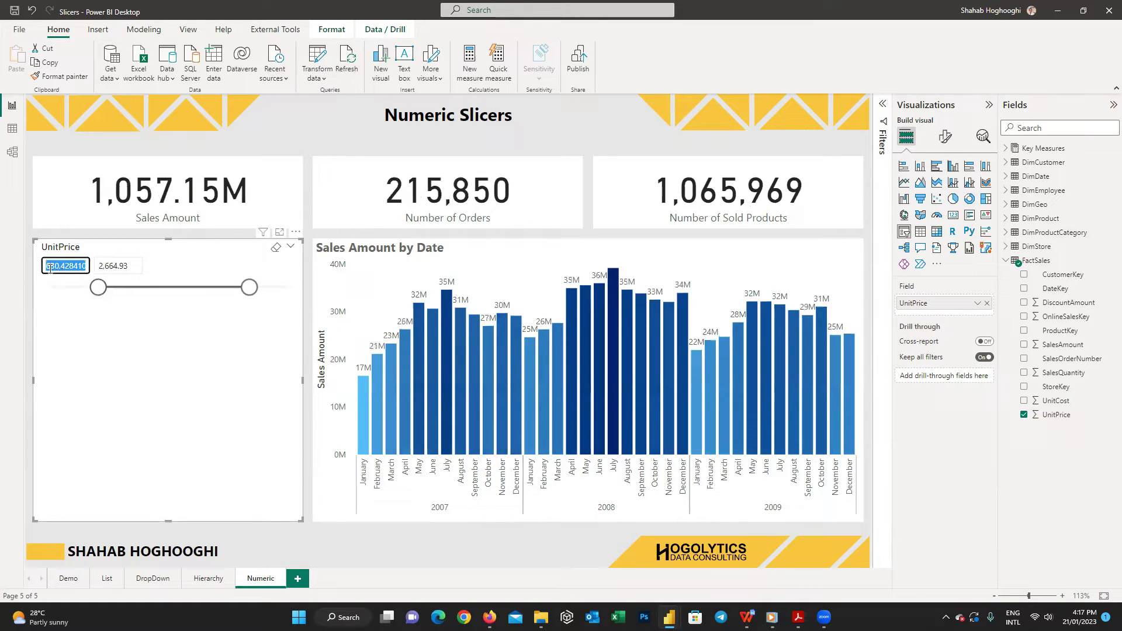
text(500)
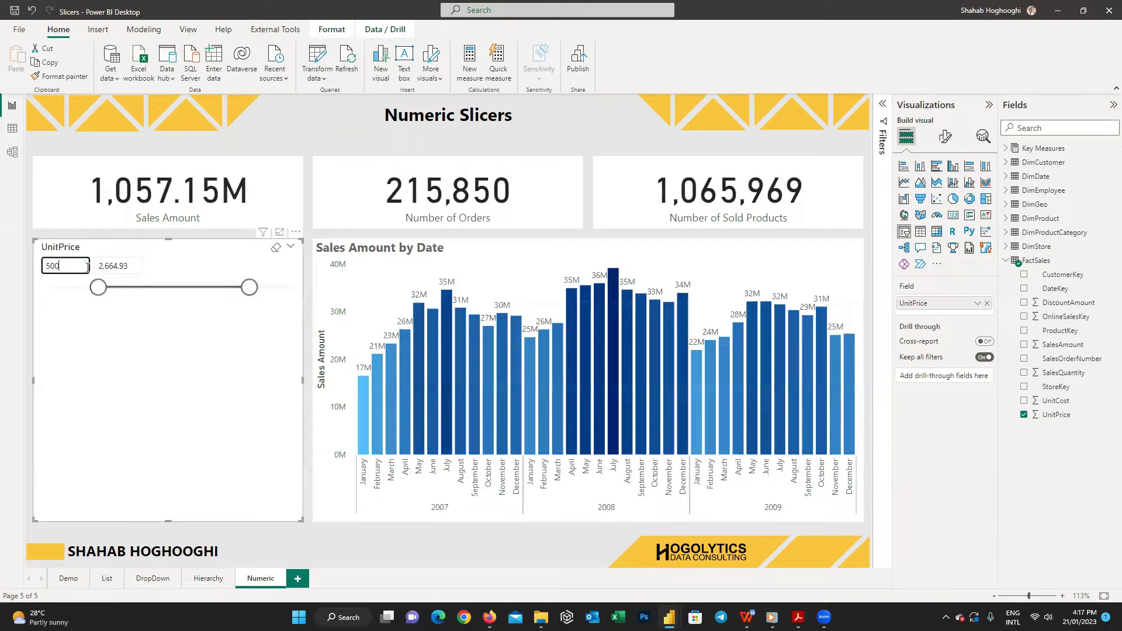
click(127, 266)
text(1000)
key(Return)
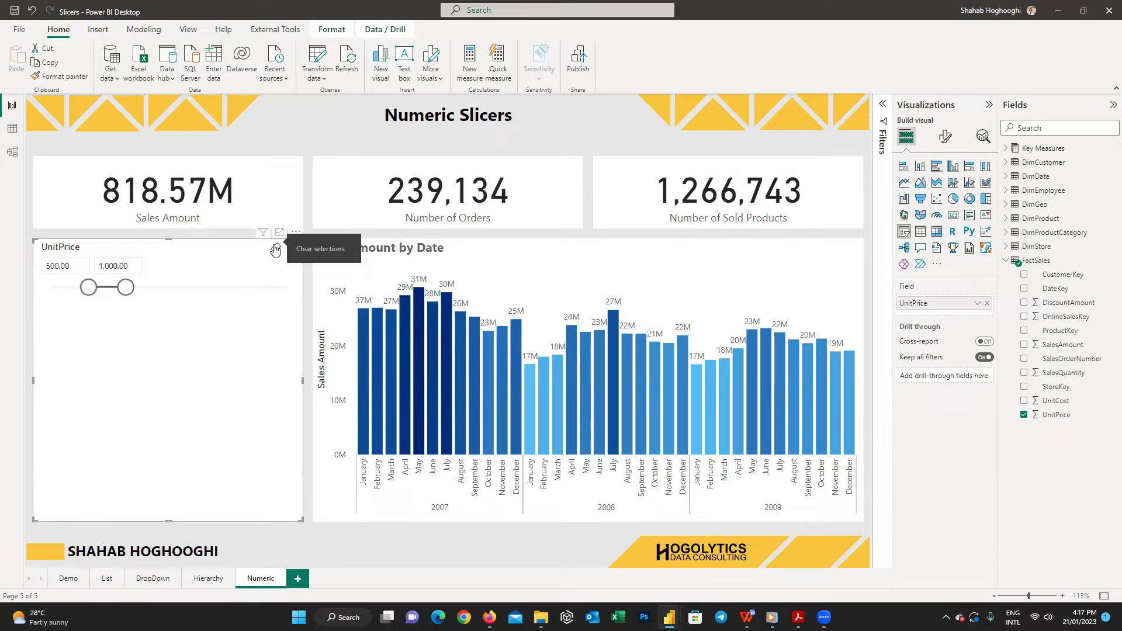
click(275, 251)
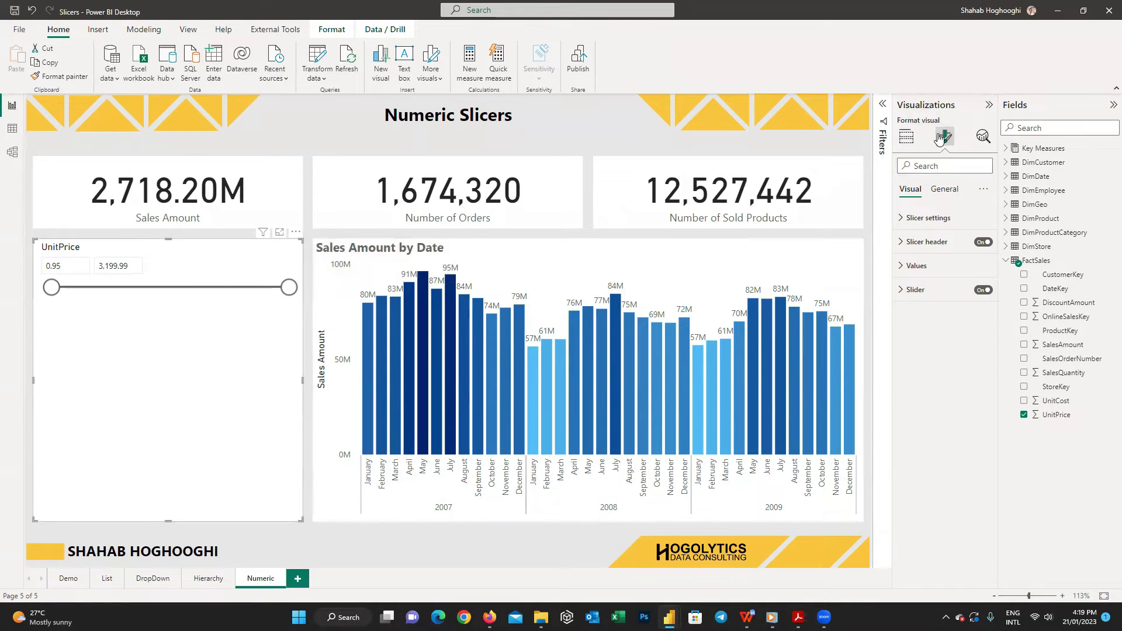
Show the UnitPrice slicer's style options and narrow its Between range to about 331 to 2,665.
click(906, 221)
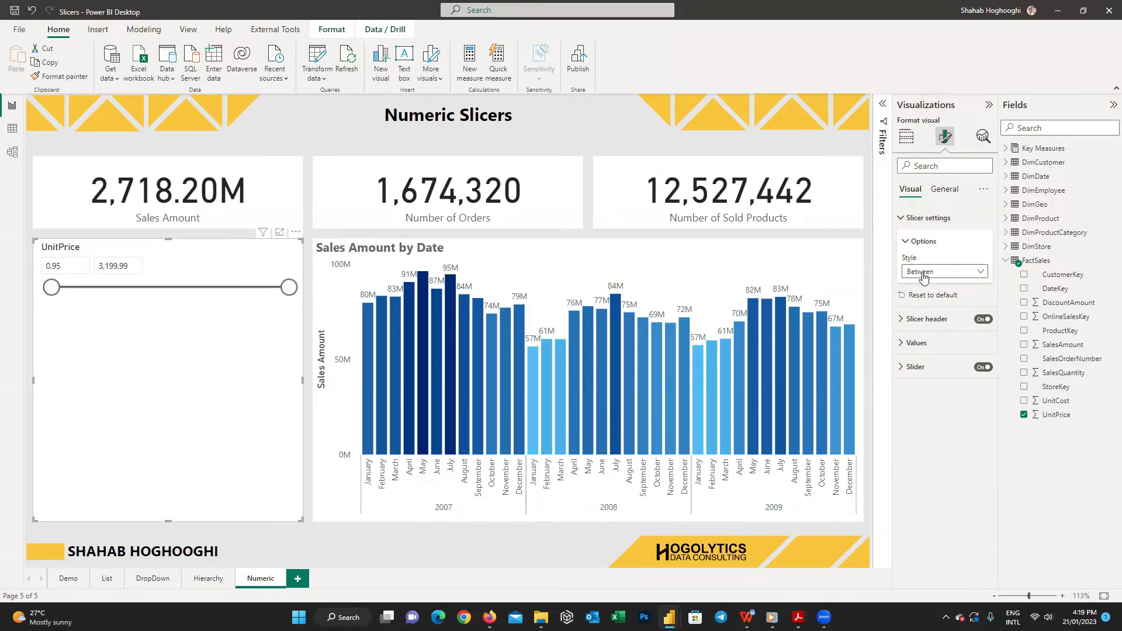
drag(285, 294, 250, 292)
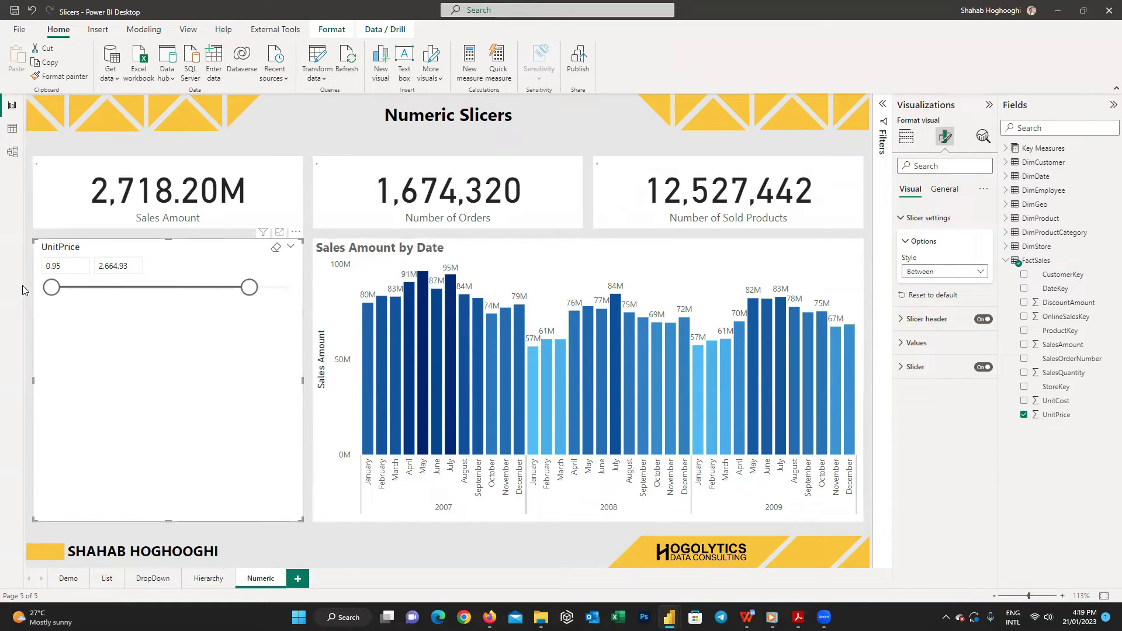
drag(53, 289, 76, 288)
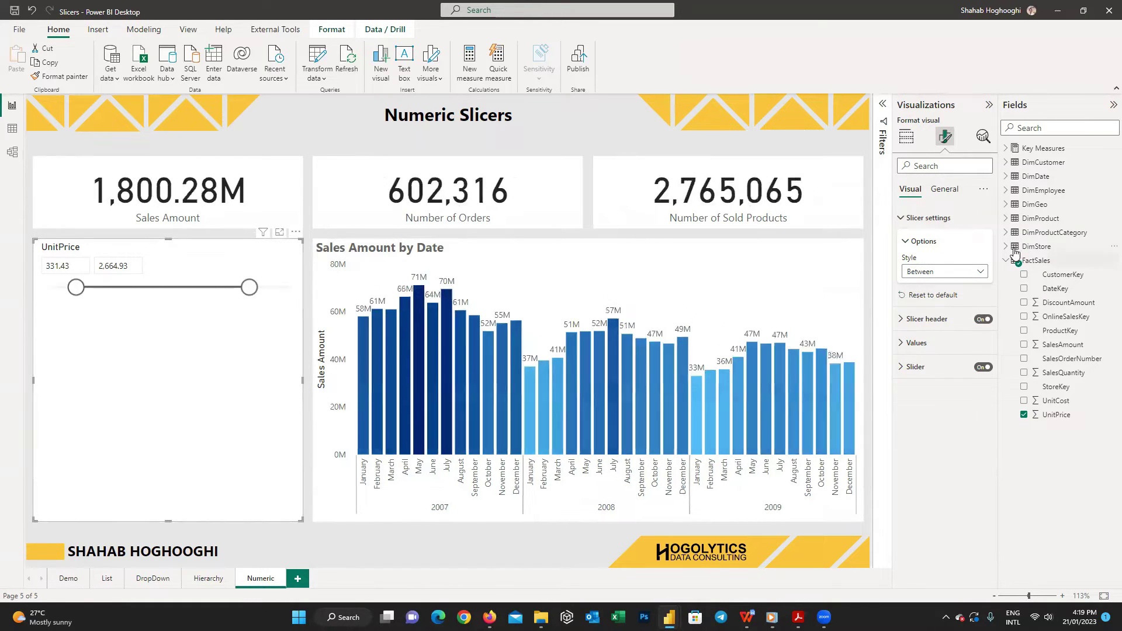
Switch the UnitPrice slicer to the Less than or equal to style and move its upper limit to the maximum, 3,199.99.
click(982, 273)
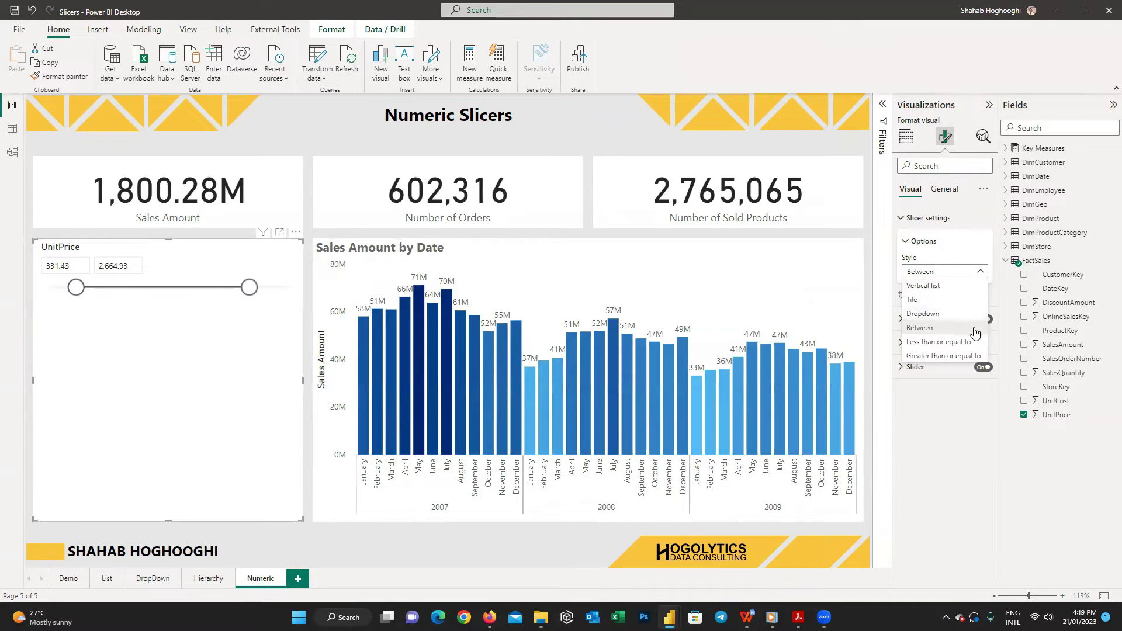
click(973, 330)
mouse_move(248, 287)
mouse_down()
mouse_move(186, 295)
mouse_move(297, 297)
mouse_up()
Switch the UnitPrice slicer to Greater than or equal to and raise its lower limit to about 1,307.
click(969, 272)
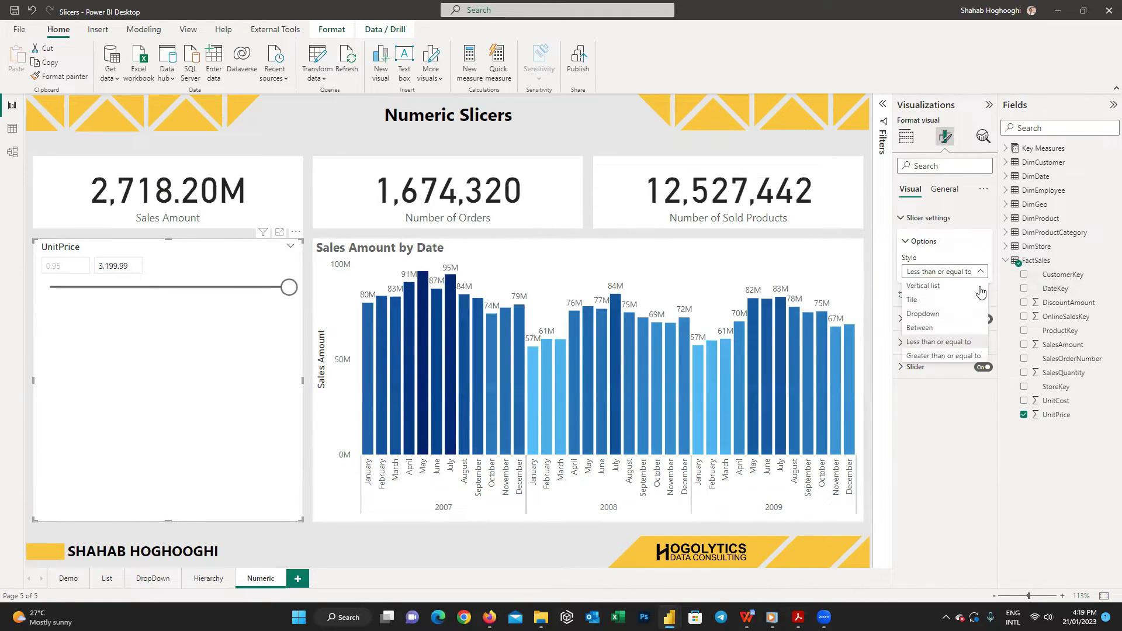
click(967, 356)
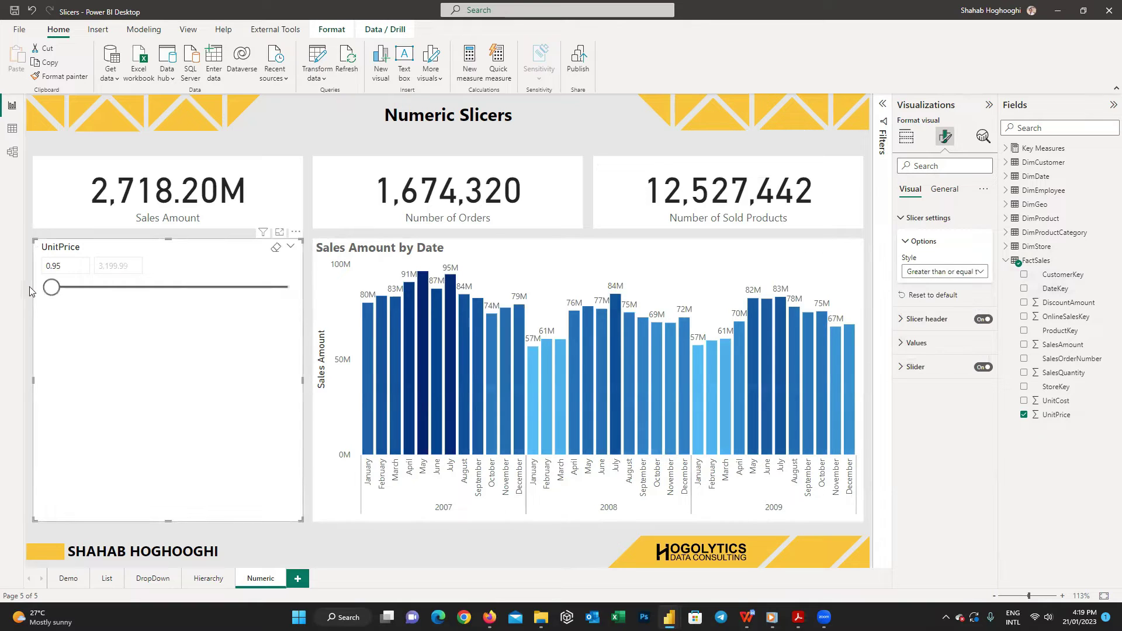
drag(56, 294, 195, 292)
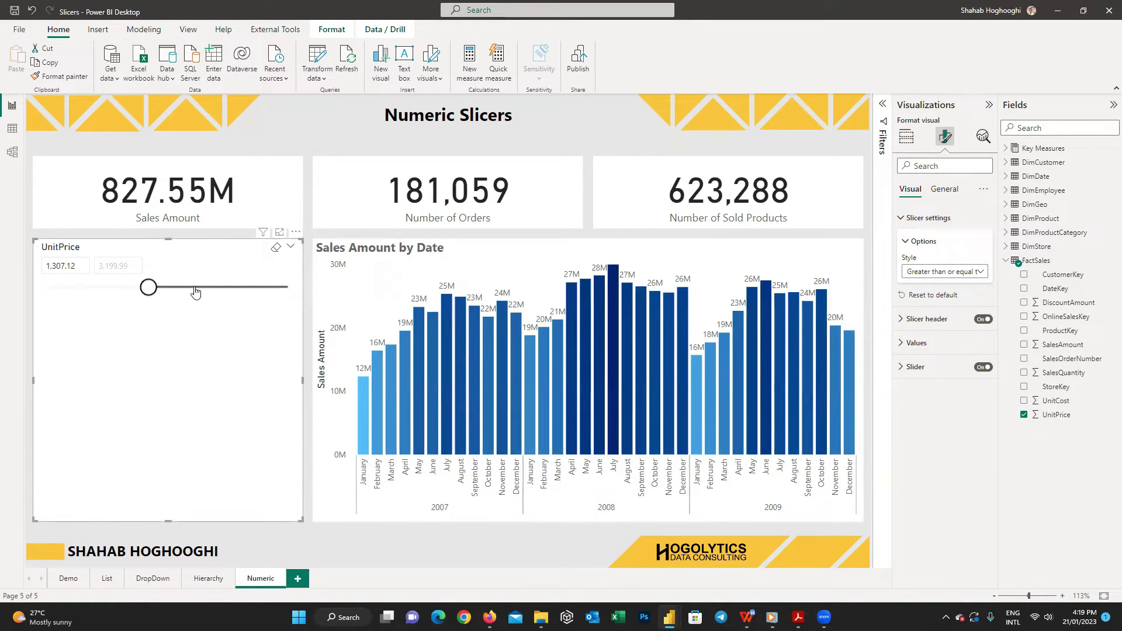
Return the UnitPrice slicer to the Between style and move its lower limit back to the start of the range.
click(952, 273)
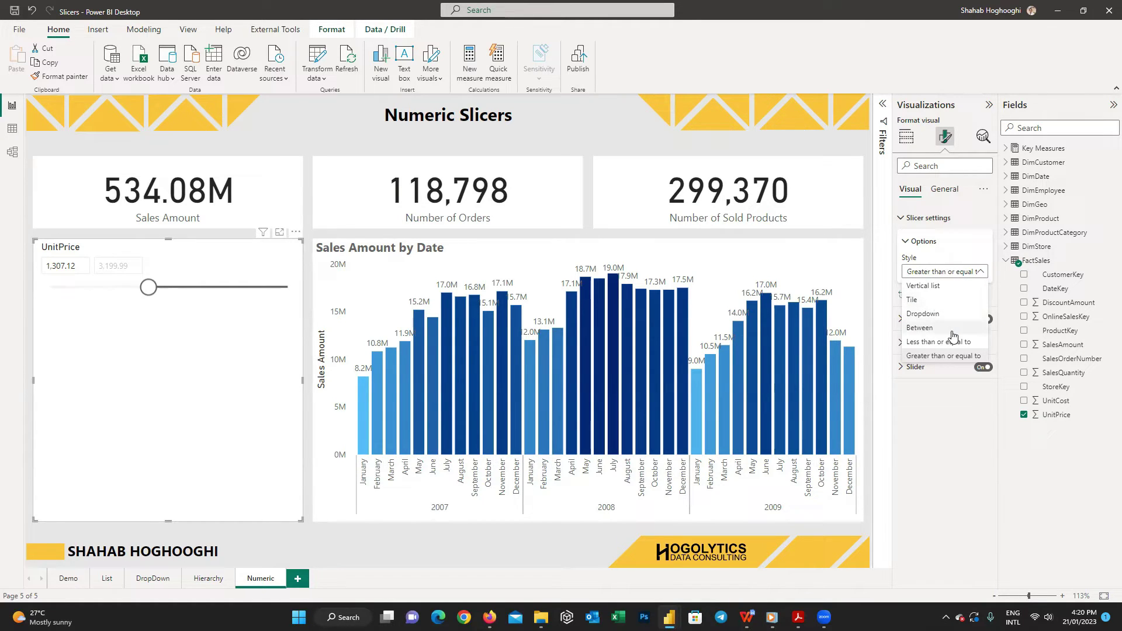
click(920, 328)
drag(149, 294, 51, 289)
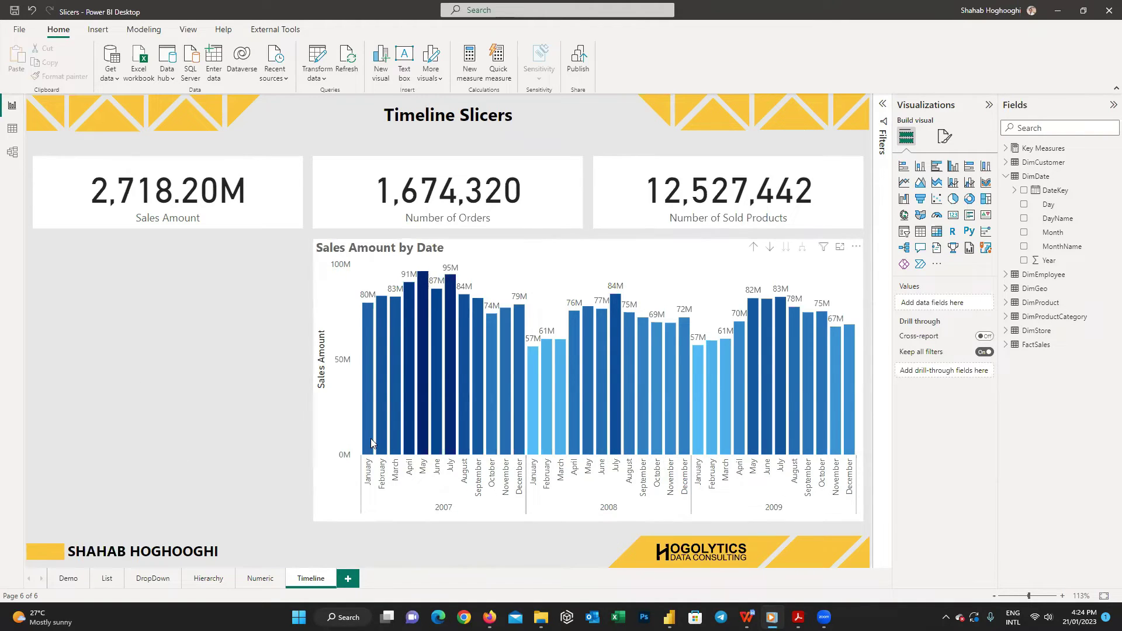
Add a slicer on DimDate's DateKey to the Timeline page and narrow its range to about 27/08/2007 through 20/01/2010.
click(903, 234)
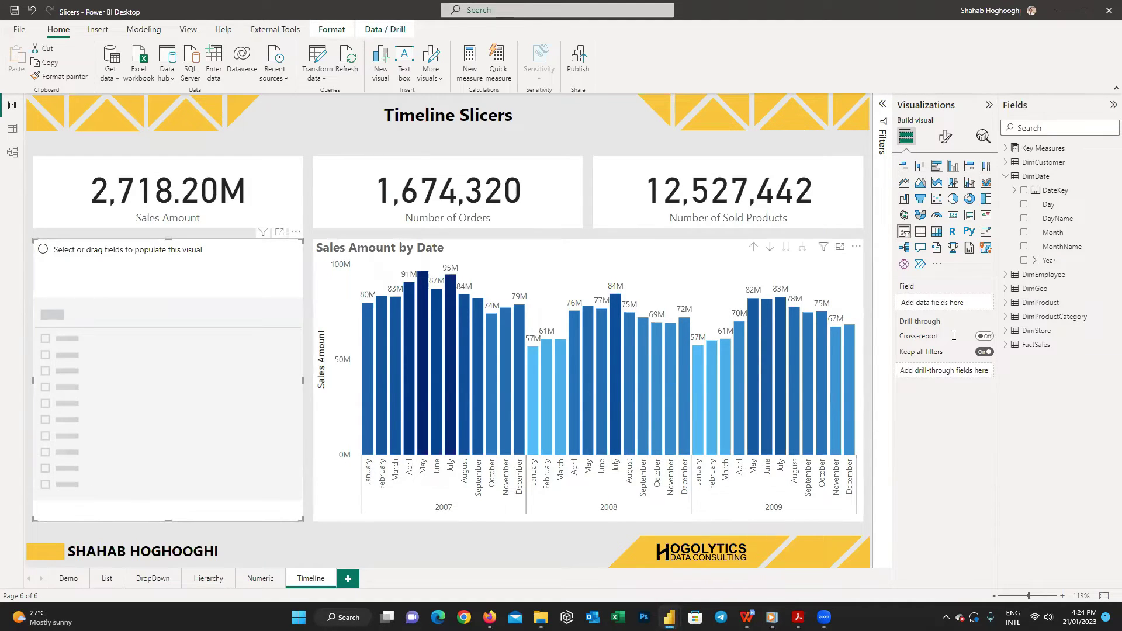
drag(1045, 195, 107, 355)
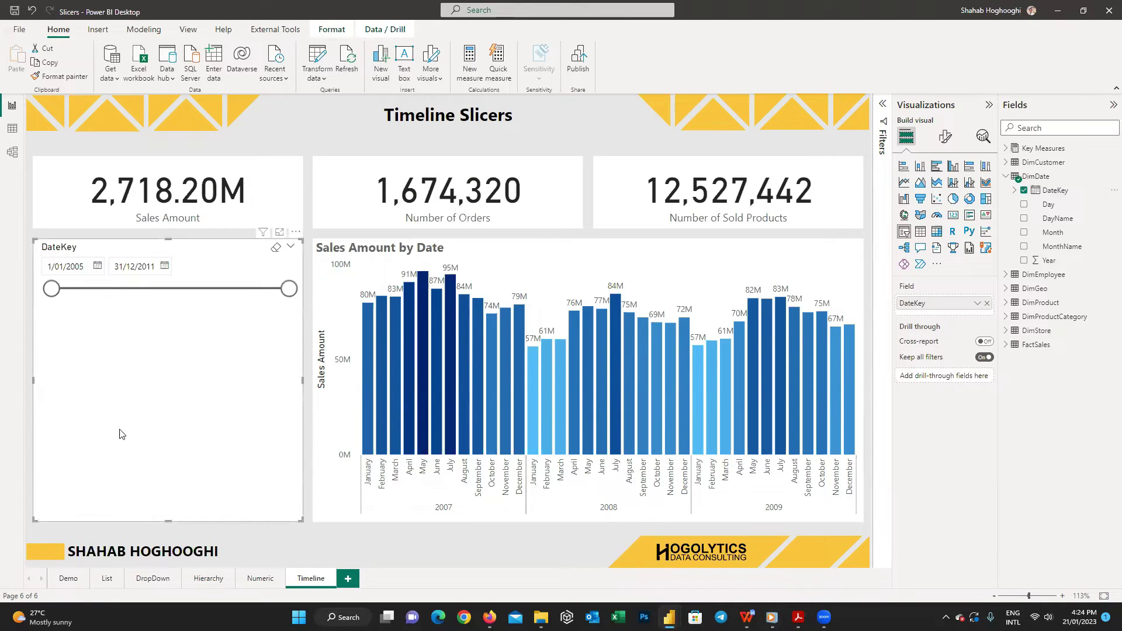
drag(53, 289, 129, 296)
drag(286, 295, 223, 292)
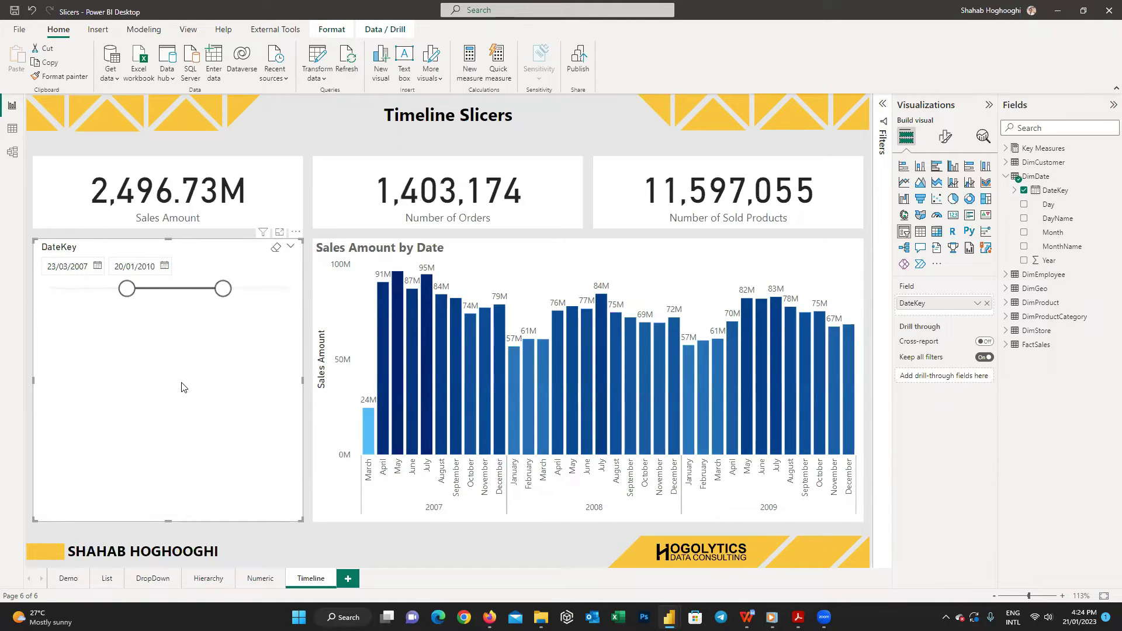
drag(126, 289, 137, 288)
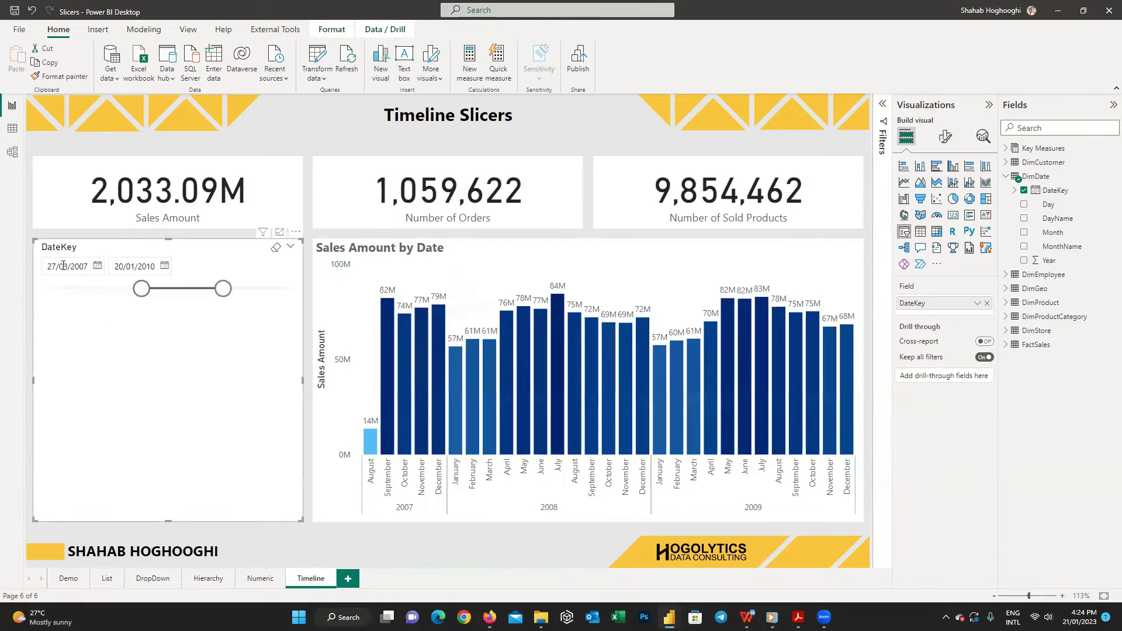
Change the month in the DateKey slicer's start date to 10, making it 27/10/2007.
drag(60, 266, 67, 268)
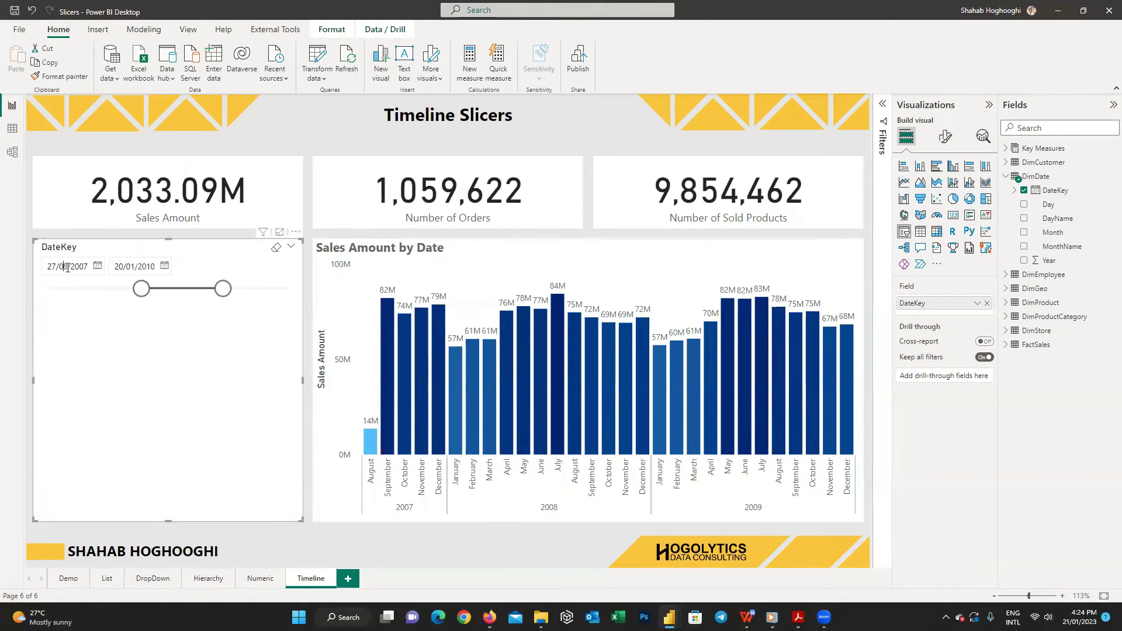
key(BackSpace)
text(10)
key(Return)
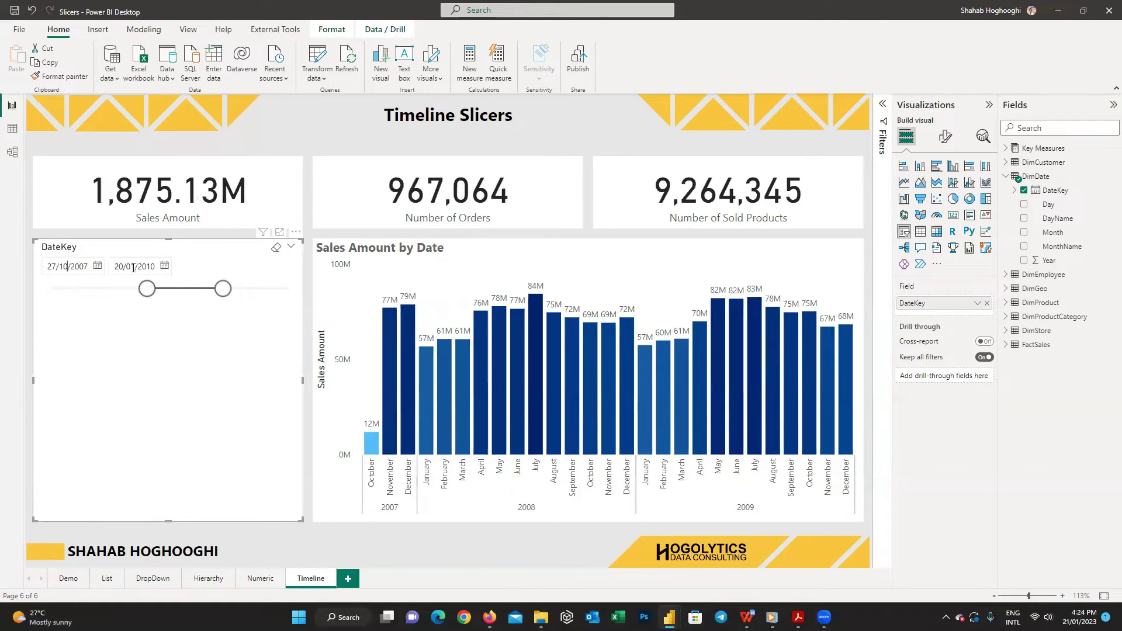
Pick 31/10/2007 as the DateKey slicer's start date from its calendar and set the end date to 1/01/2010.
click(98, 267)
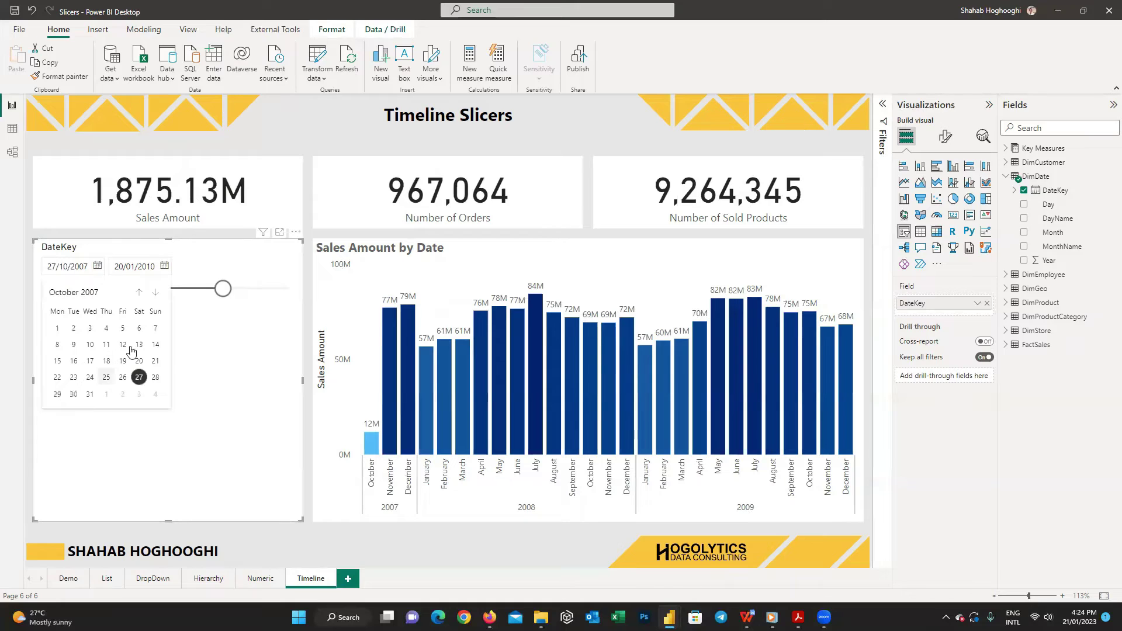
click(90, 394)
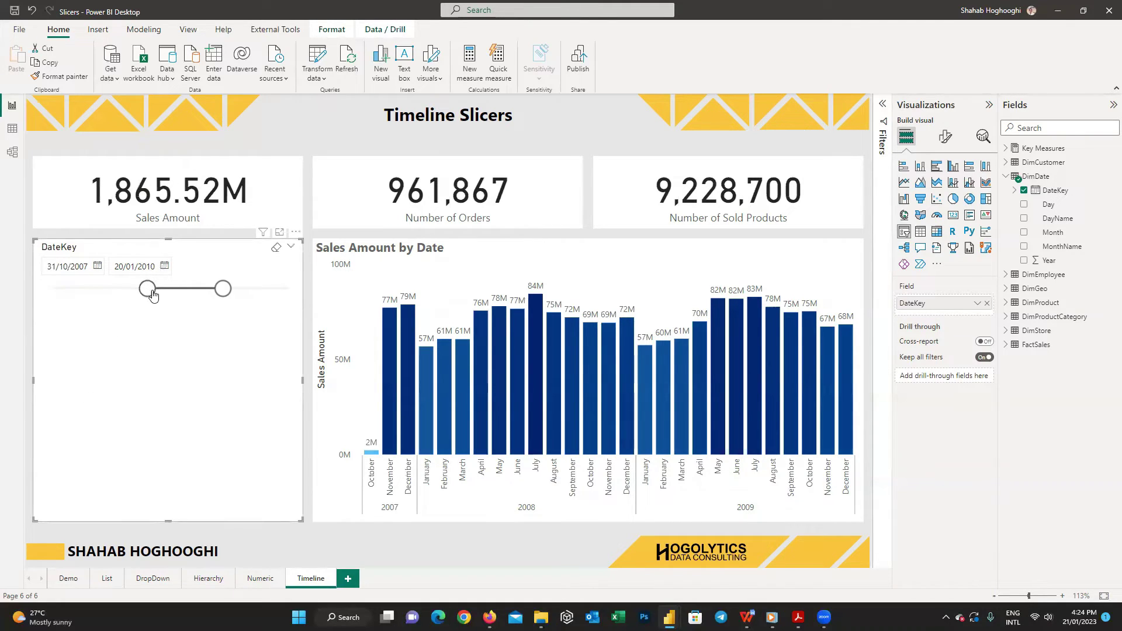
click(165, 267)
click(194, 327)
Show the DateKey slicer's style settings and switch its style to Before and to After.
click(947, 138)
click(945, 218)
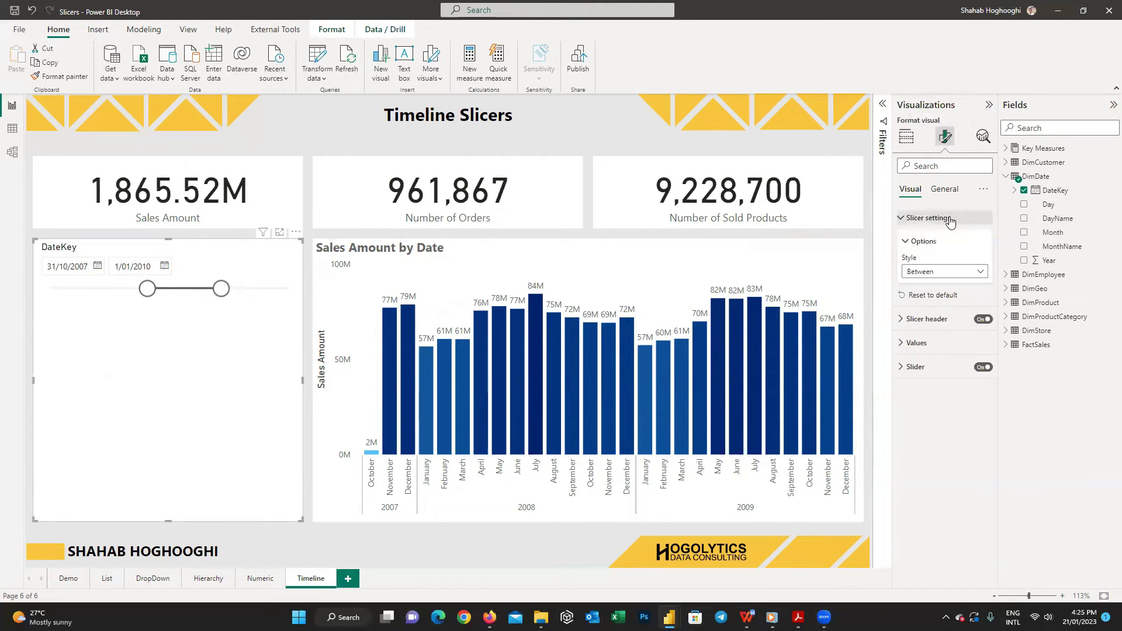
click(977, 274)
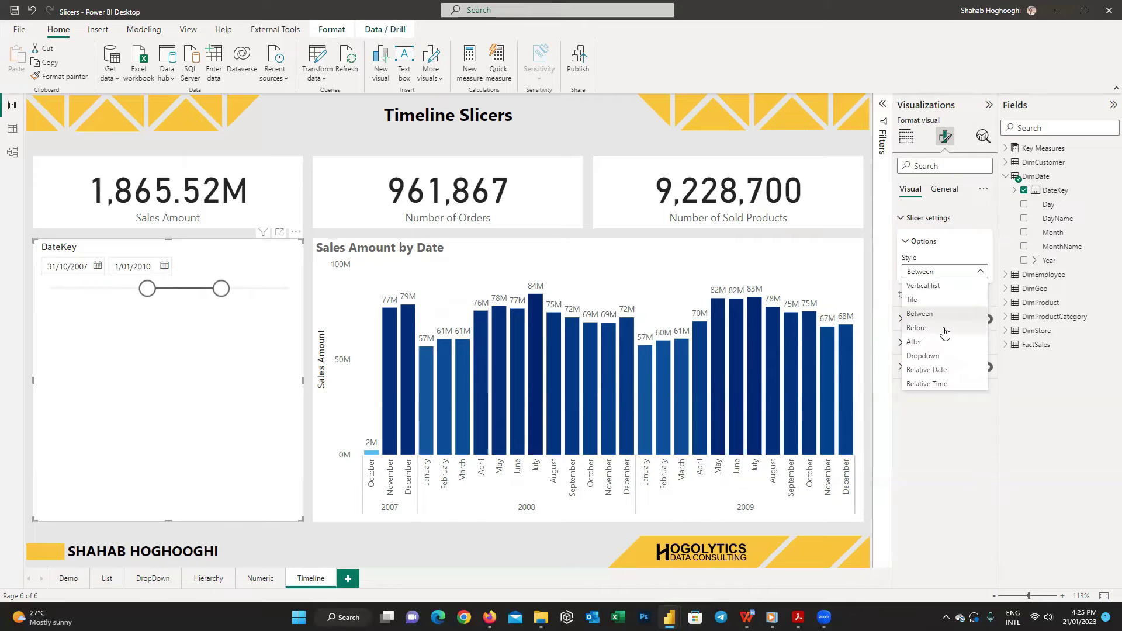
click(944, 332)
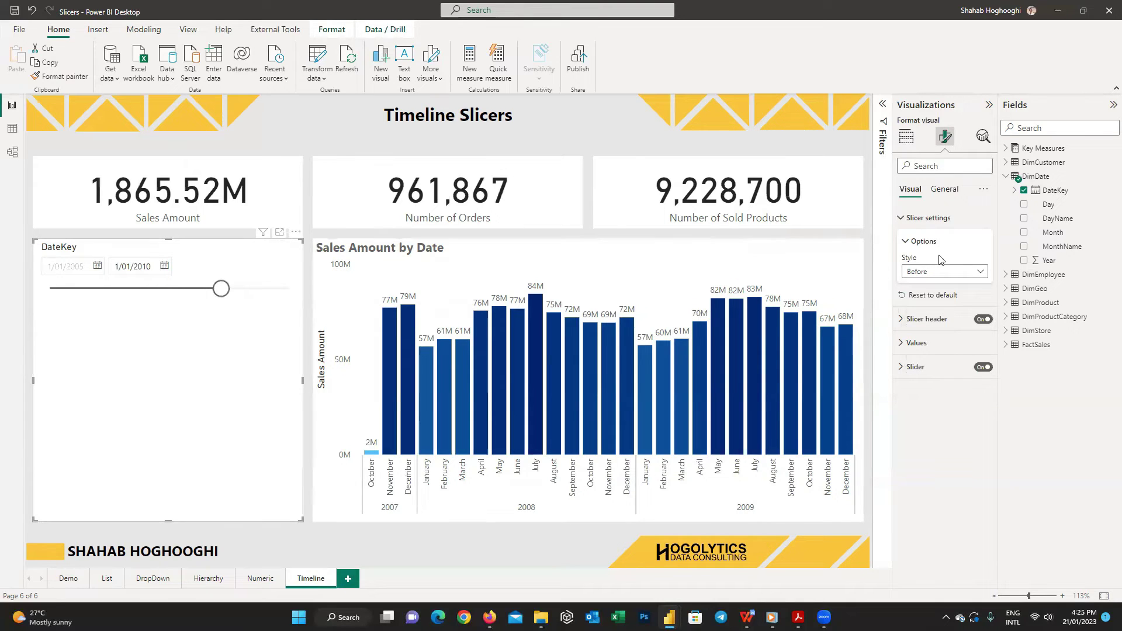
click(952, 272)
click(950, 345)
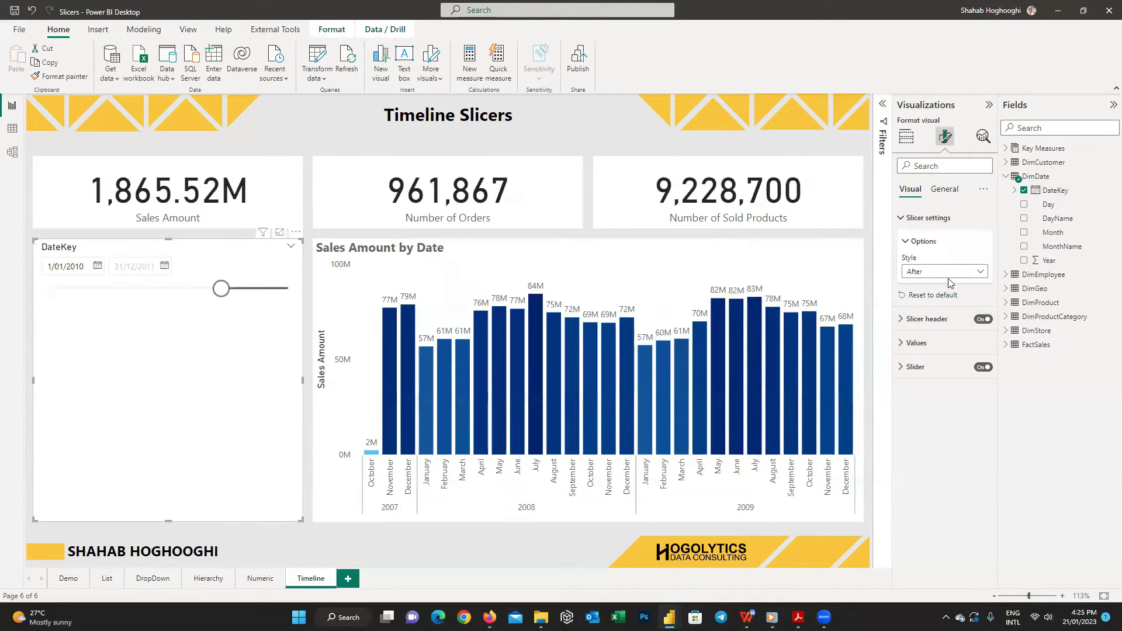
Switch the DateKey slicer to the Relative Date style and filter it to the last 10 years.
click(952, 272)
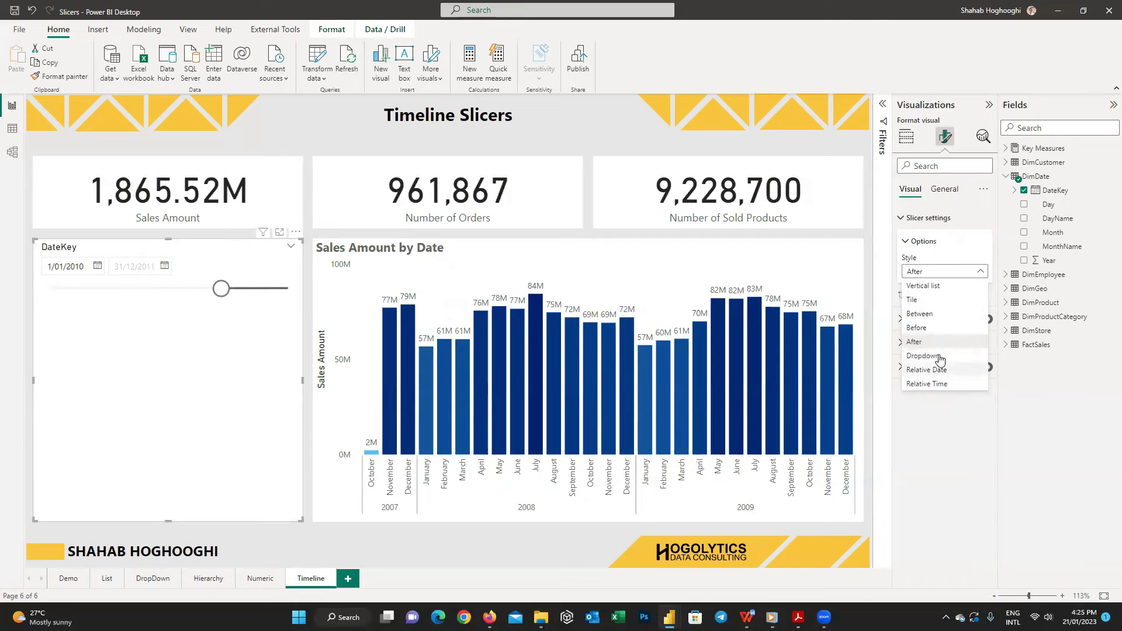
click(937, 273)
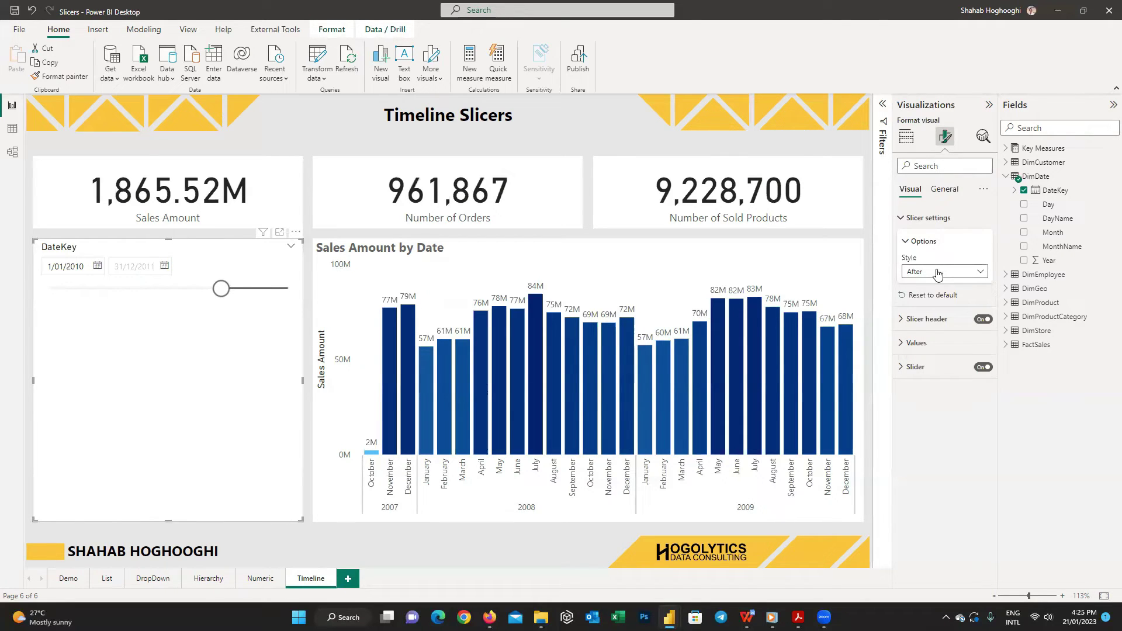
click(938, 273)
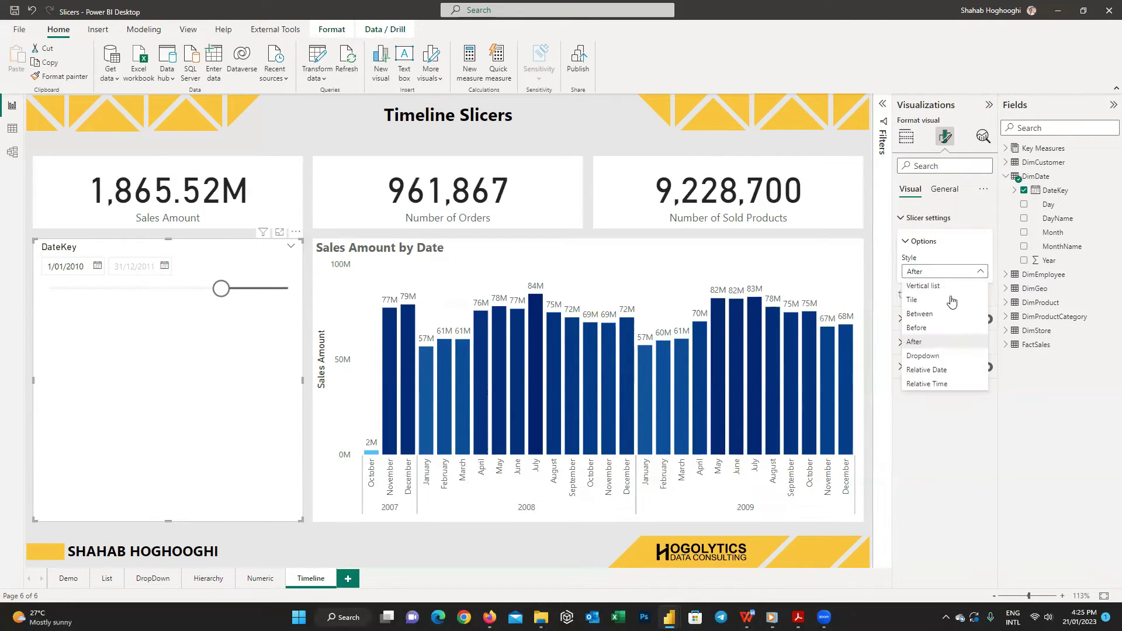
click(961, 370)
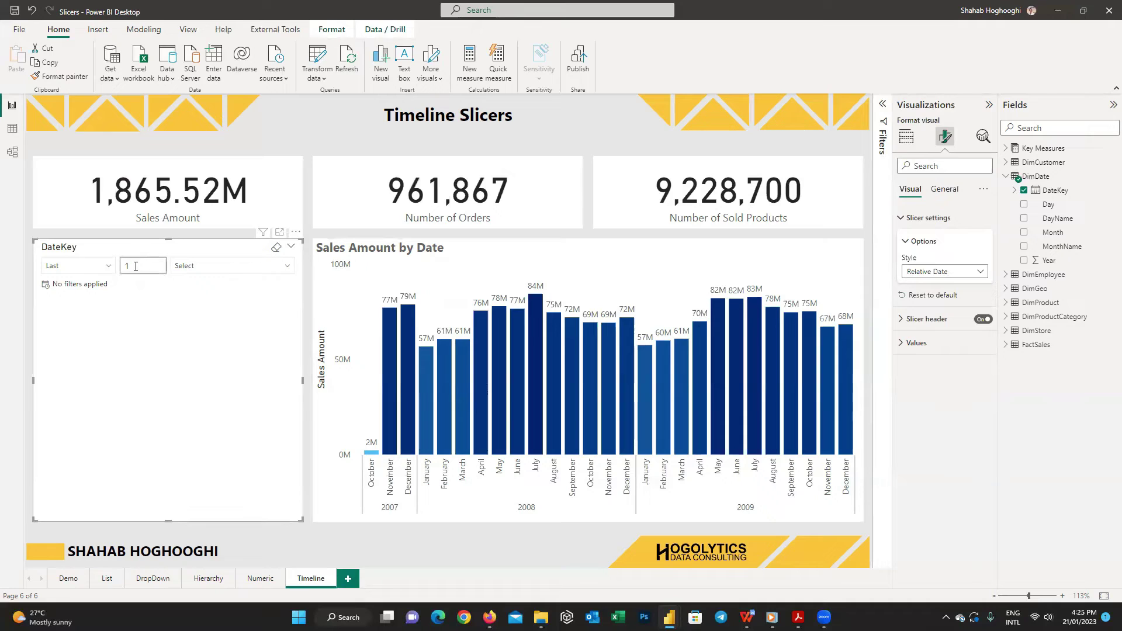
text(0)
click(220, 270)
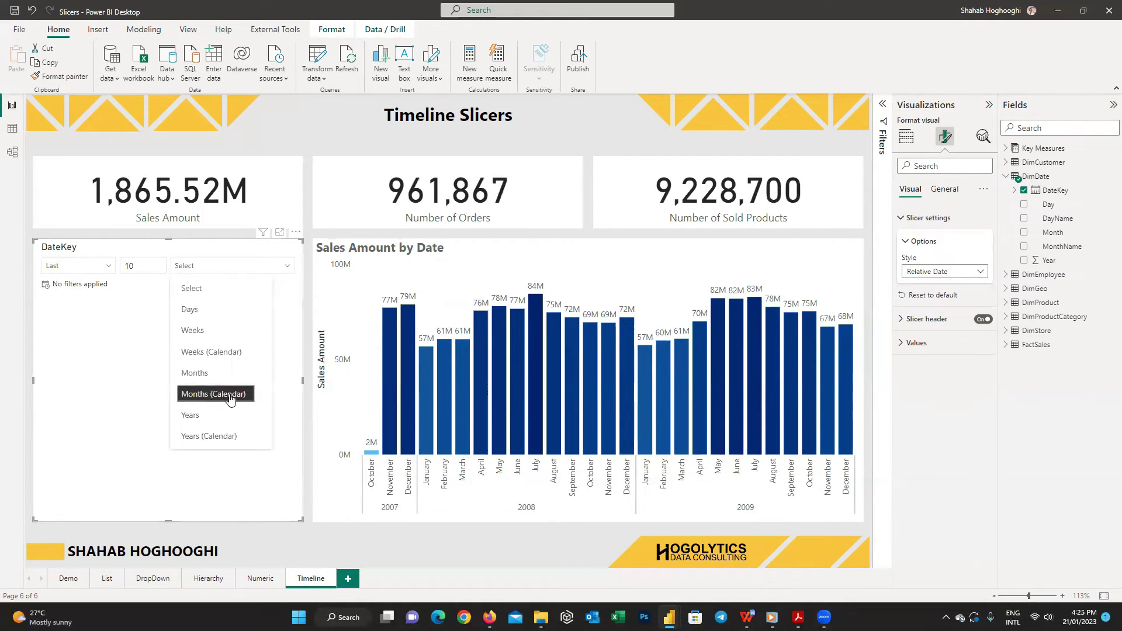
click(231, 414)
Show the relative period units again and clear the DateKey slicer's selection.
click(224, 269)
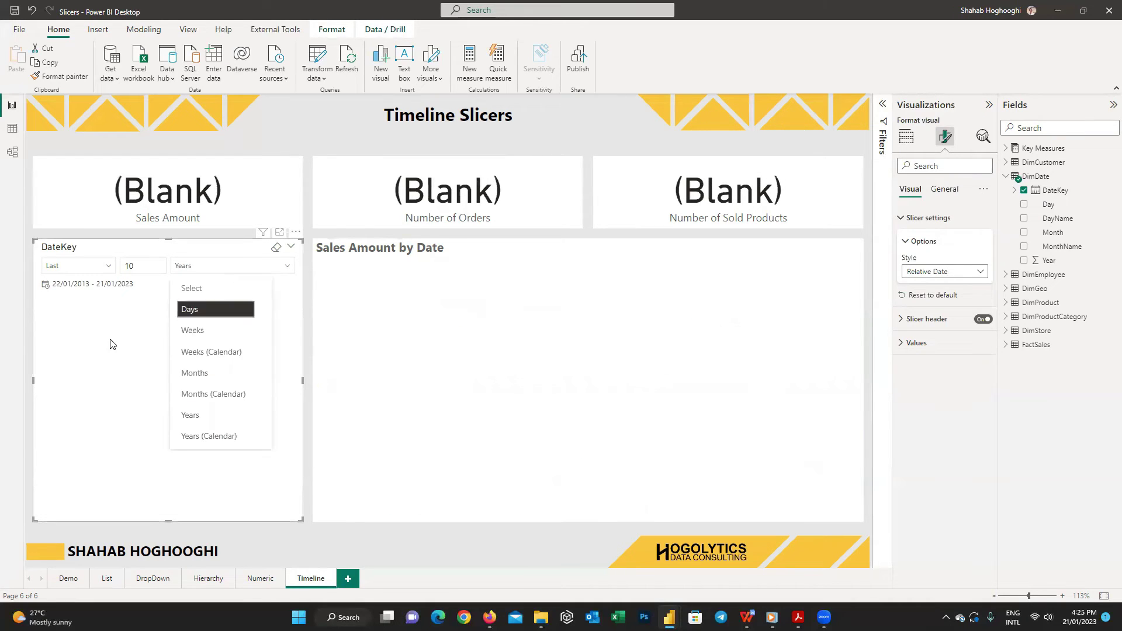
click(139, 334)
click(276, 250)
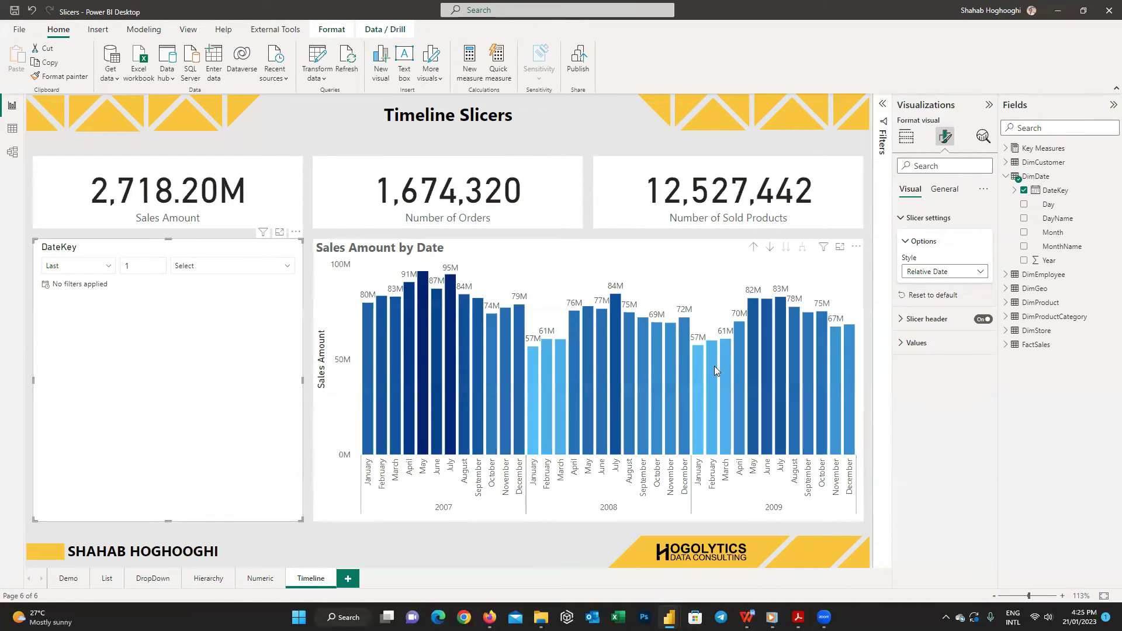
Switch the DateKey slicer to the Relative Time style, set its direction to Next and review the available time units.
click(927, 272)
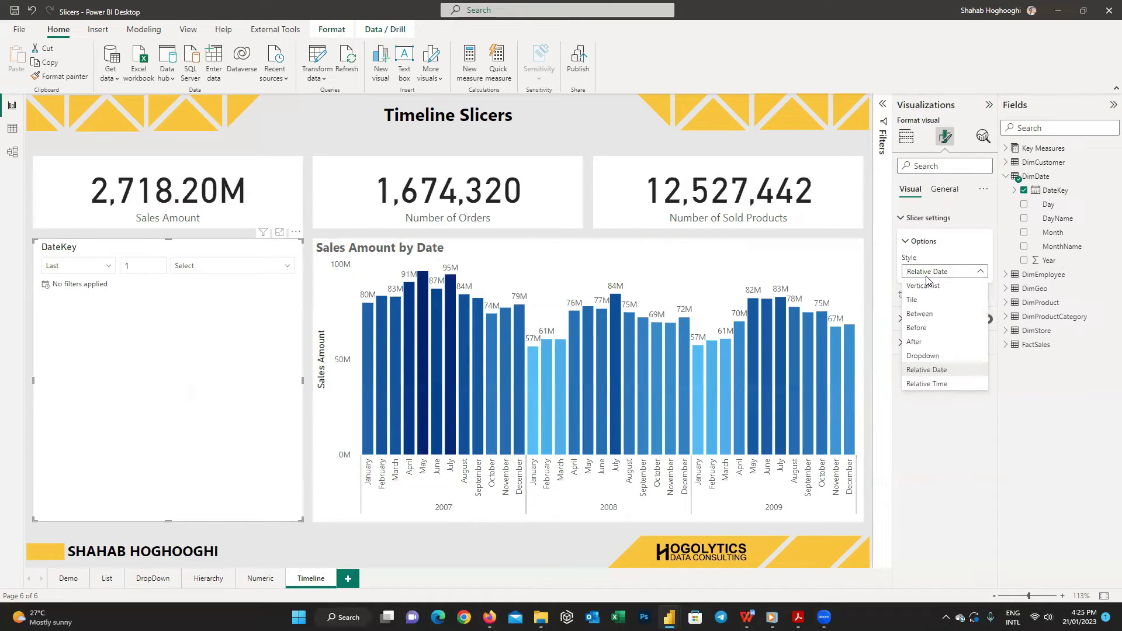
click(937, 387)
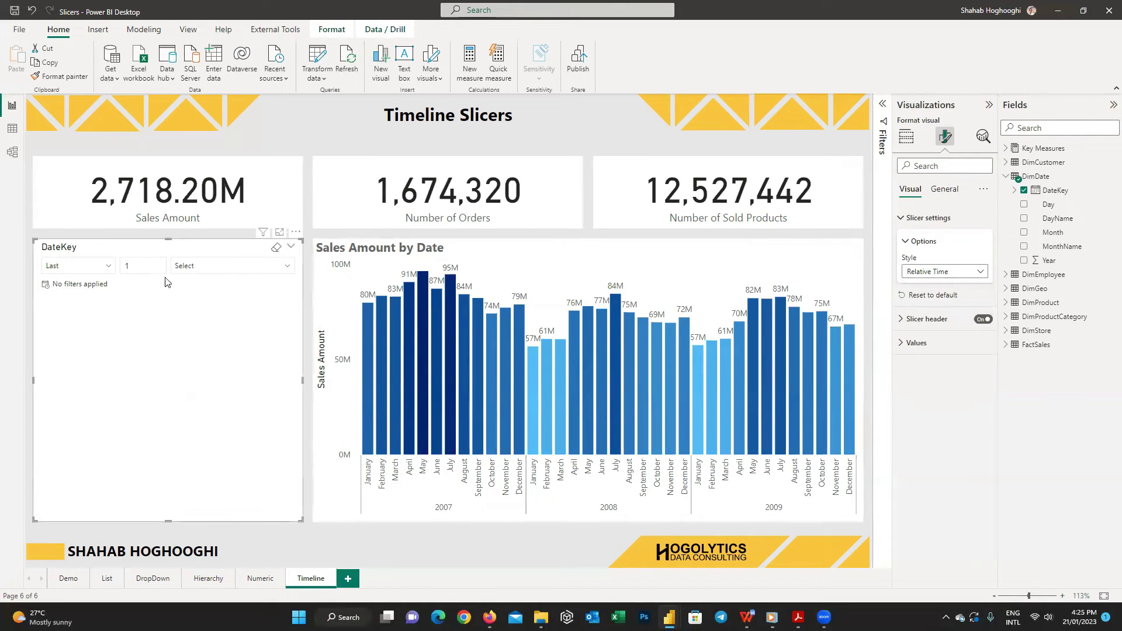
click(108, 266)
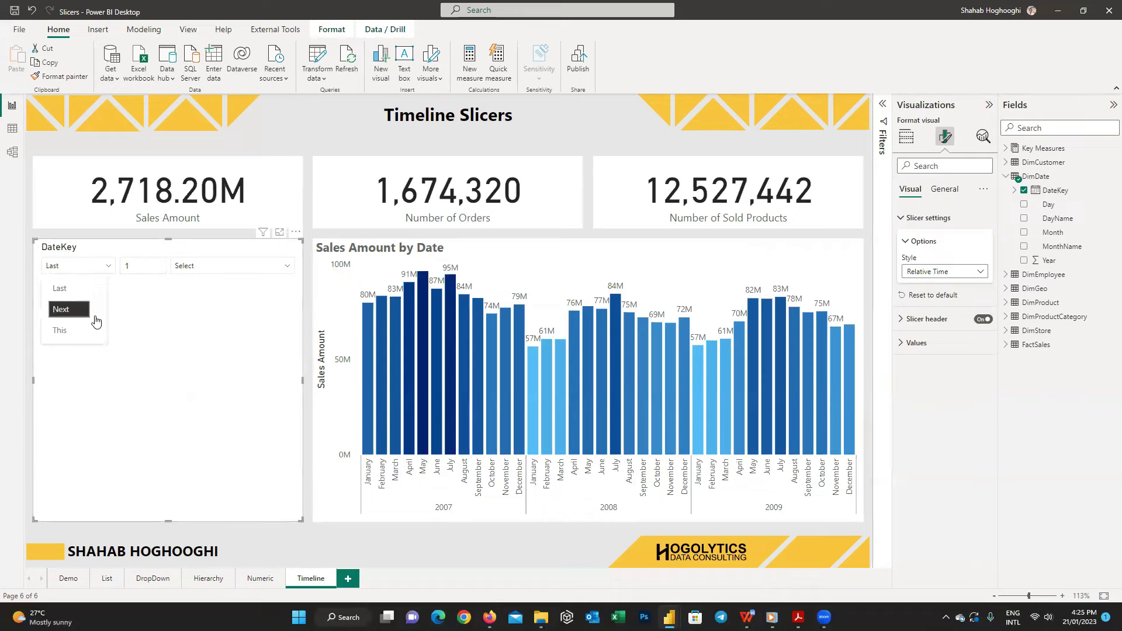
click(87, 315)
click(236, 267)
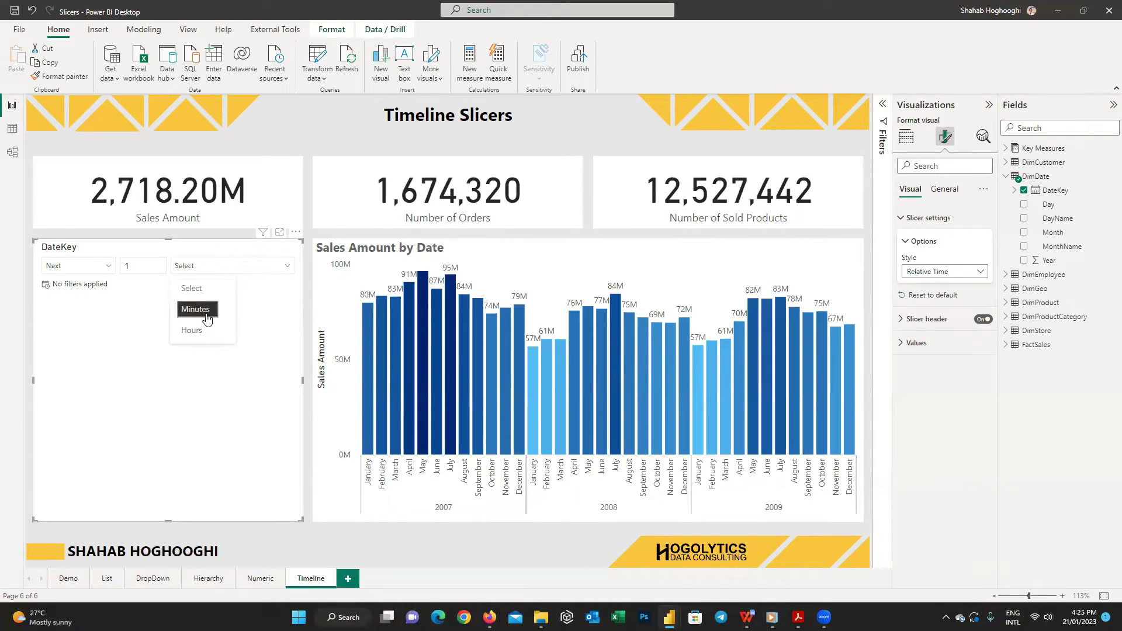
click(255, 390)
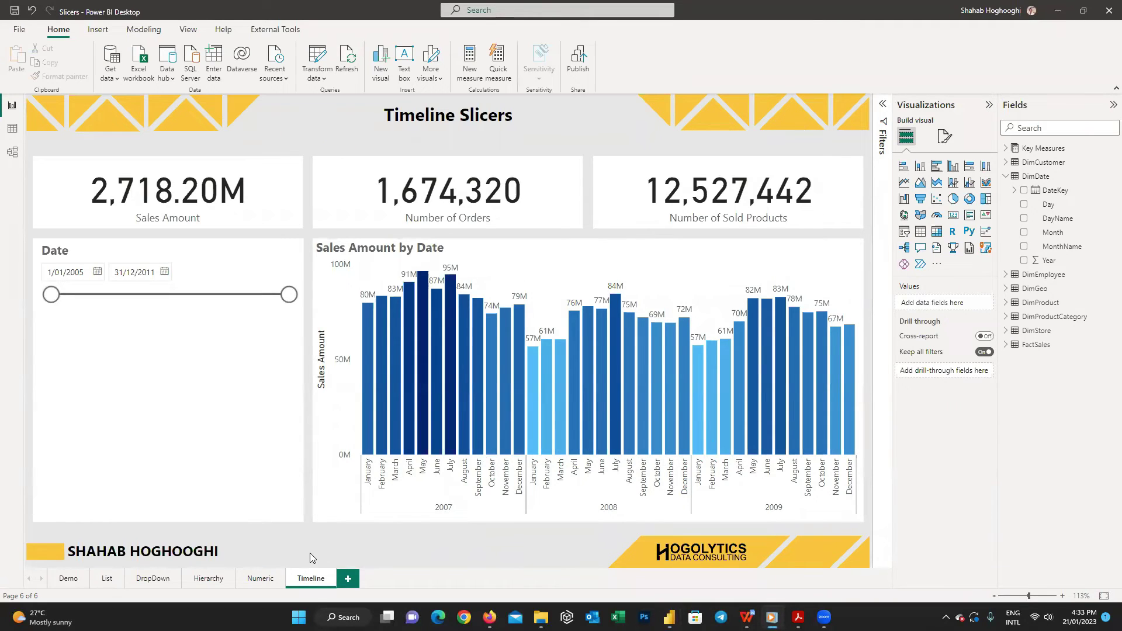
Duplicate the Timeline page, name the copy Sync Slicers and change its heading to Sync Slicers.
right_click(310, 579)
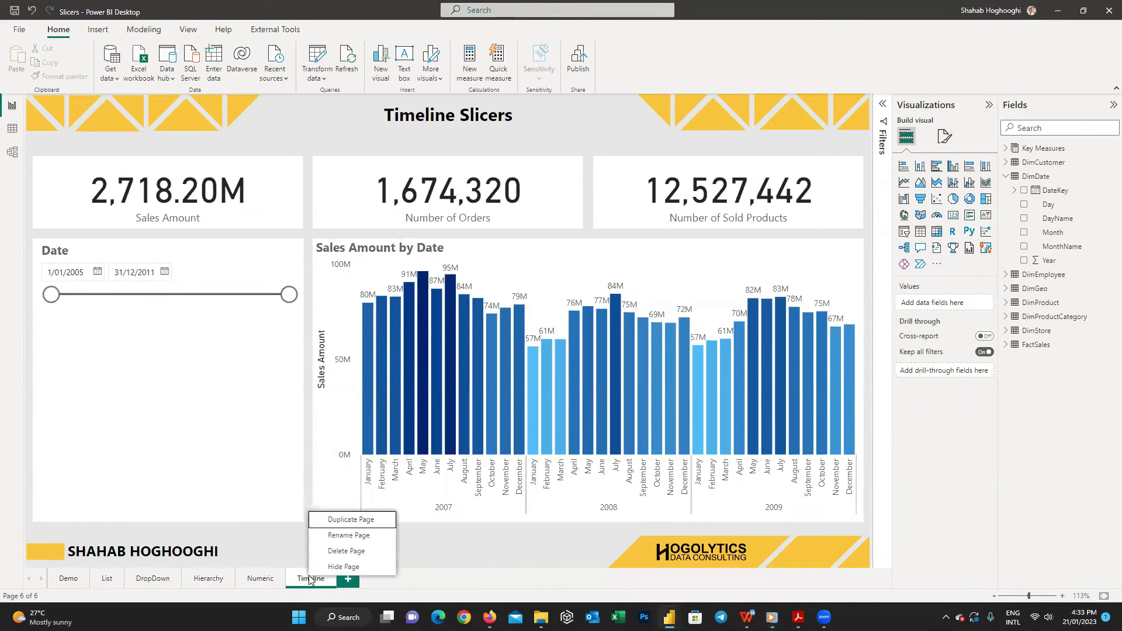
click(327, 519)
double_click(382, 578)
text(Sync Slicers)
key(Return)
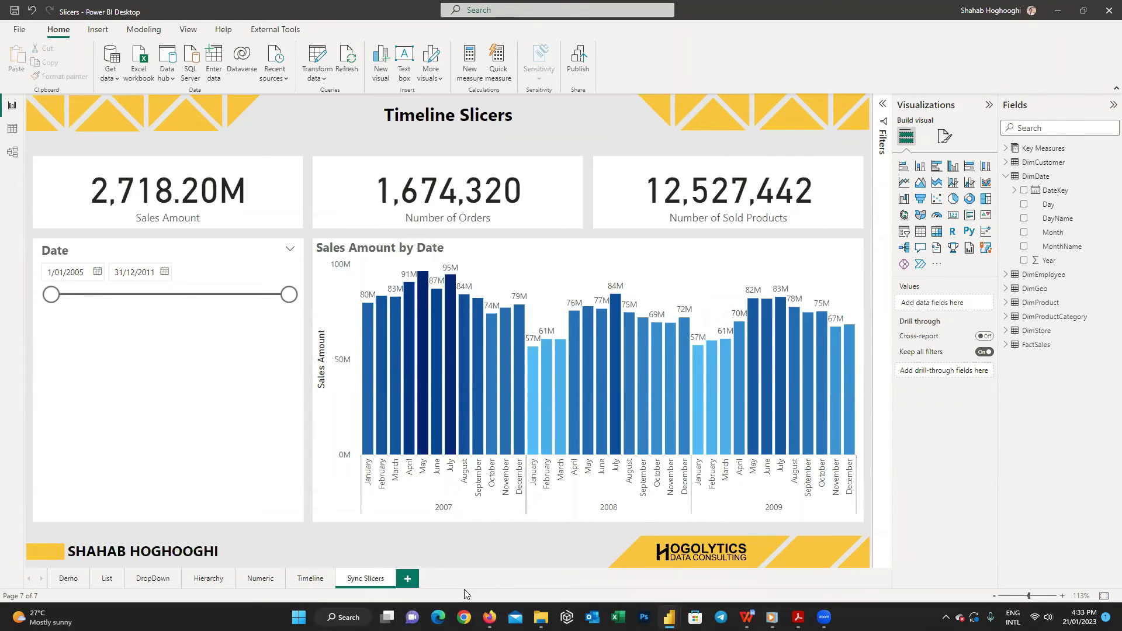
double_click(420, 115)
text(Sync)
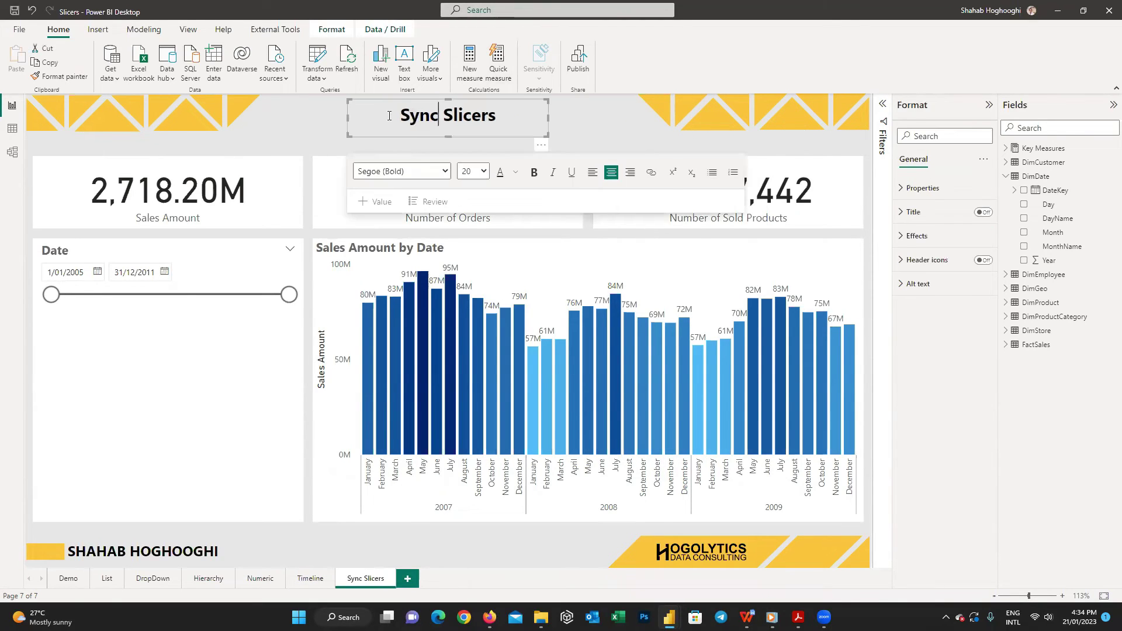
Try the Date slicer on the Sync Slicers page by moving both range ends, and restore the full 1/01/2005 to 31/12/2011 range.
click(154, 424)
drag(52, 295, 118, 294)
drag(289, 296, 50, 295)
drag(184, 297, 290, 295)
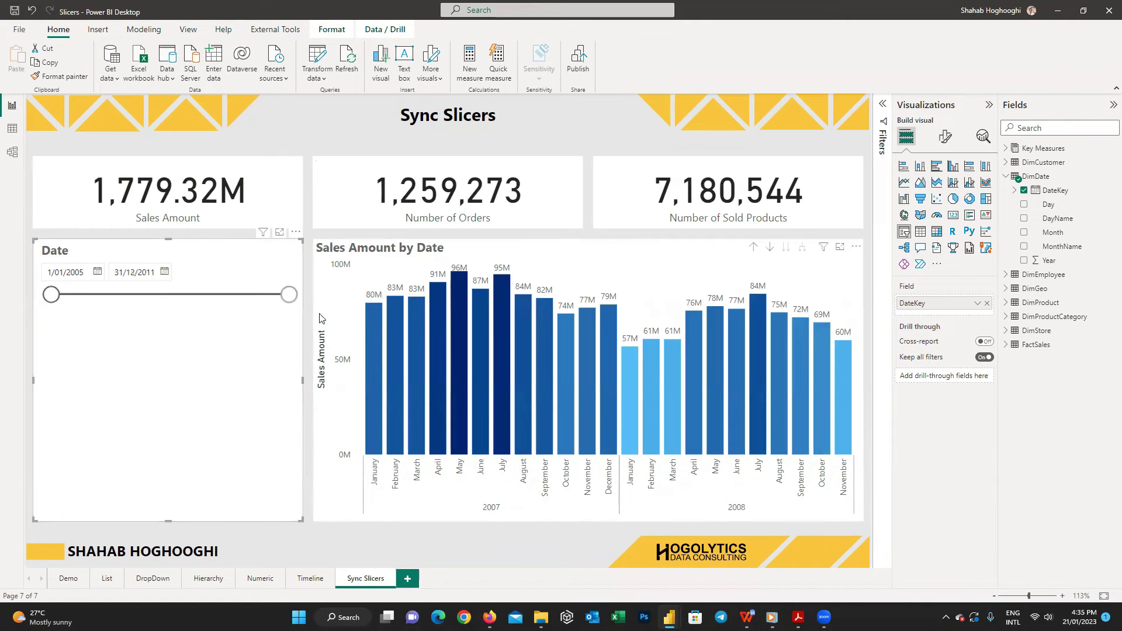
Try category selections in the Demo page's ProductCategoryName slicer, leave Games and Toys selected and check the Sync Slicers page for any effect.
click(66, 580)
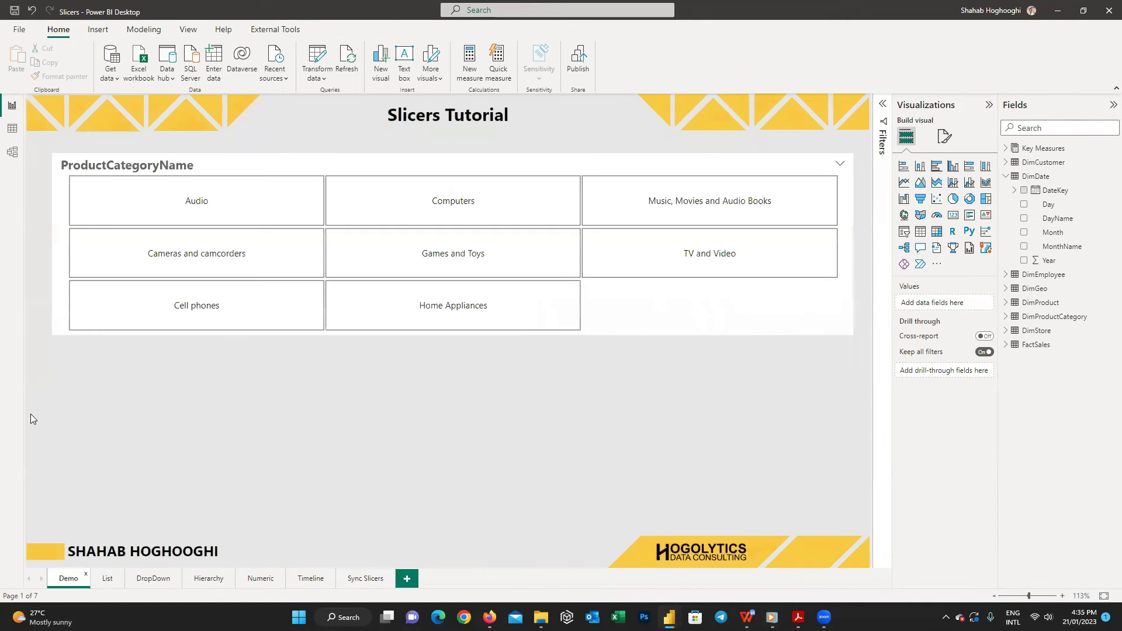
click(493, 265)
click(695, 255)
click(620, 260)
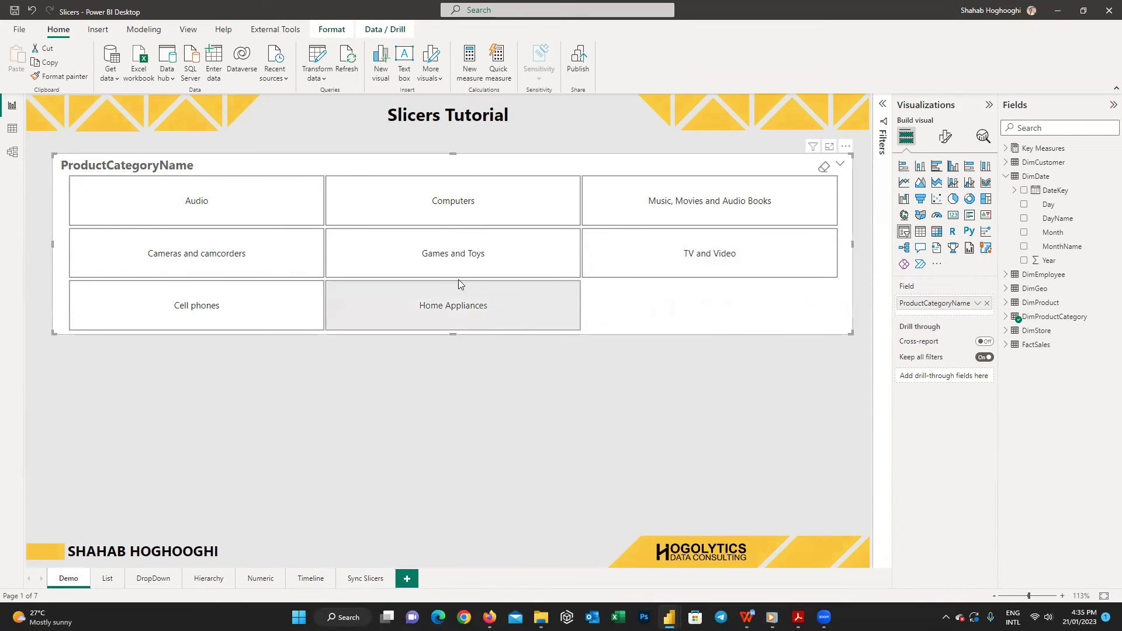
click(417, 262)
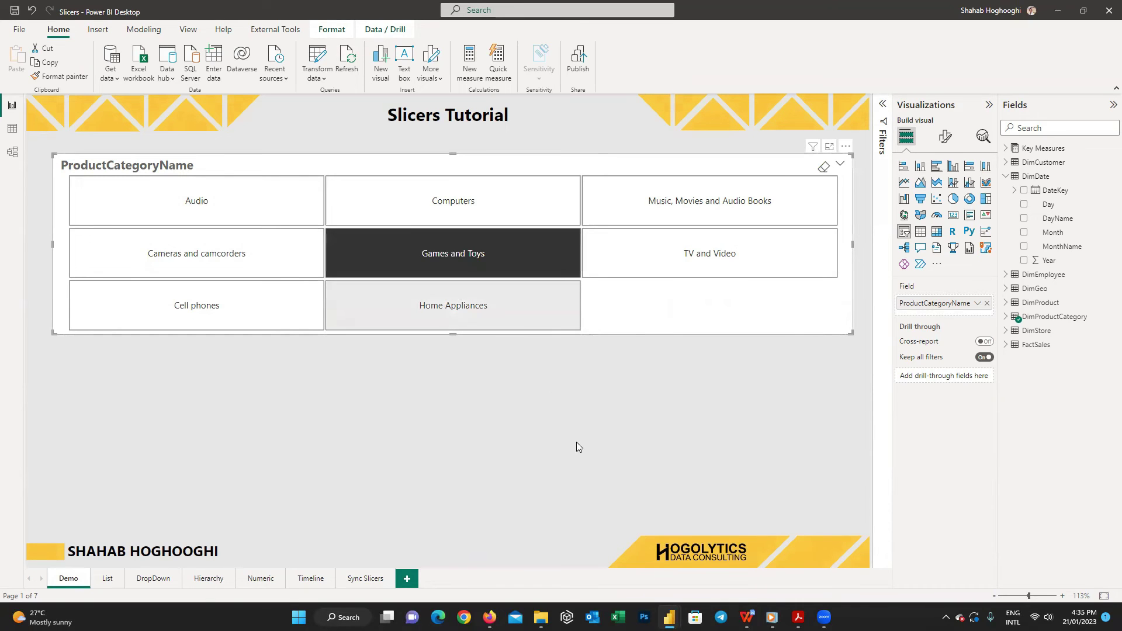
click(366, 579)
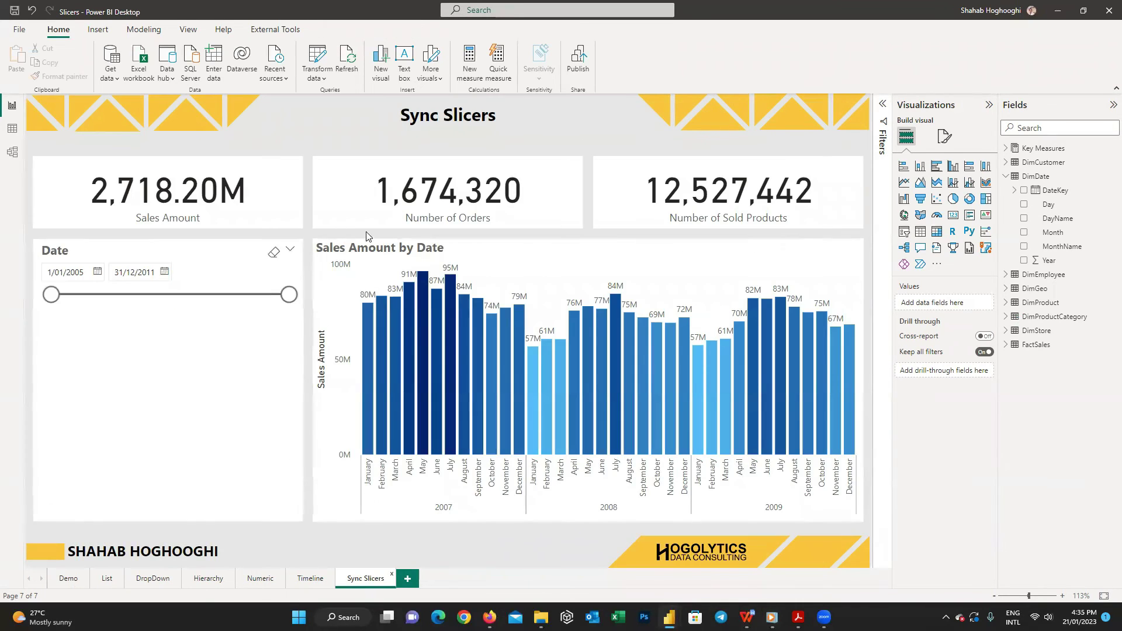
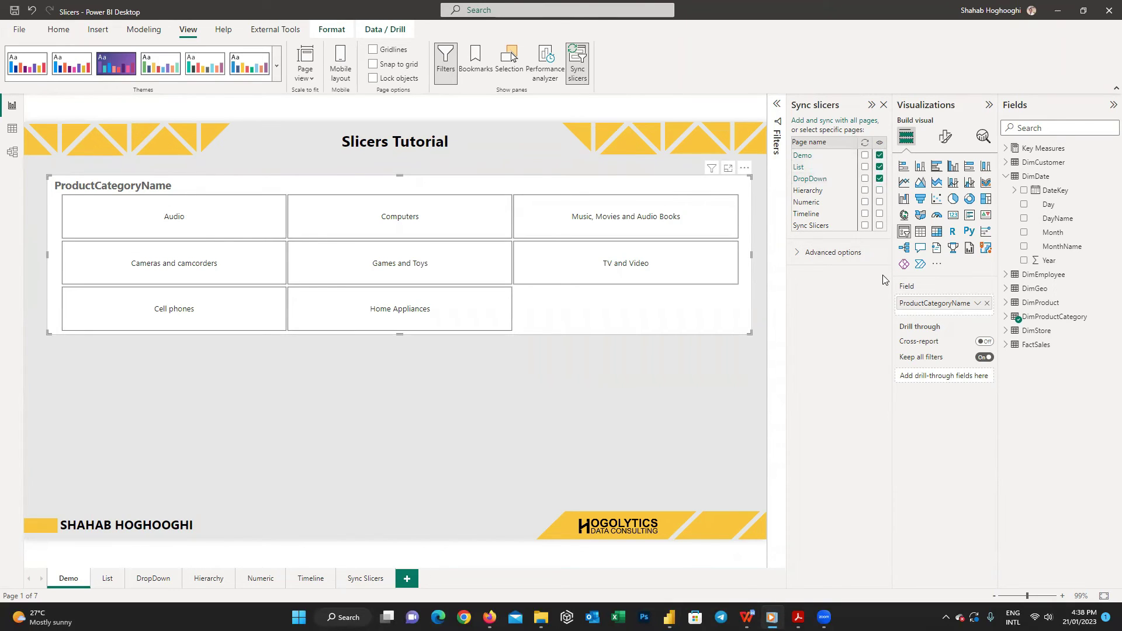
Make the ProductCategoryName slicer hidden on the List and DropDown pages, and visible and synced on the Sync Slicers page.
click(879, 167)
click(879, 179)
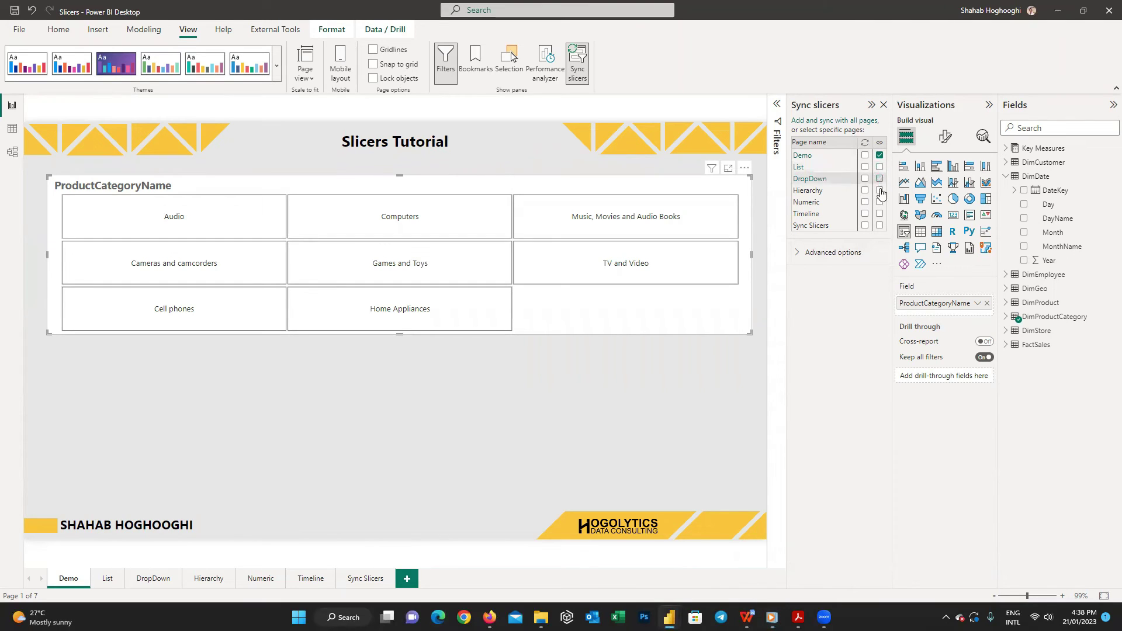
click(879, 227)
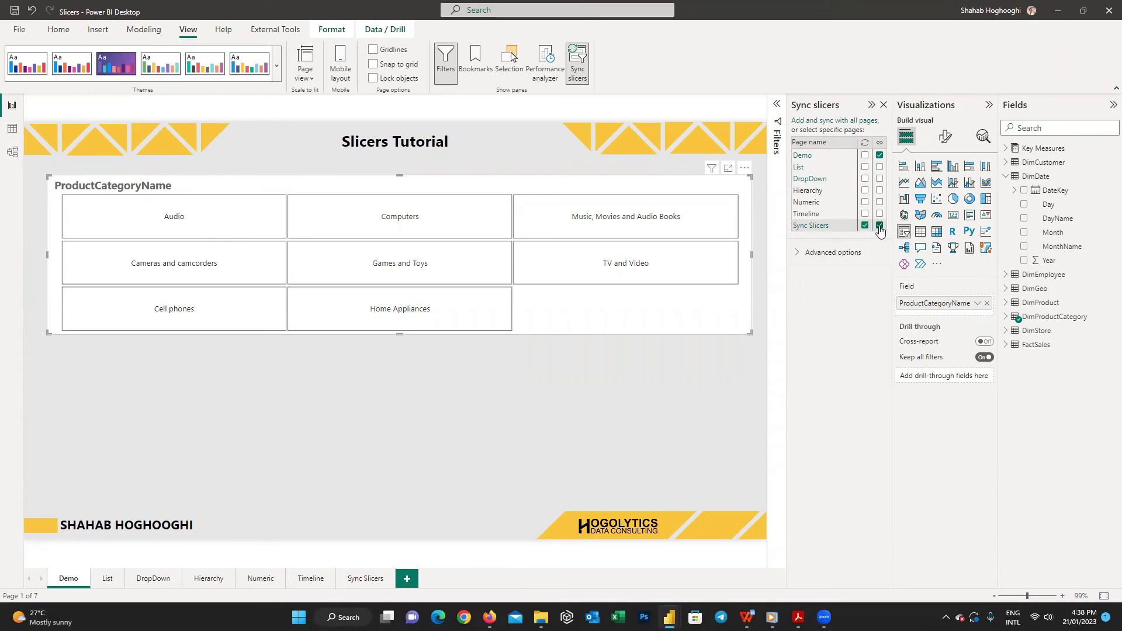
Turn off syncing of the Demo page's ProductCategoryName slicer for Sync Slicers, keep it visible there, and check that page.
click(864, 226)
click(351, 584)
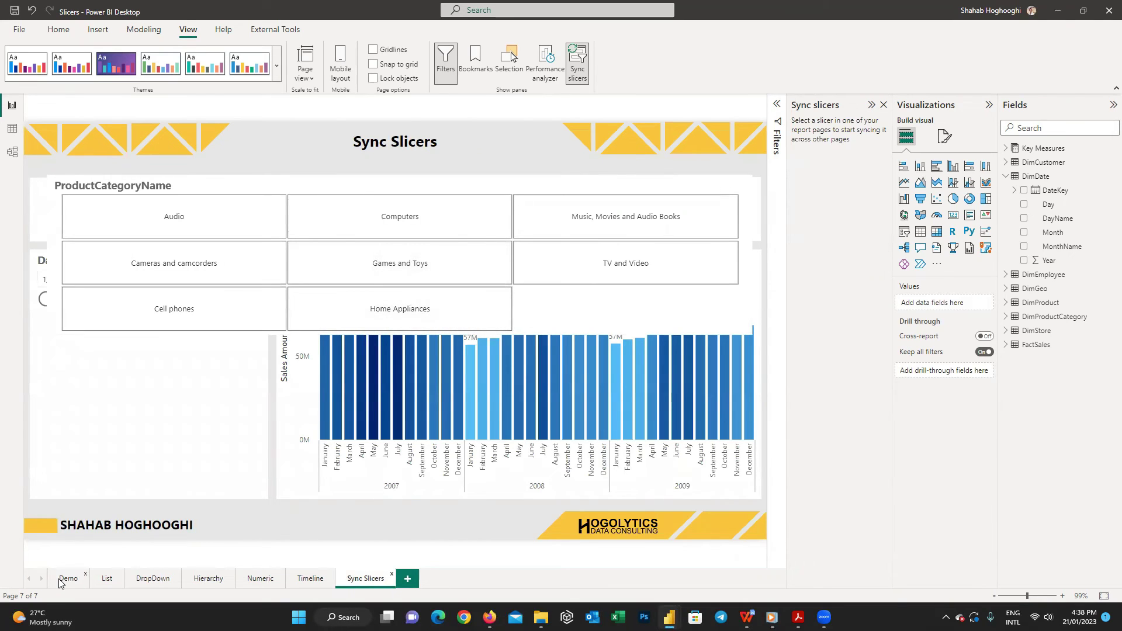
click(61, 580)
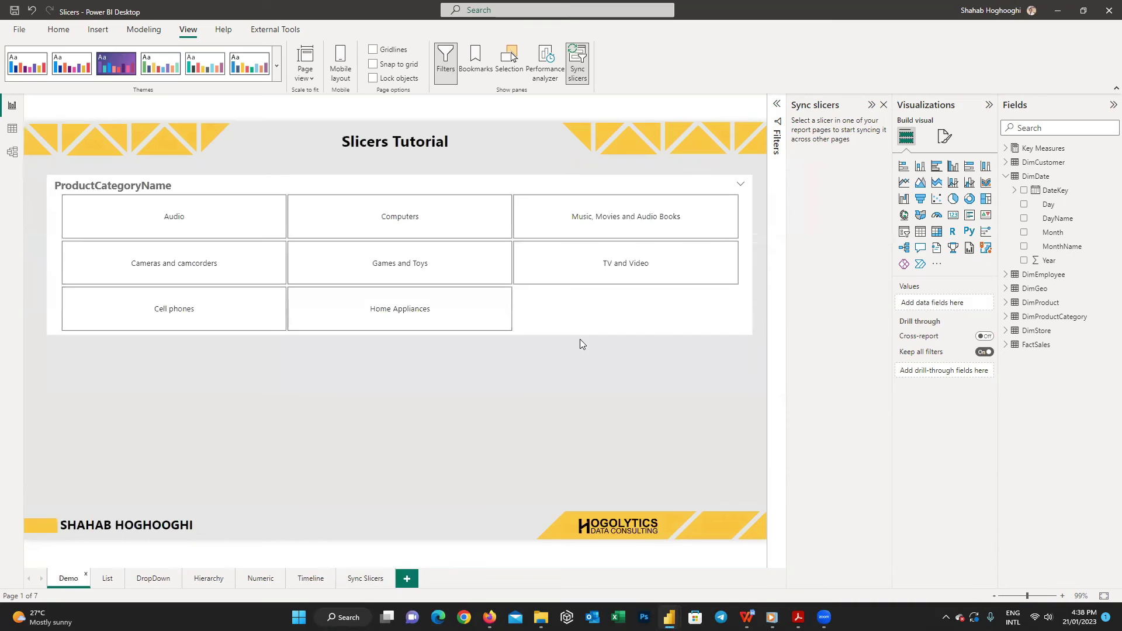
Hide the ProductCategoryName slicer on the Sync Slicers page, with syncing enabled for Demo and Sync Slicers, and view that page.
click(725, 301)
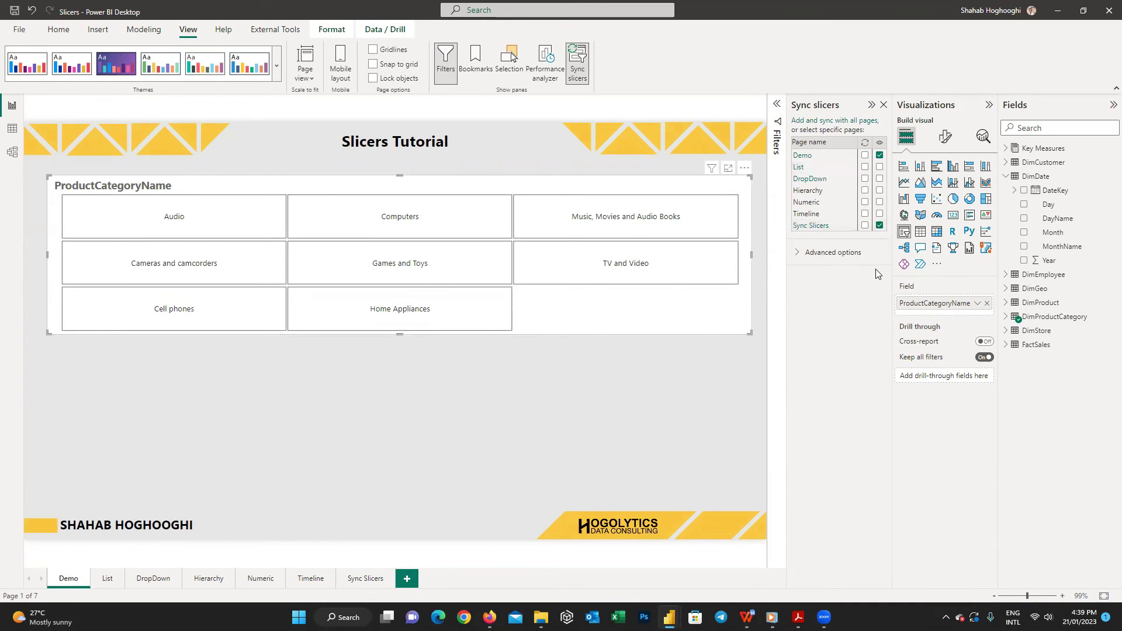
click(879, 225)
click(361, 579)
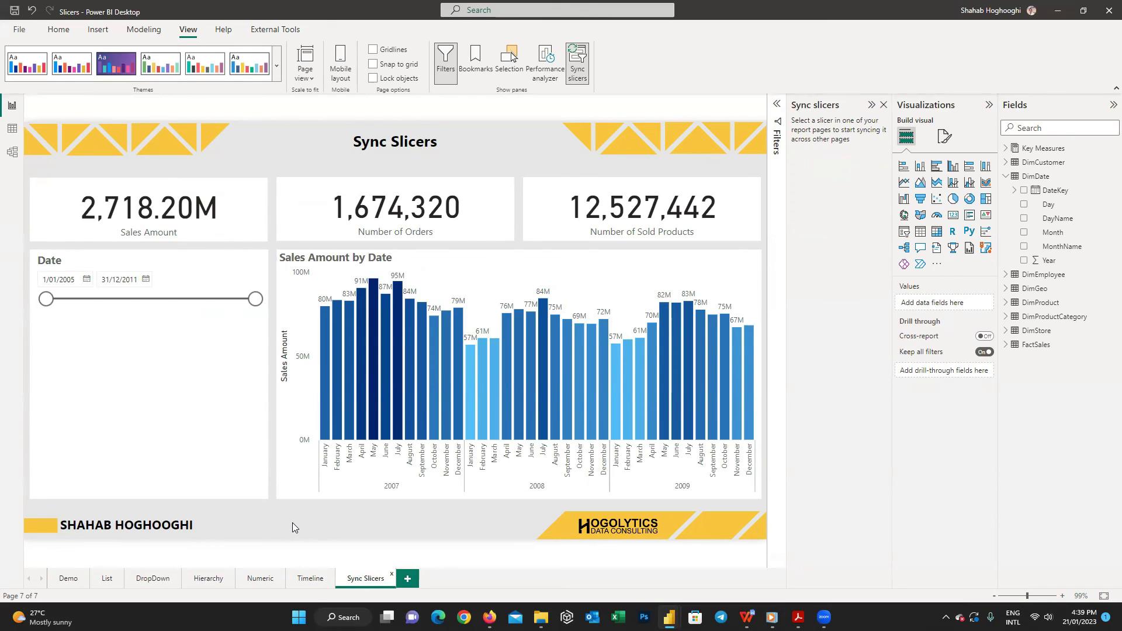
Select Computers in the Demo page's ProductCategoryName slicer and check the filtering on the Sync Slicers page.
click(68, 580)
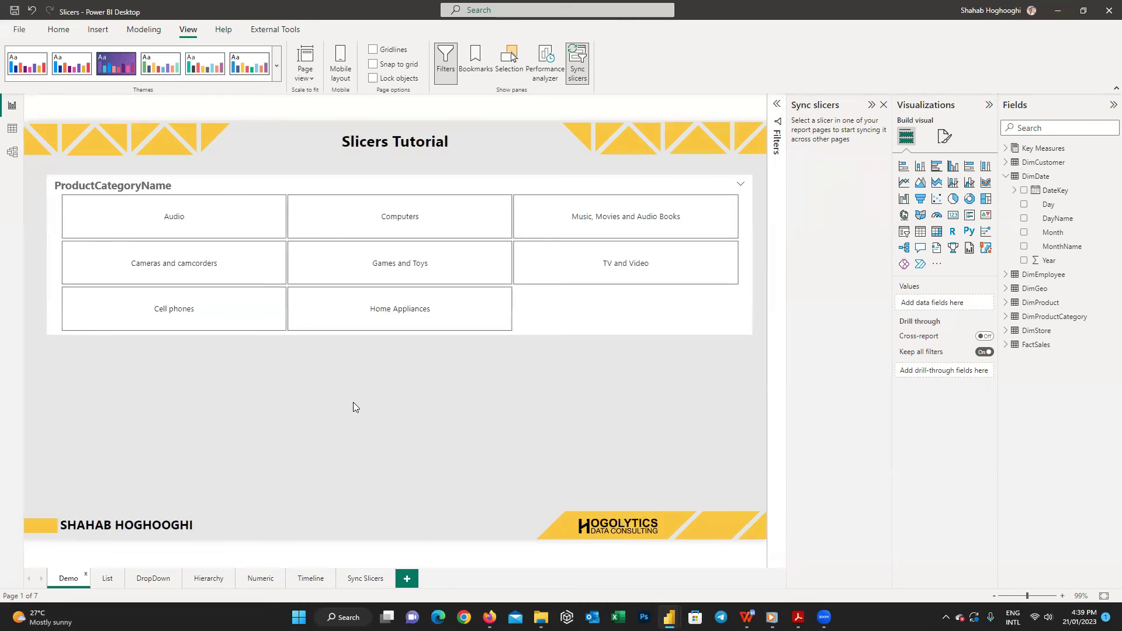
click(405, 222)
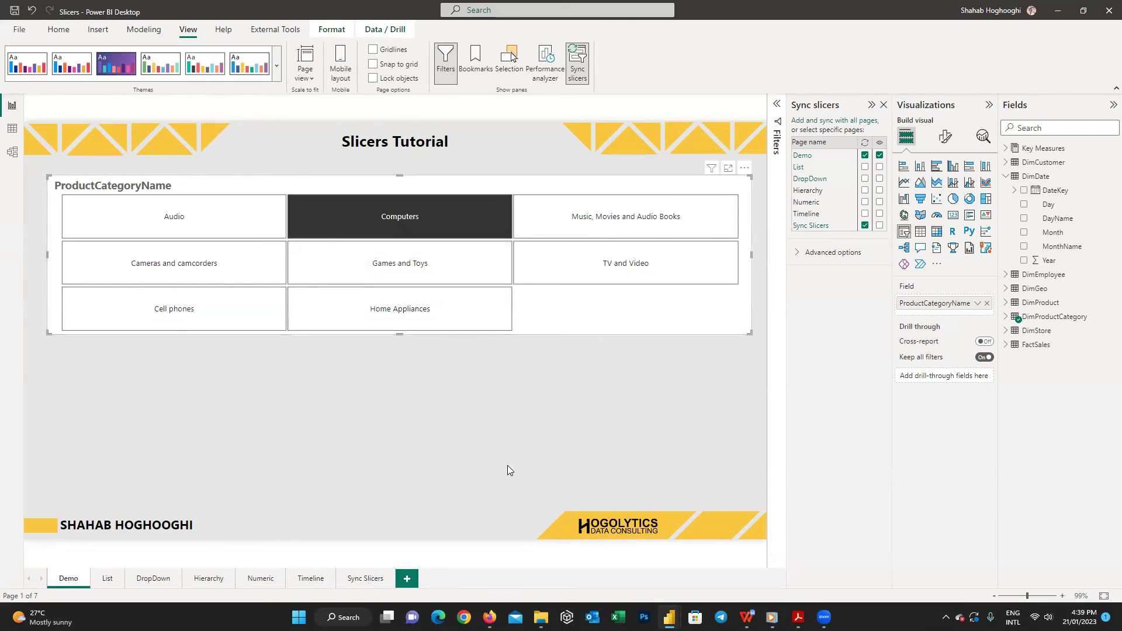
click(363, 577)
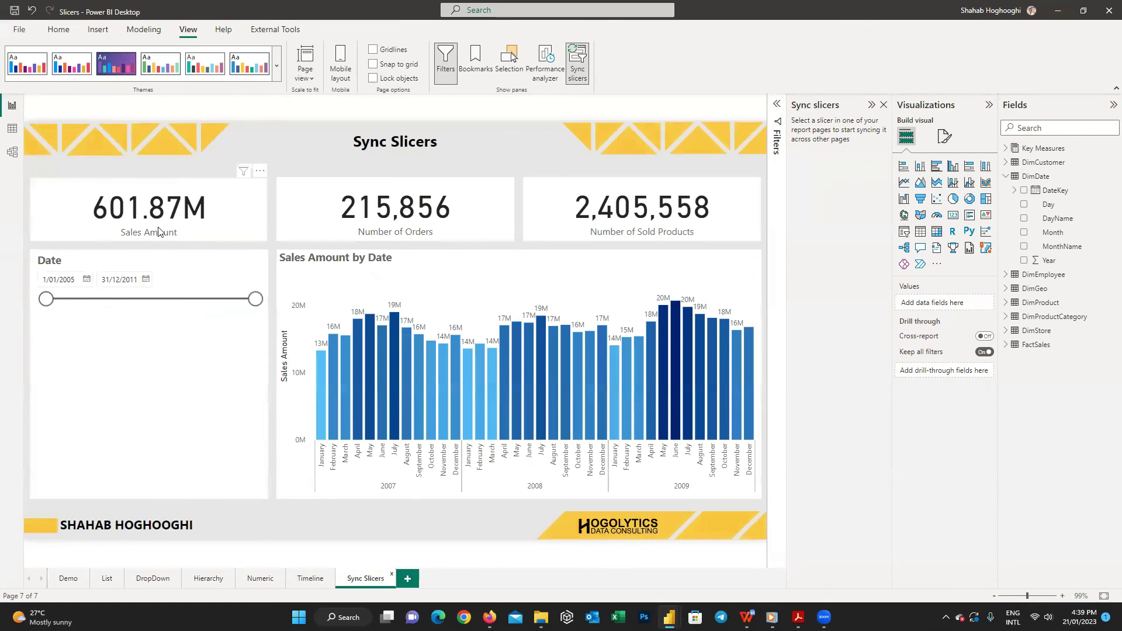